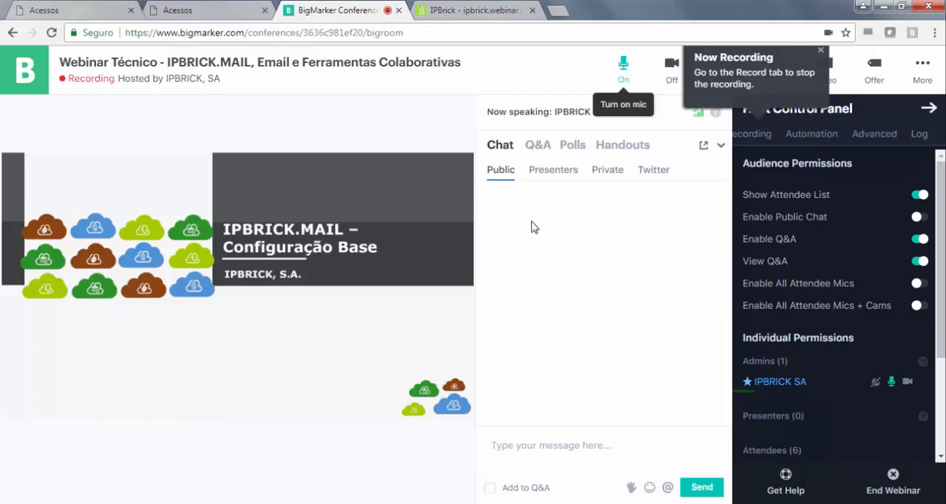
- Advance the webinar presentation to the Agenda slide and dismiss the recording notice
mouse_move(423, 267)
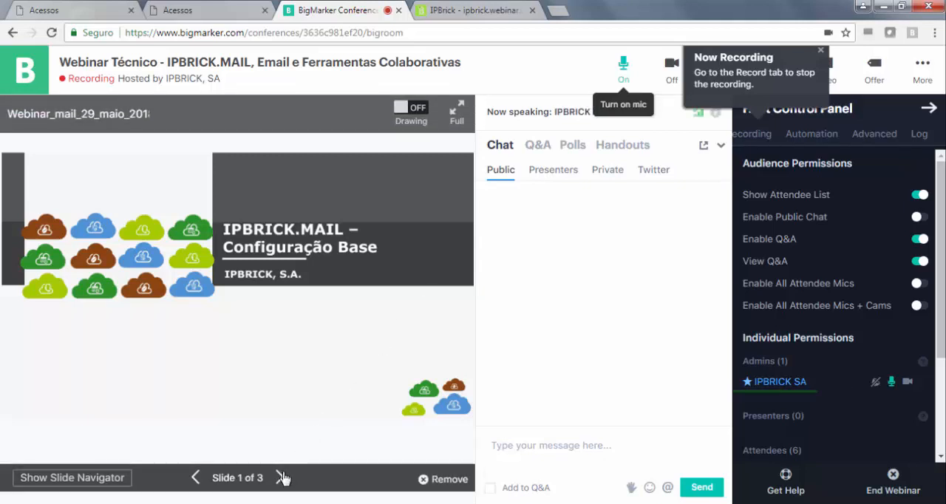
left_click(281, 478)
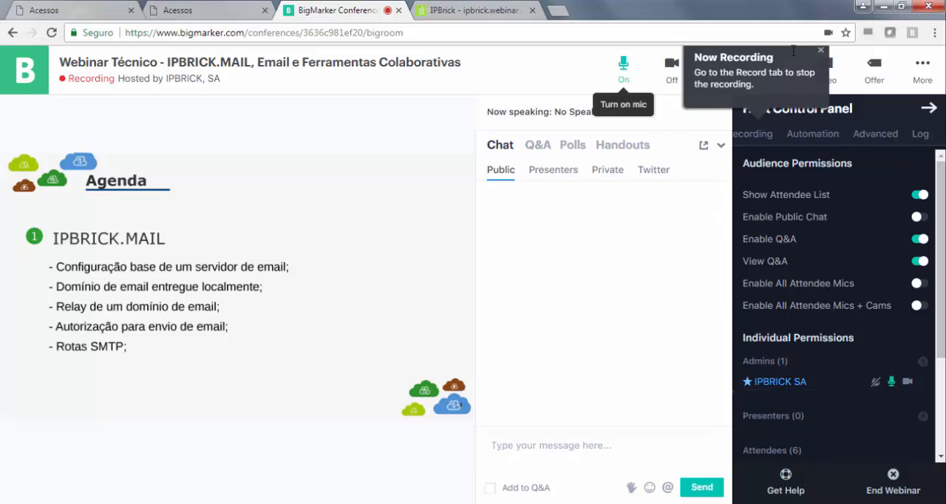
left_click(820, 50)
mouse_move(253, 326)
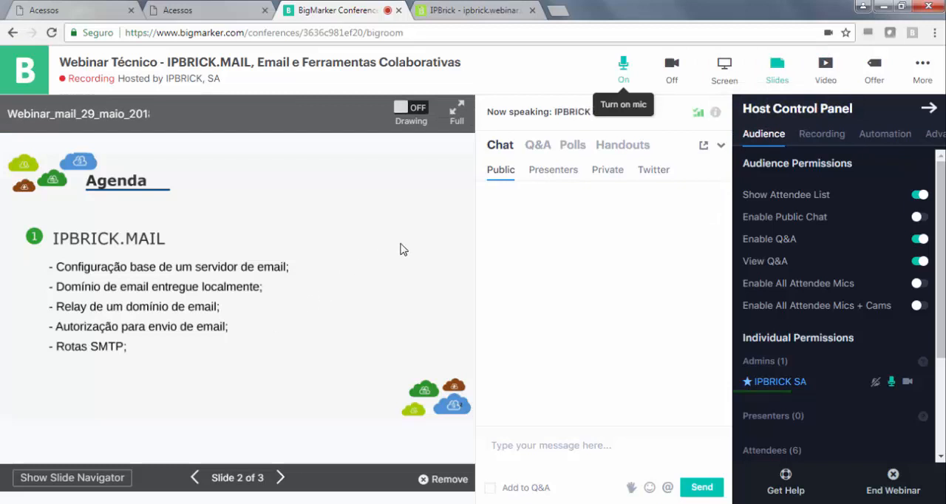
- Share the entire screen with the webinar attendees and display the Q&A section
left_click(724, 68)
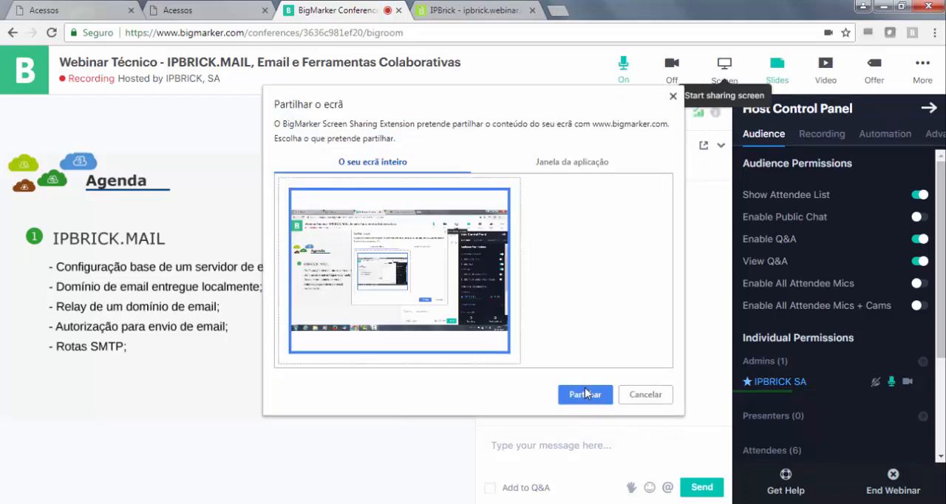
left_click(585, 391)
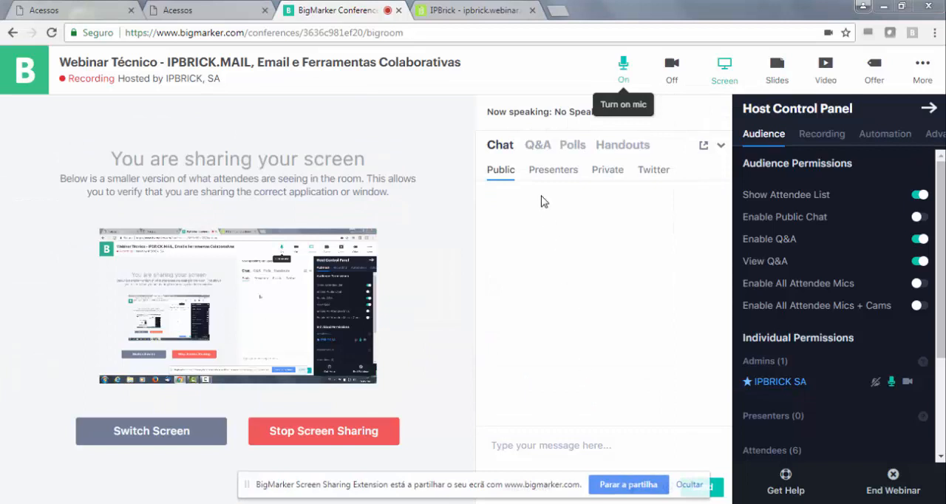
left_click(538, 145)
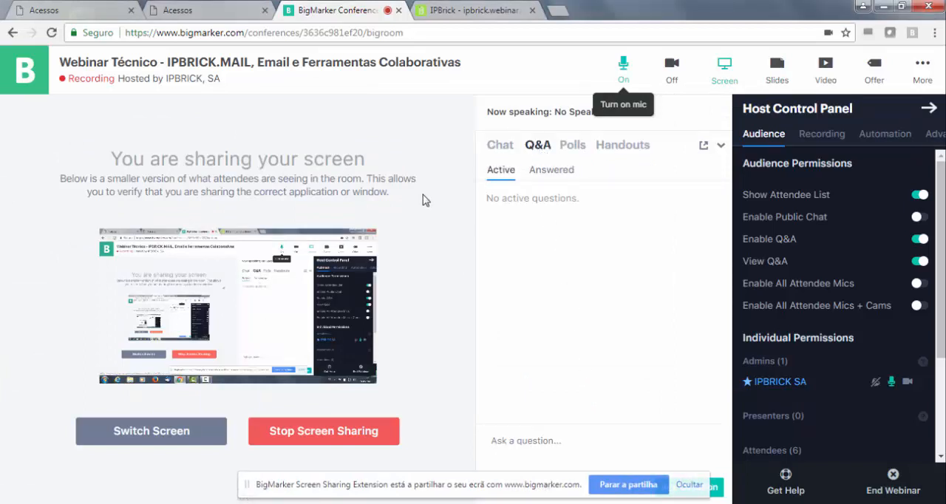
- Switch to the IPBrick administration page and open the E-Mail Server's Configure page under Groupware
left_click(474, 13)
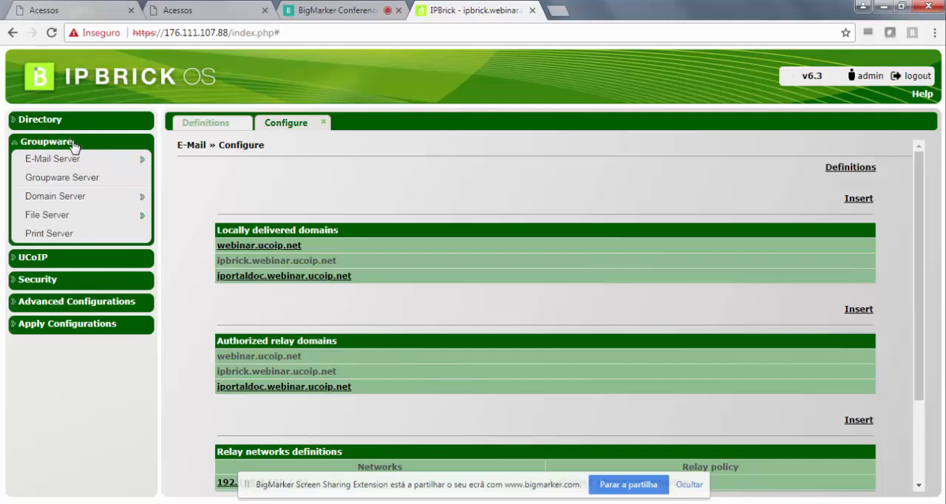
mouse_move(62, 162)
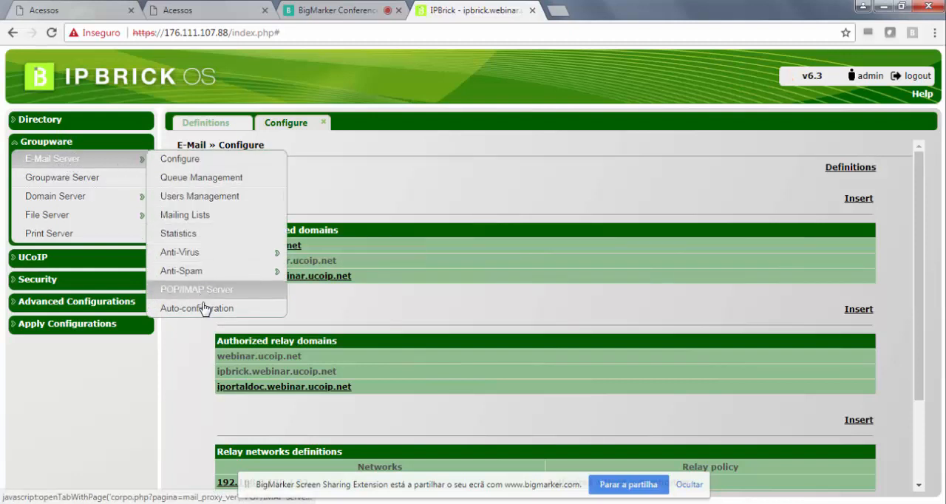
left_click(198, 164)
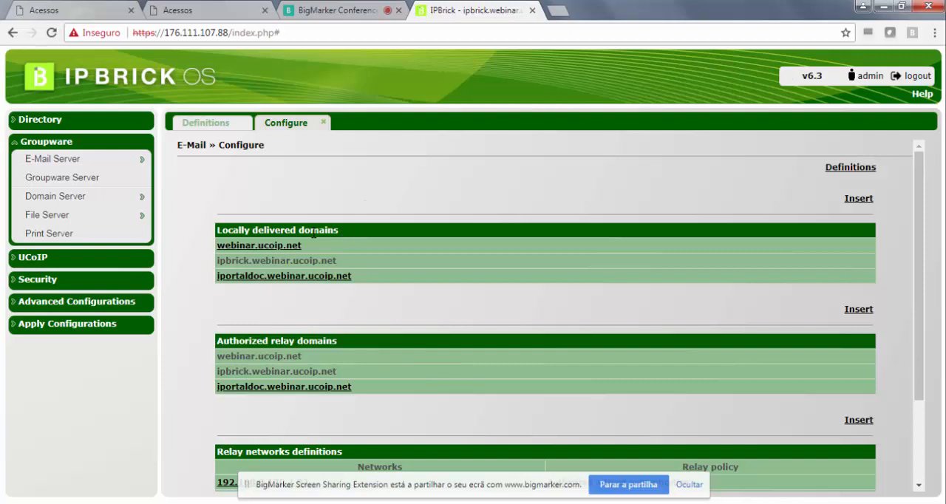
- Look through the e-mail configuration sections down to SMTP Routes and hide the screen-sharing notice
scroll(274, 254, "down", 1)
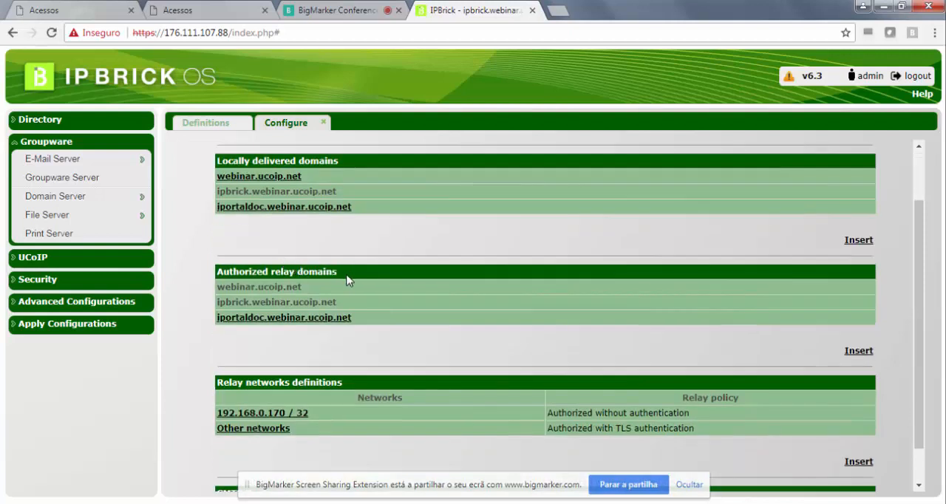
scroll(296, 266, "down", 1)
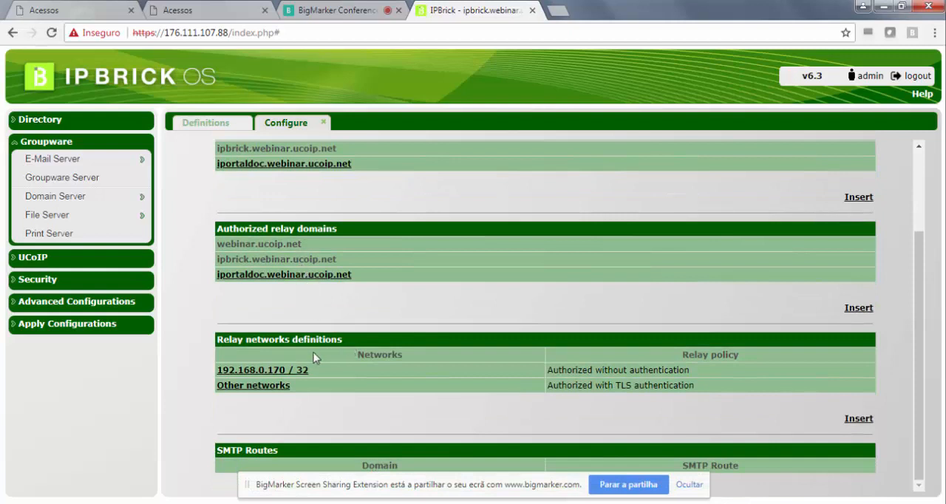
left_click(689, 487)
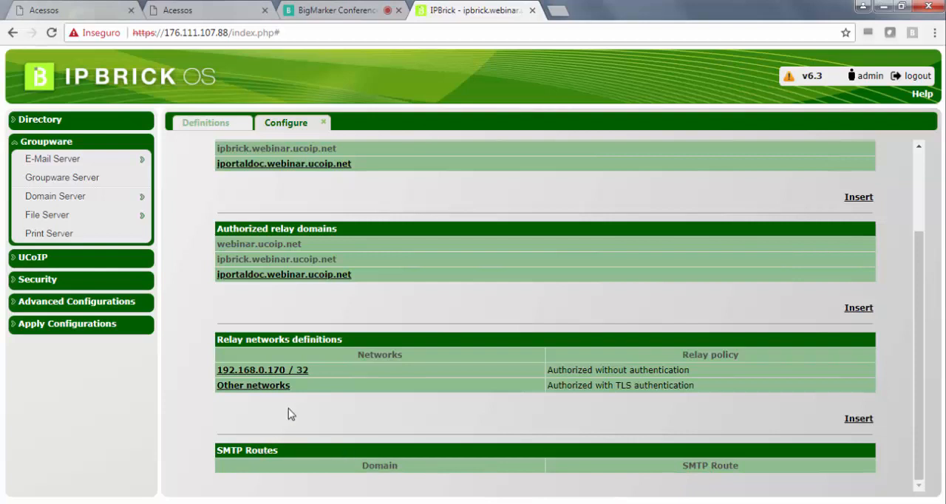
scroll(296, 406, "up", 3)
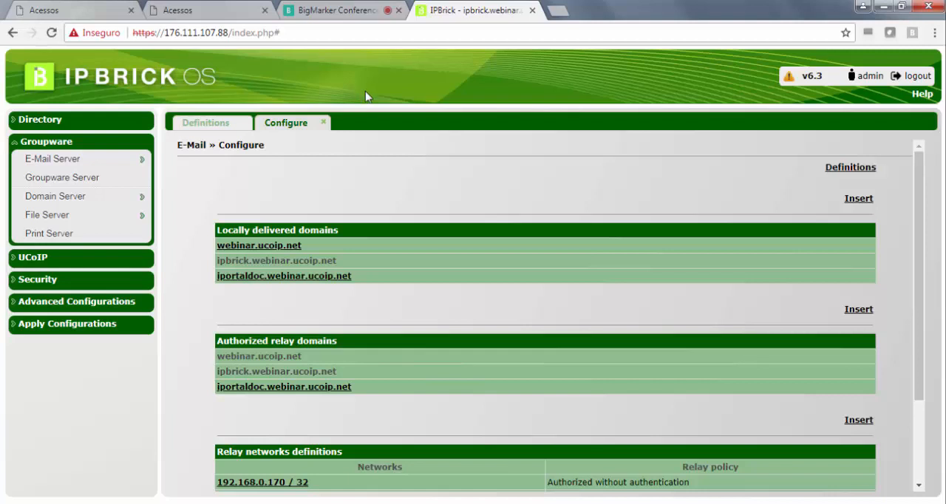
- Check the webinar's Q&A in BigMarker for questions and examine the locally delivered domains in IPBrick
left_click(355, 18)
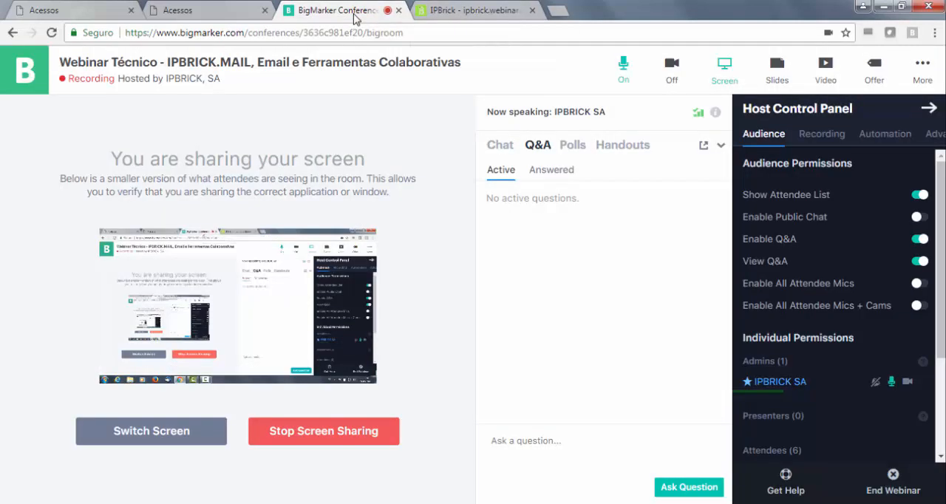
left_click(465, 13)
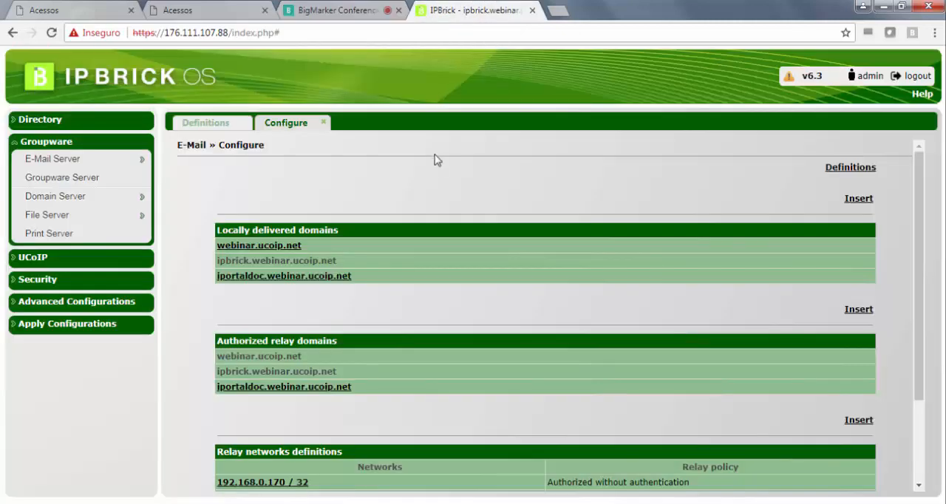
left_click_drag(375, 279, 220, 249)
left_click(363, 310)
- Examine the authorized relay domains, focusing on the webinar.ucoip.net and ipbrick.webinar.ucoip.net entries
scroll(373, 284, "down", 1)
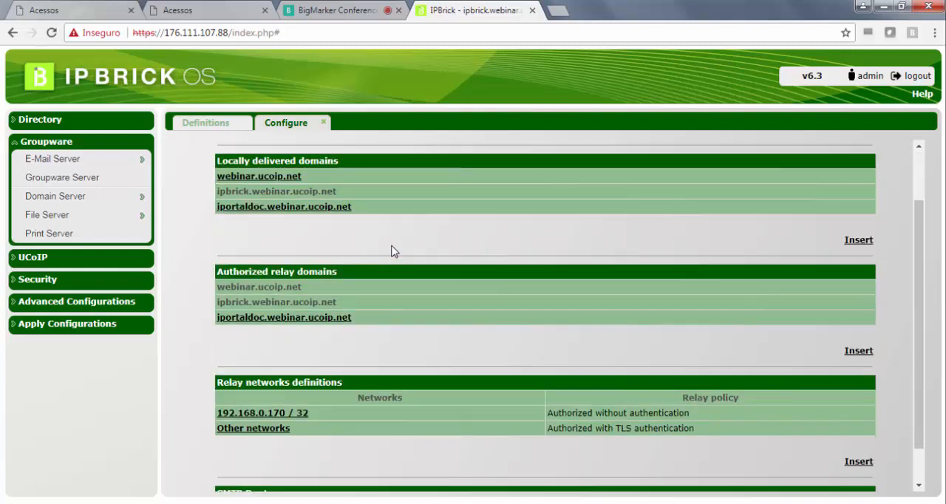
left_click_drag(367, 275, 215, 276)
left_click(376, 249)
scroll(392, 258, "down", 1)
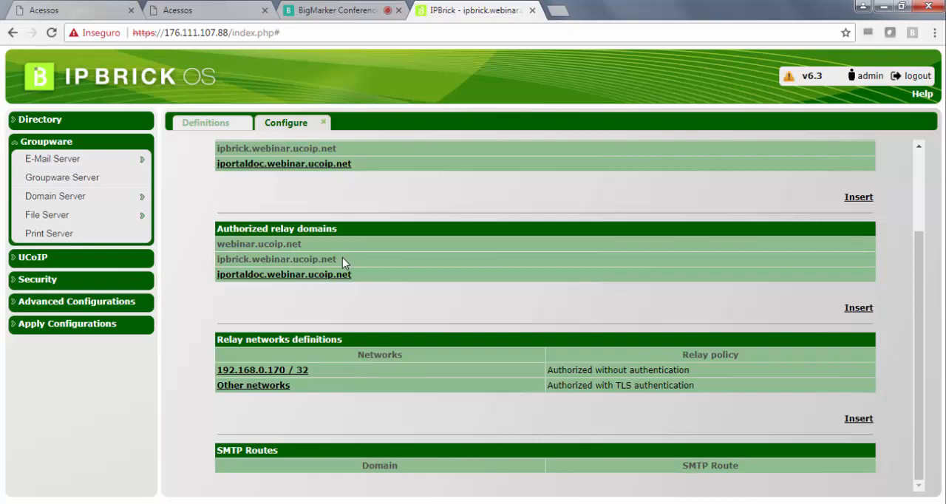
left_click_drag(308, 244, 216, 254)
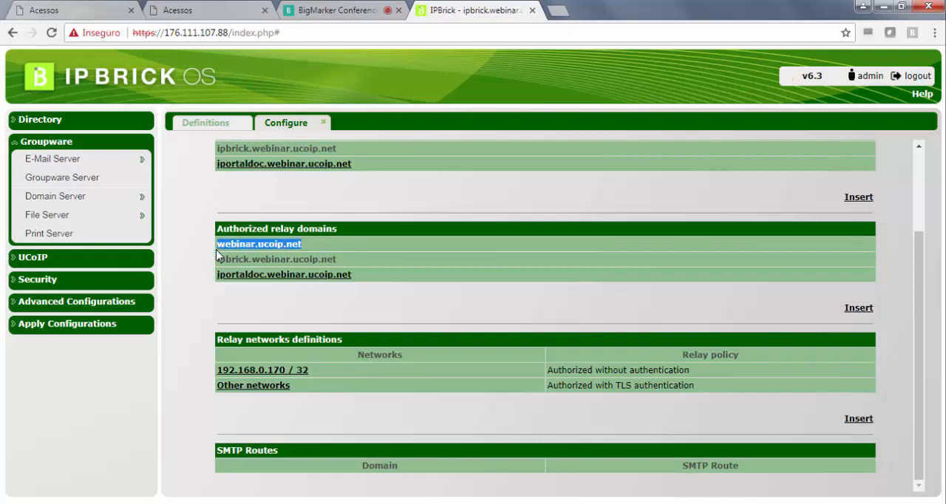
left_click_drag(343, 259, 218, 148)
left_click(276, 246)
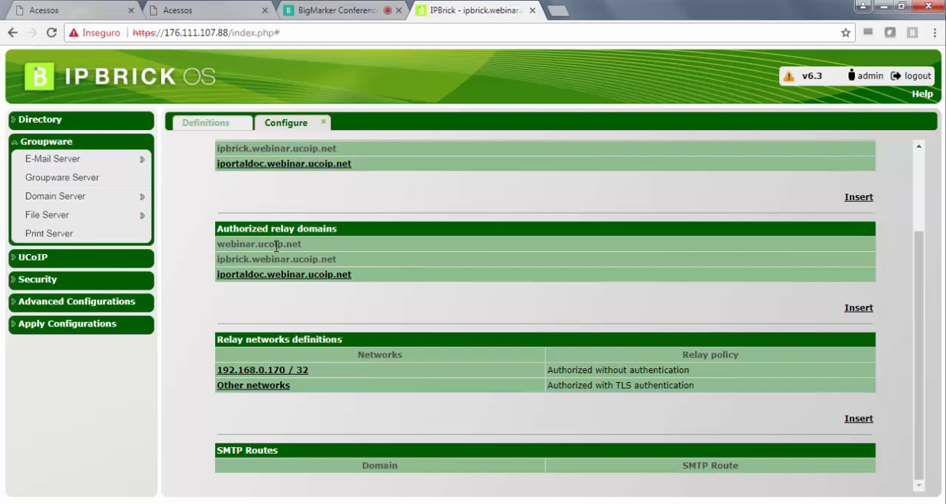
left_click_drag(312, 247, 219, 249)
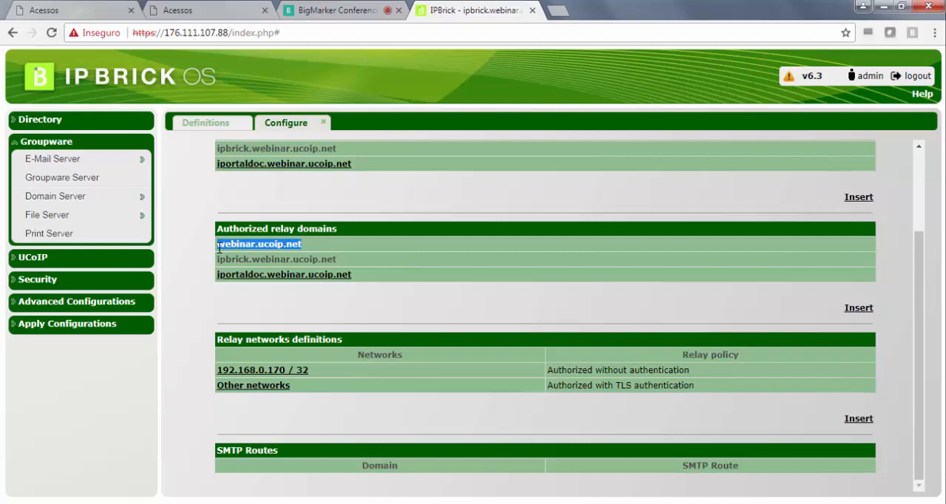
left_click_drag(342, 260, 219, 256)
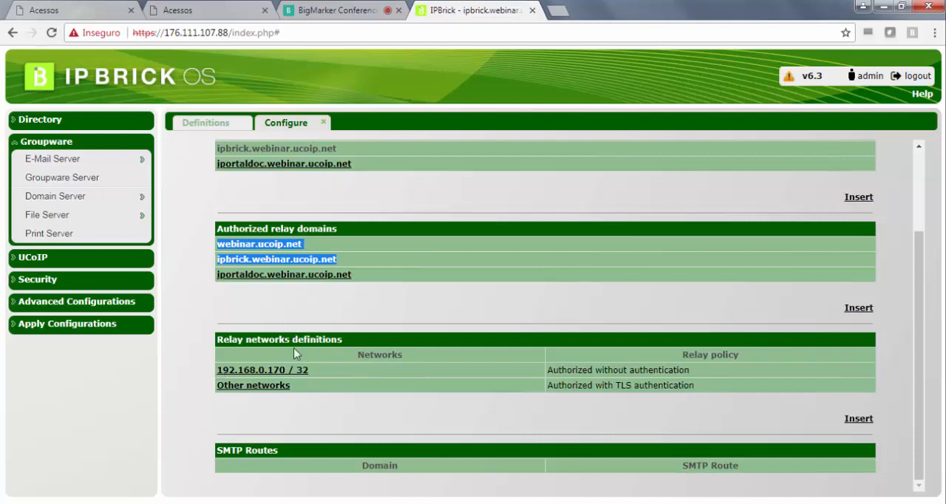
- Examine the relay networks definitions, focusing on the 192.168.0.170 / 32 network and its relay policy
left_click_drag(310, 371, 220, 369)
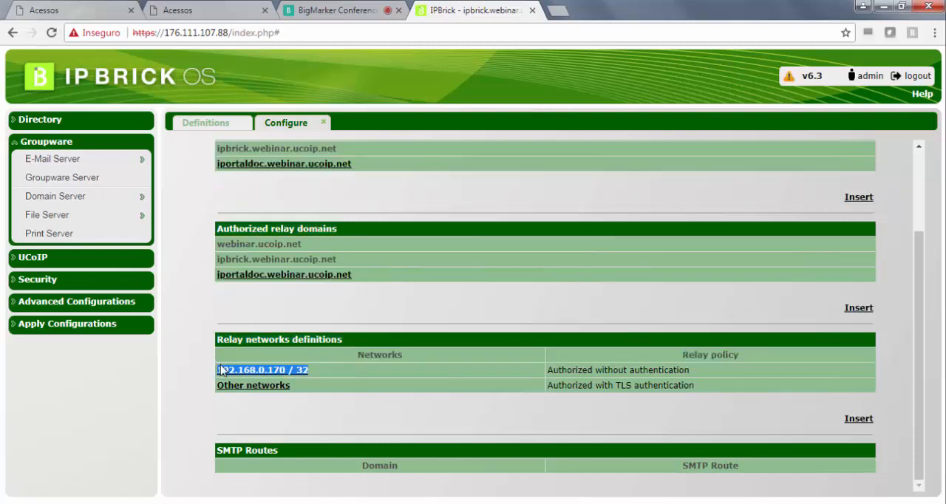
left_click(254, 348)
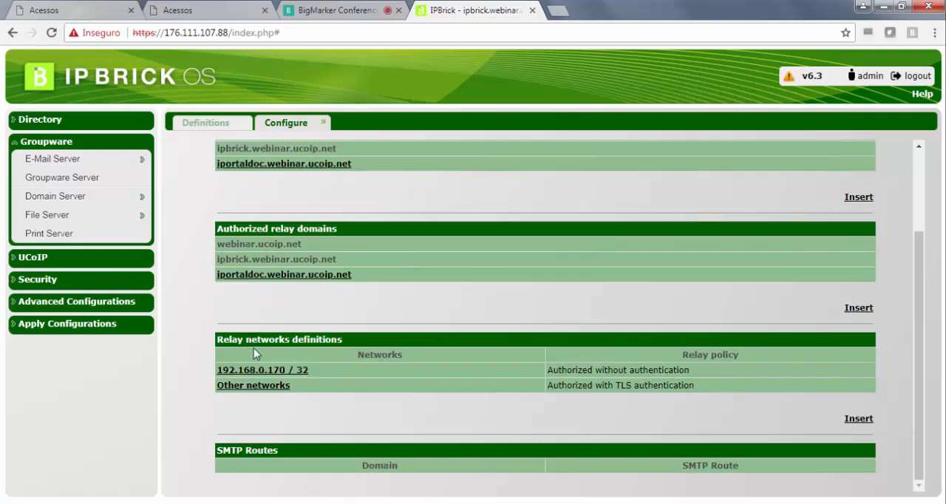
left_click_drag(343, 339, 215, 339)
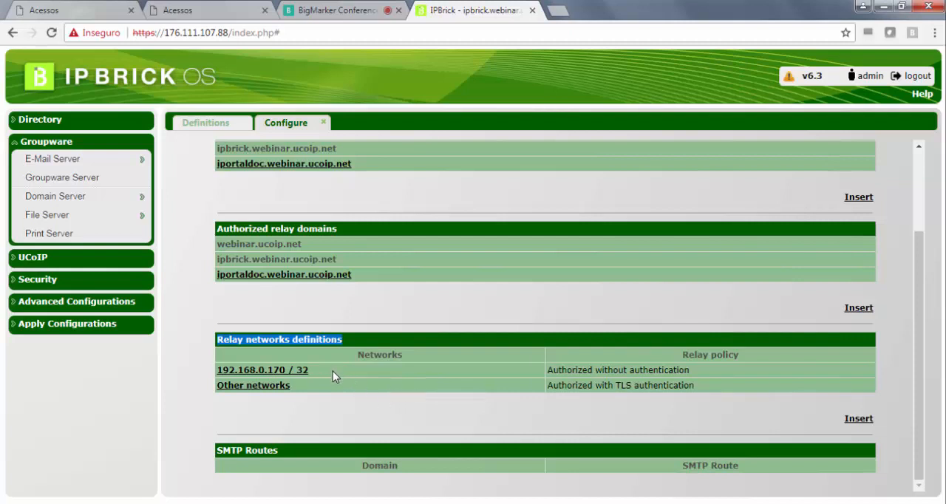
left_click_drag(332, 371, 217, 370)
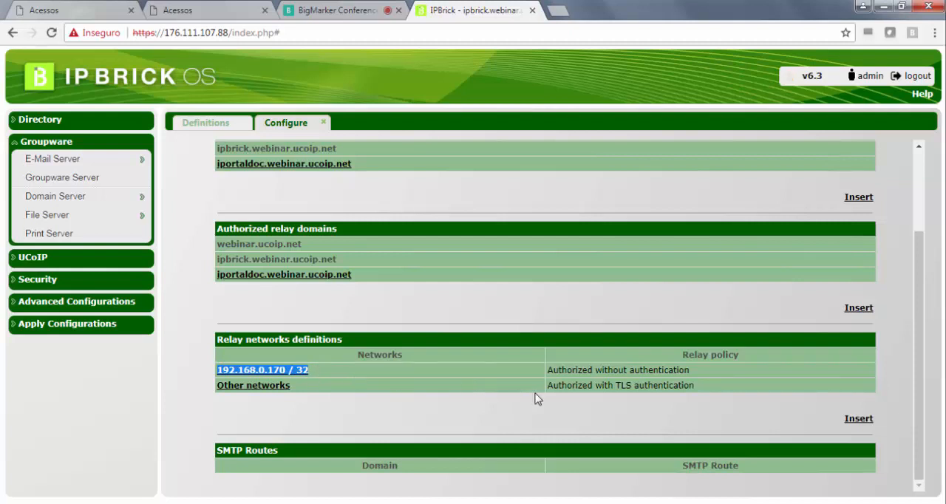
left_click_drag(690, 369, 547, 372)
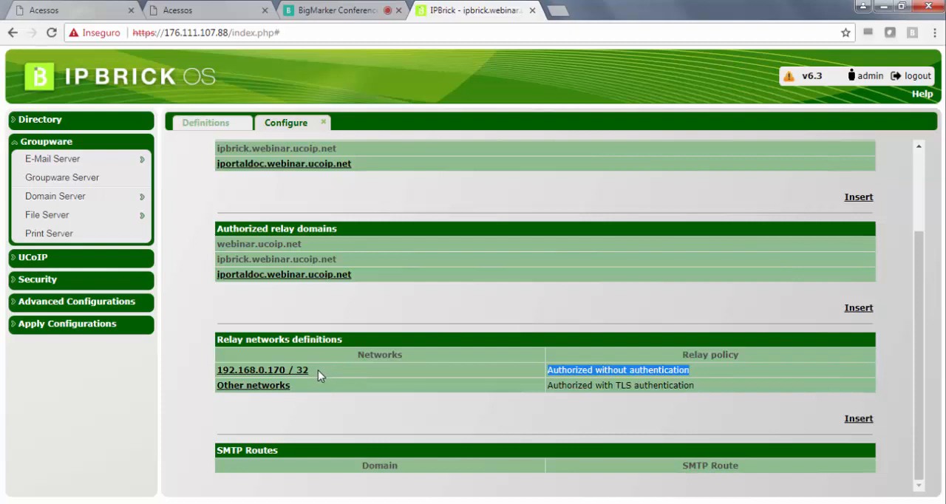
left_click_drag(318, 370, 217, 369)
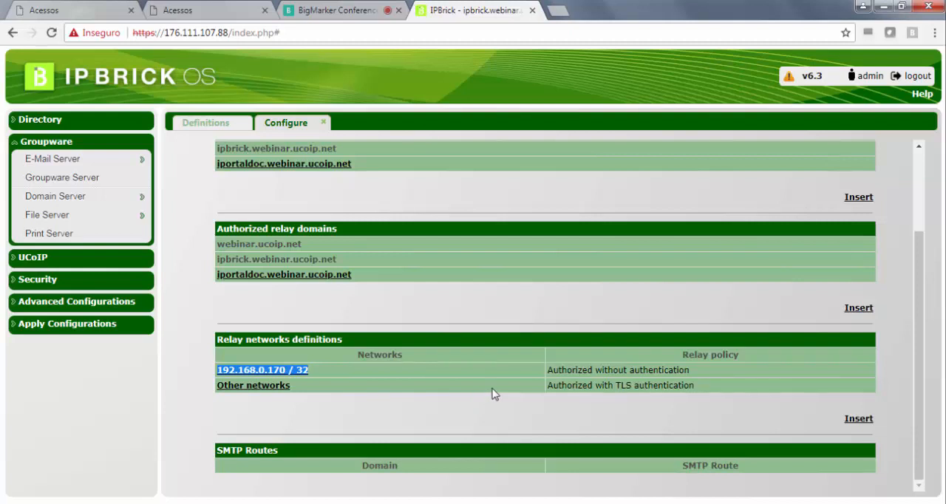
left_click_drag(699, 371, 547, 369)
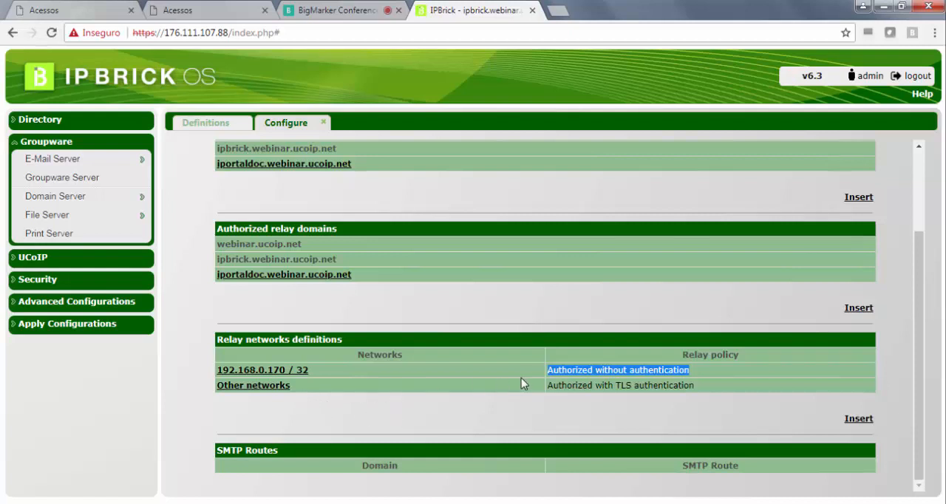
- Compare the relay policy for other networks with the entry for the 192.168.0.170 / 32 network
left_click_drag(708, 384, 547, 389)
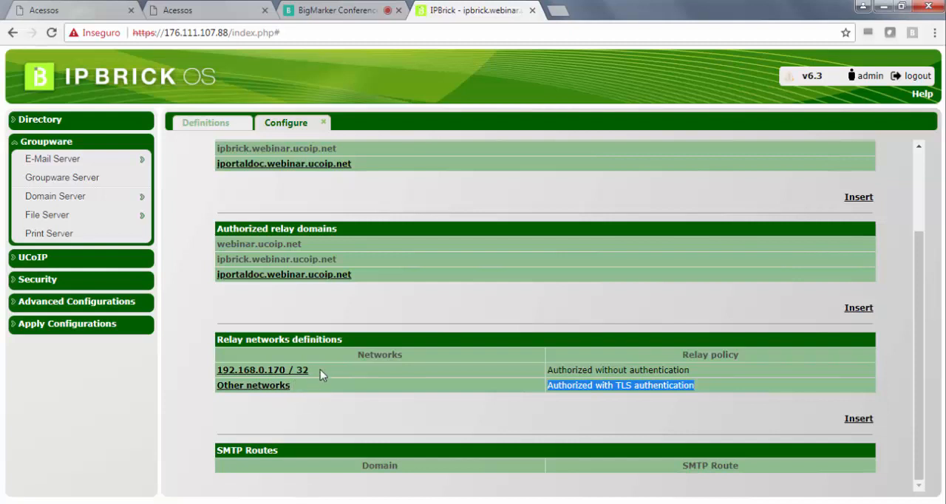
left_click(297, 389)
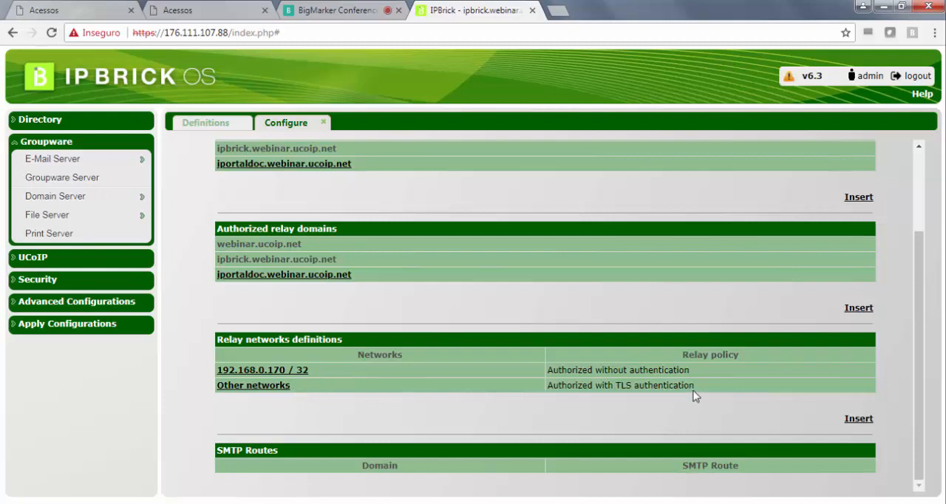
left_click_drag(694, 394, 546, 390)
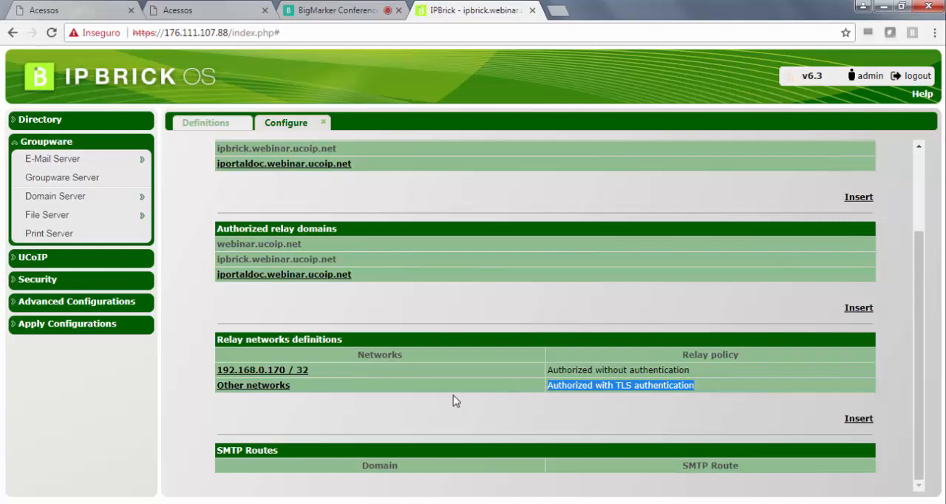
left_click_drag(327, 377, 212, 374)
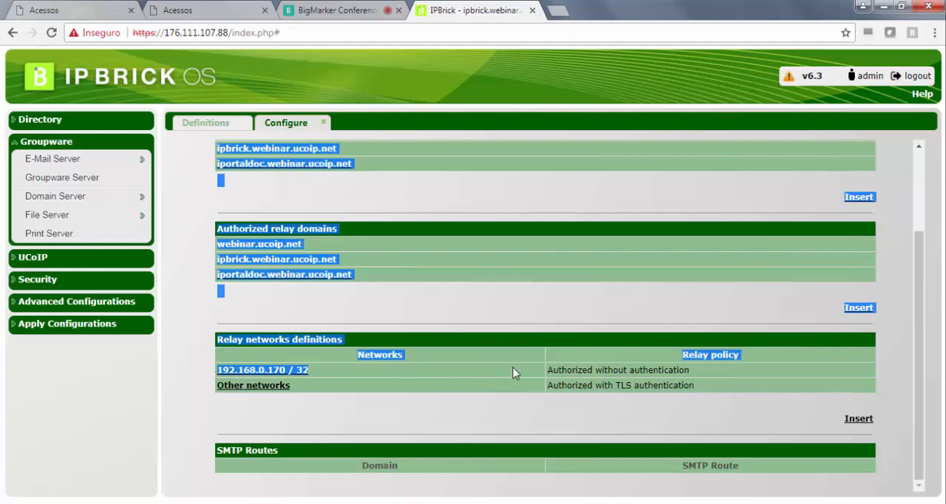
left_click(619, 368)
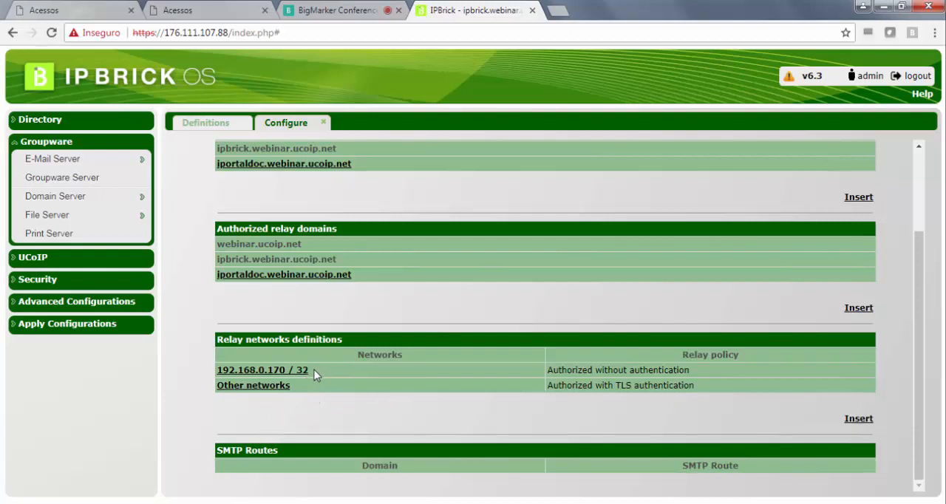
left_click_drag(319, 369, 217, 373)
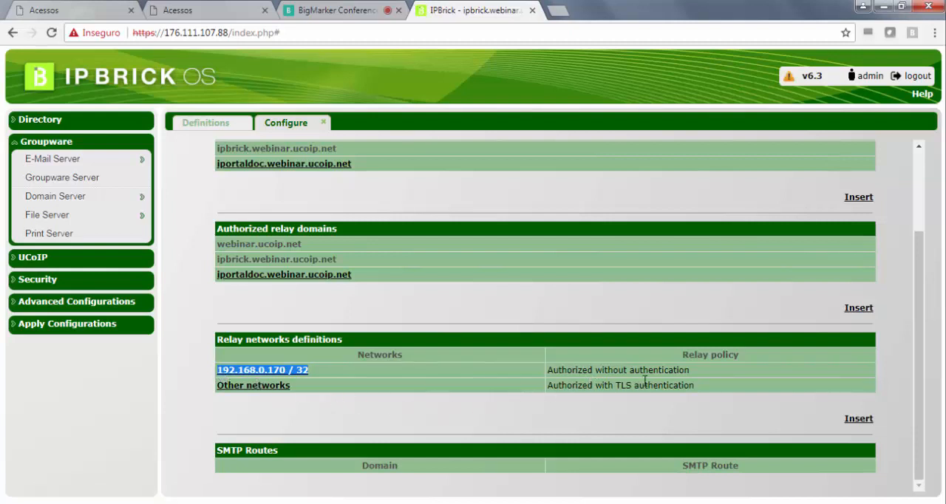
left_click_drag(700, 385, 548, 392)
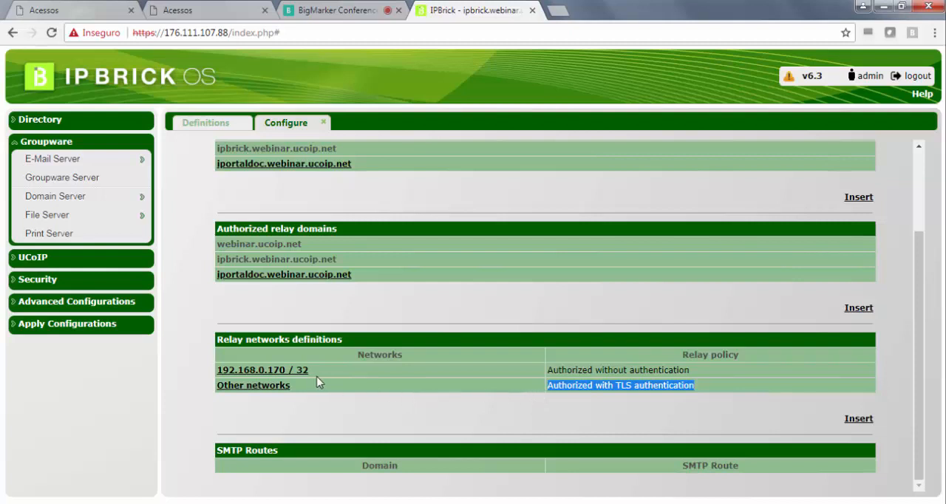
- Examine the TLS authentication policy for other networks alongside the authorized relay domains and locally delivered domains
left_click_drag(705, 389, 544, 393)
left_click(337, 418)
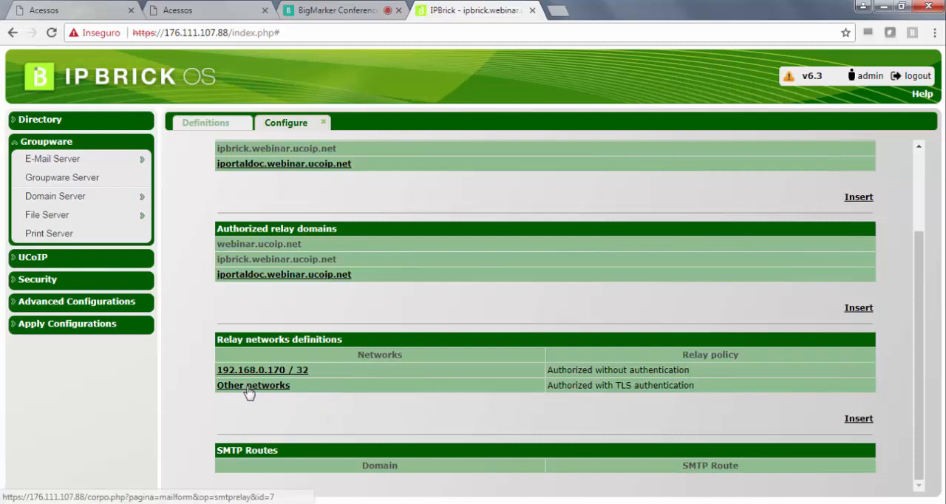
left_click_drag(339, 231, 210, 233)
left_click(290, 230)
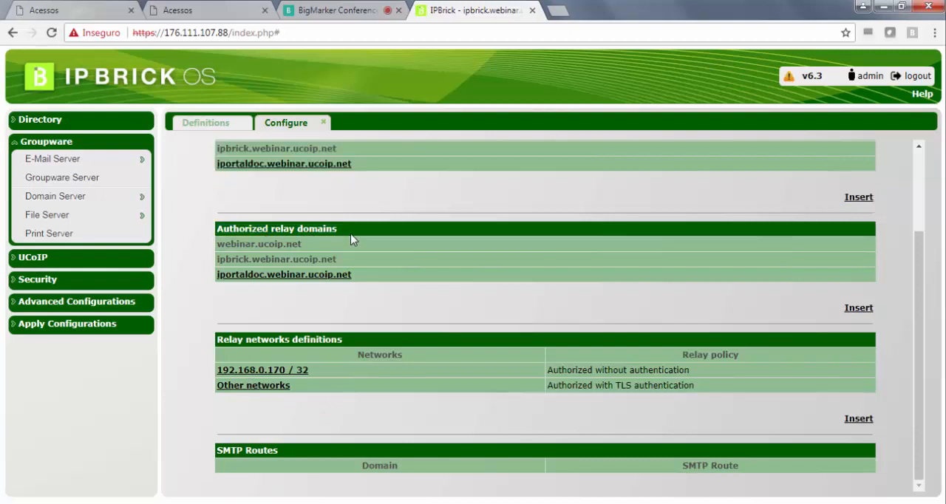
scroll(344, 237, "up", 1)
scroll(355, 274, "up", 2)
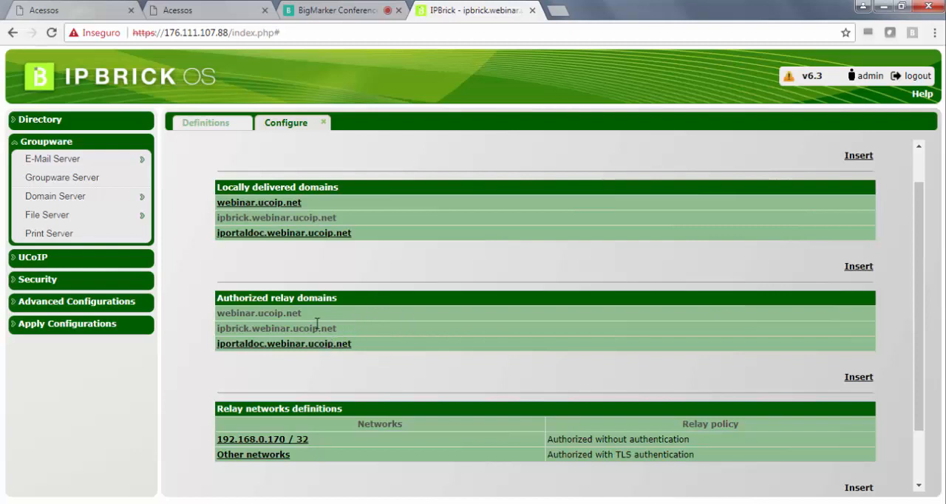
scroll(344, 325, "down", 1)
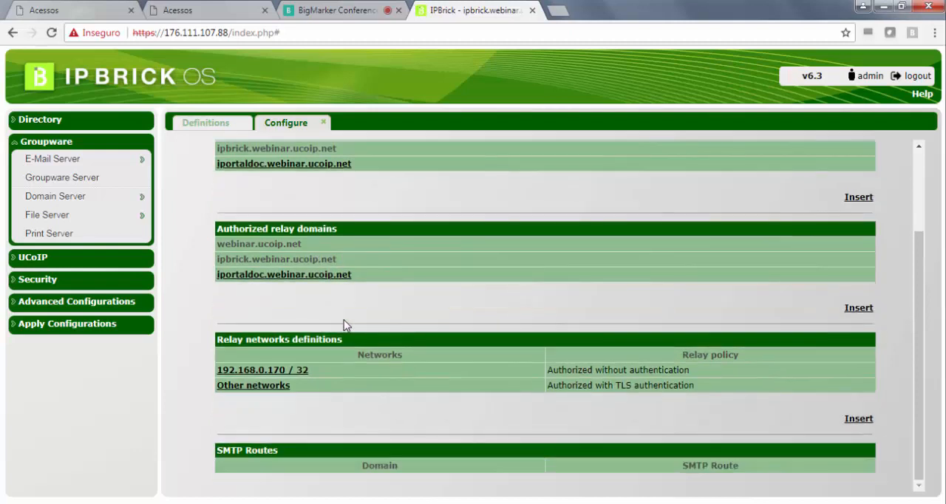
- Open the form for a new SMTP route and examine its Domain and SMTP Route fields
left_click_drag(286, 453, 252, 446)
left_click(251, 446)
left_click(859, 419)
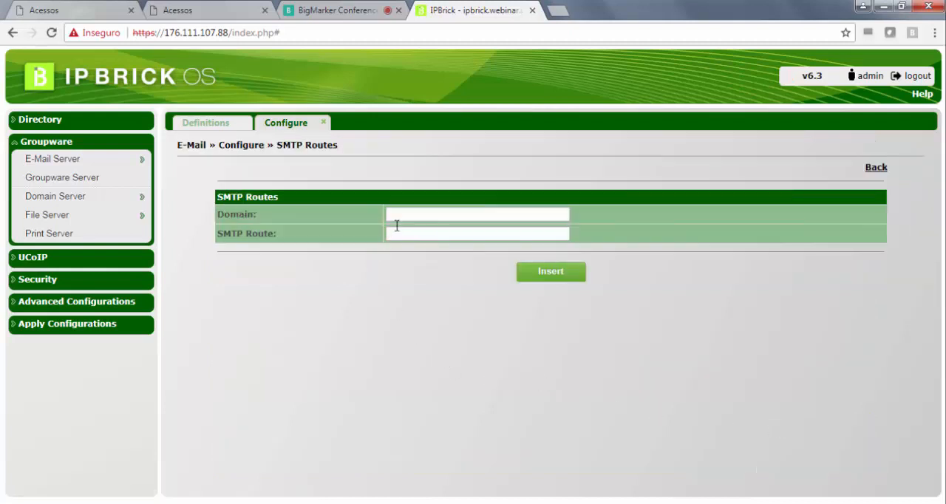
left_click(409, 215)
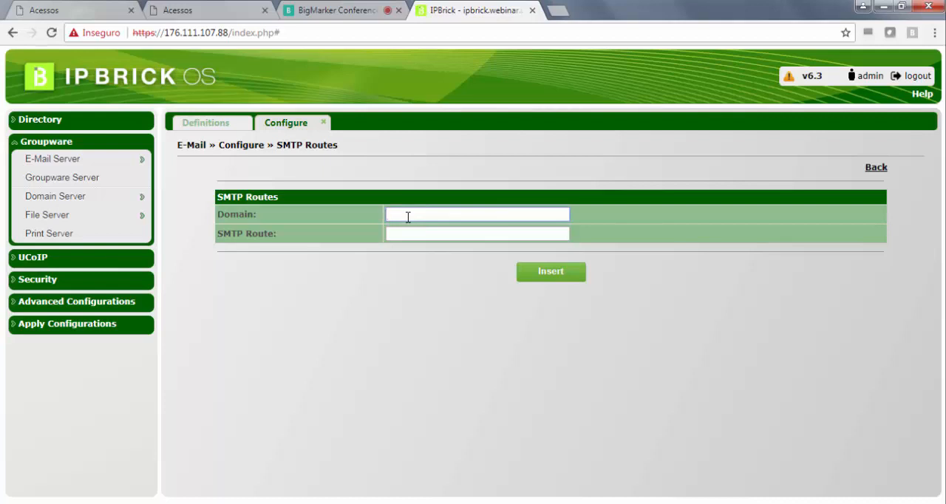
left_click(412, 232)
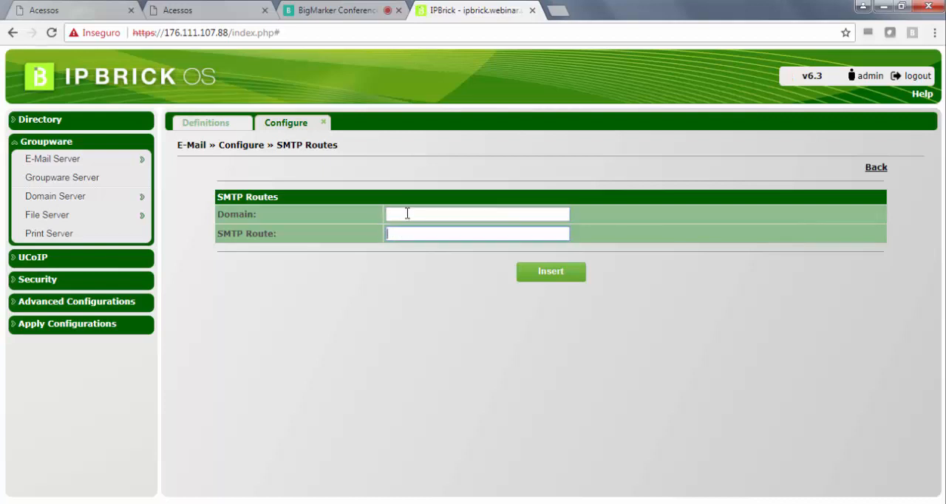
left_click(405, 213)
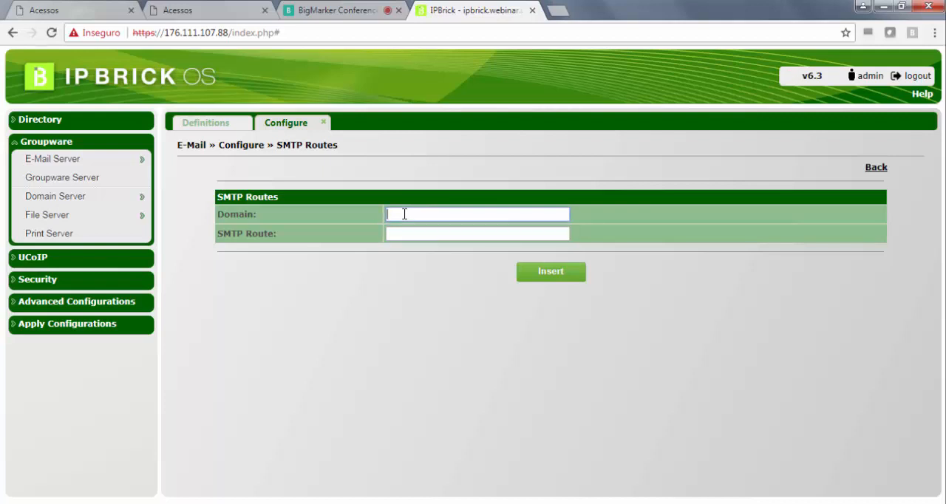
- Try ipbrick.com as the domain of the new SMTP route and clear the value again
type("ipbrick.com")
key("Tab")
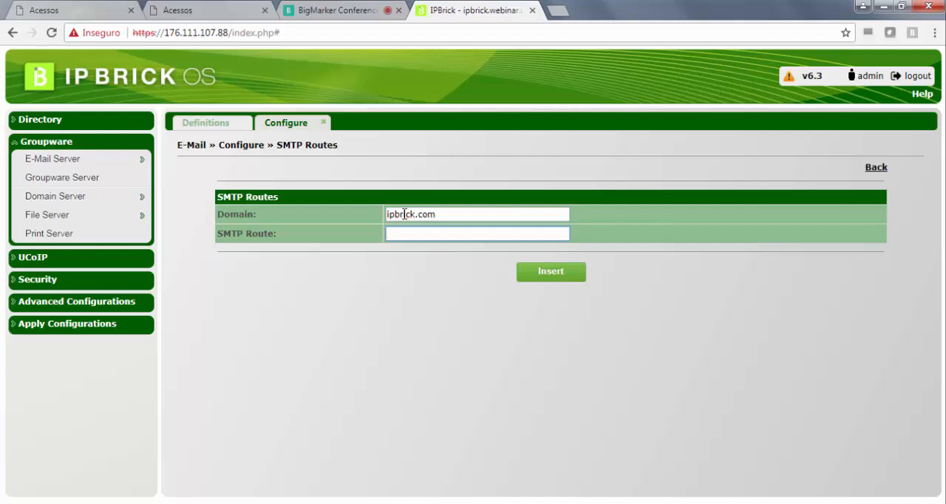
left_click_drag(439, 214, 383, 218)
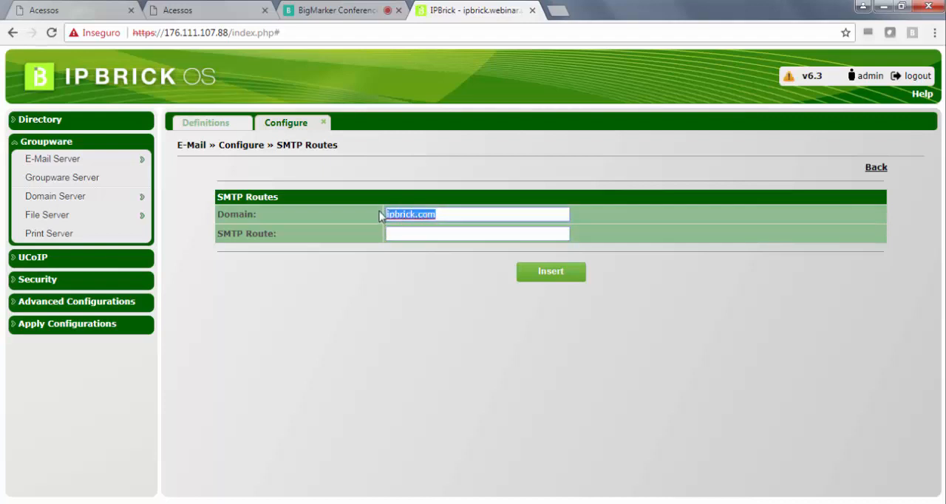
key("BackSpace")
left_click(395, 234)
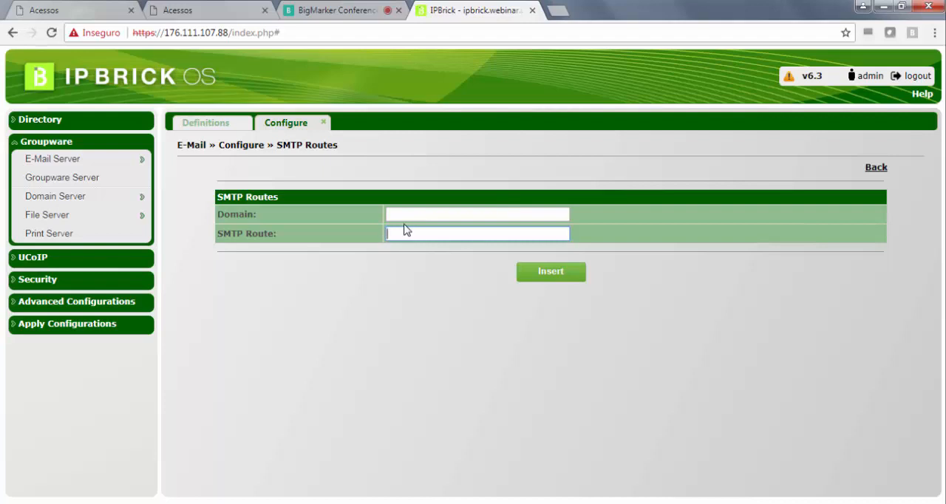
- Try host.dominio as the destination host of the new SMTP route
type("host.dominio")
- Replace the sample SMTP route with 10.10.10.30:25 followed by the placeholder username utilizador
left_click_drag(452, 234, 383, 233)
type("10.10.10.30")
type(":25 utilizador")
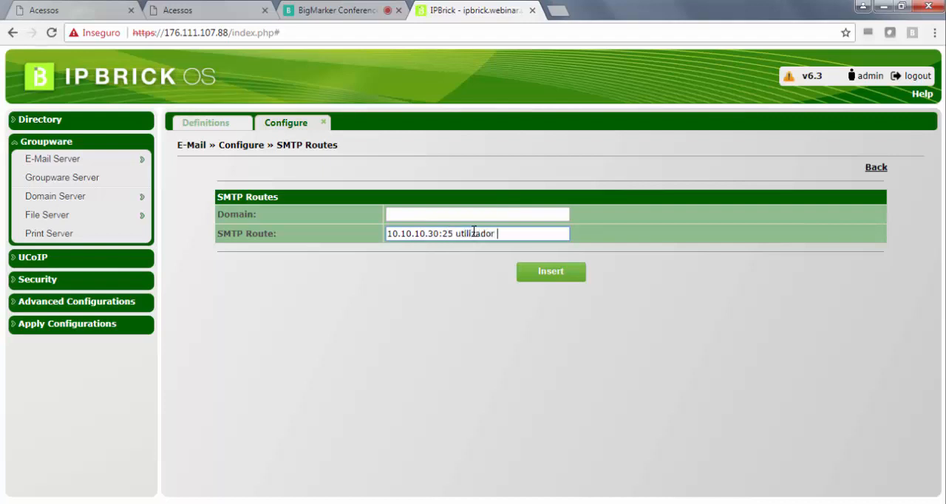
type(" passord")
- Complete the sample SMTP route with the account password and leave the form without inserting the route
key("BackSpace")
key("BackSpace")
key("BackSpace")
type("word")
left_click(425, 216)
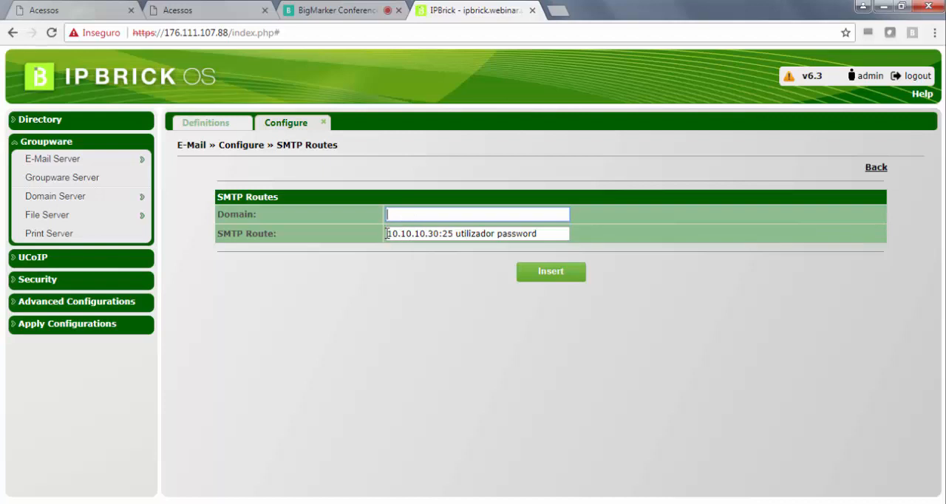
left_click_drag(385, 233, 540, 234)
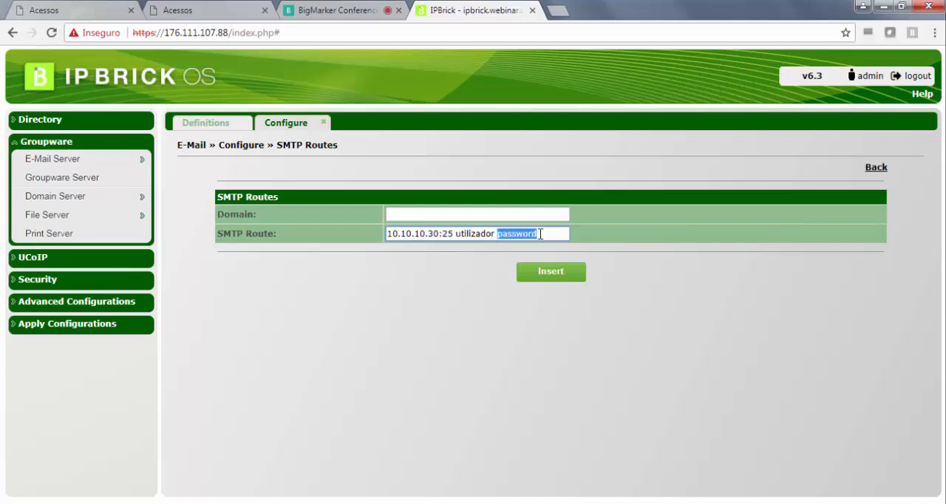
left_click(874, 169)
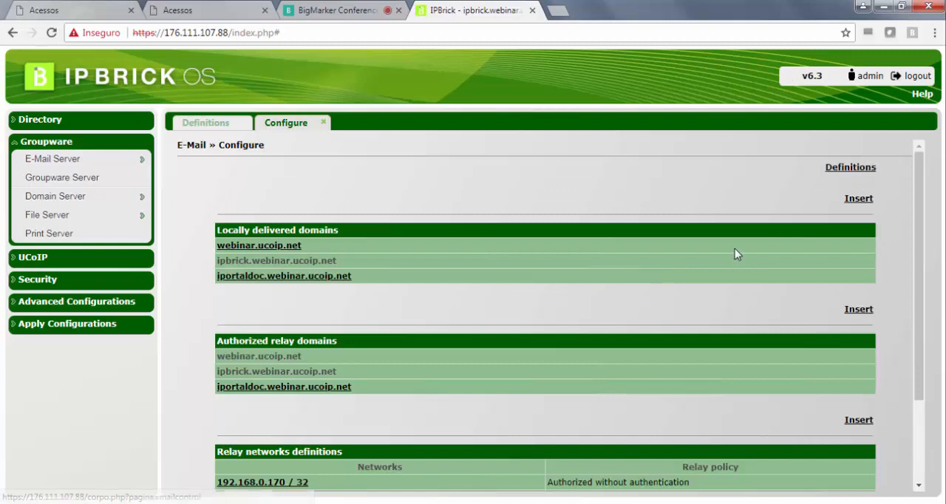
- Open the e-mail definitions and examine the maximum message size, message hold time and simultaneous SMTP connections
scroll(736, 253, "down", 3)
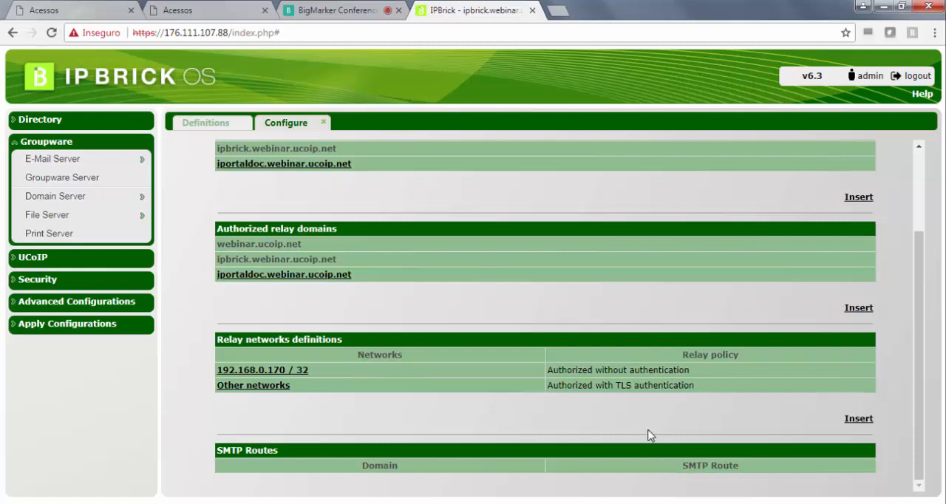
scroll(648, 436, "up", 3)
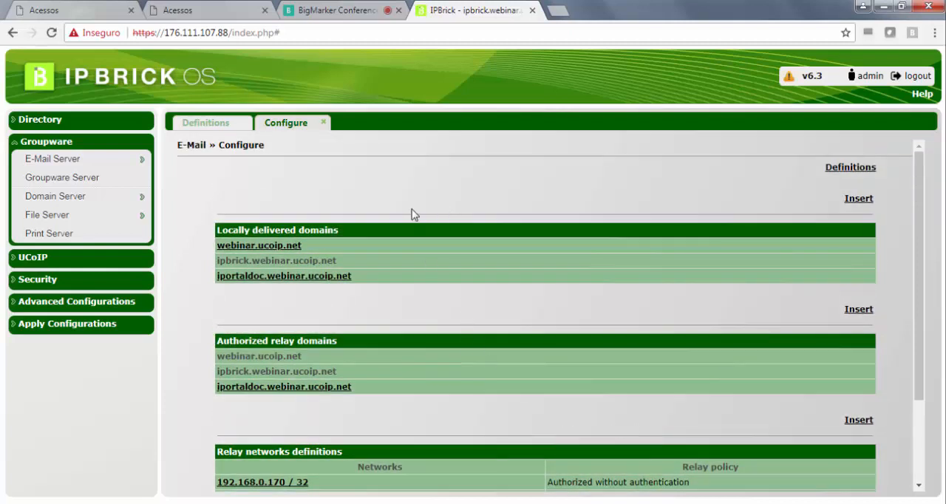
left_click(841, 171)
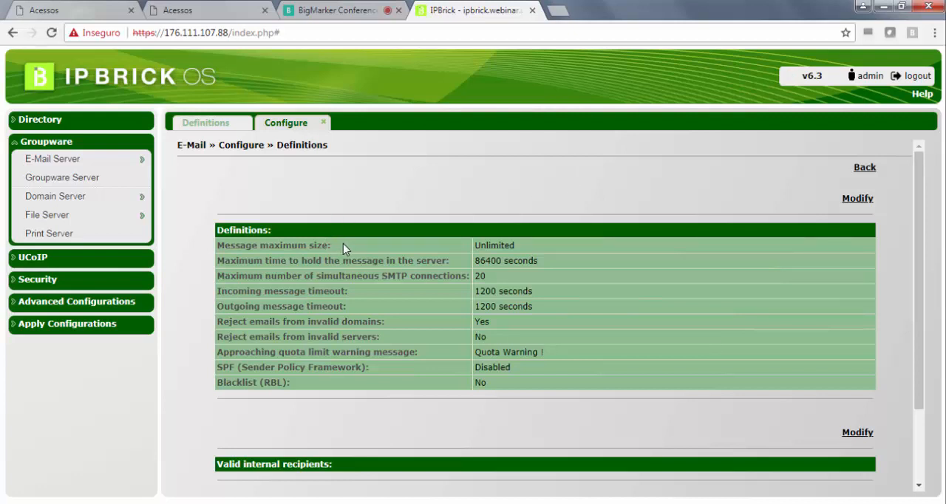
left_click_drag(340, 244, 219, 249)
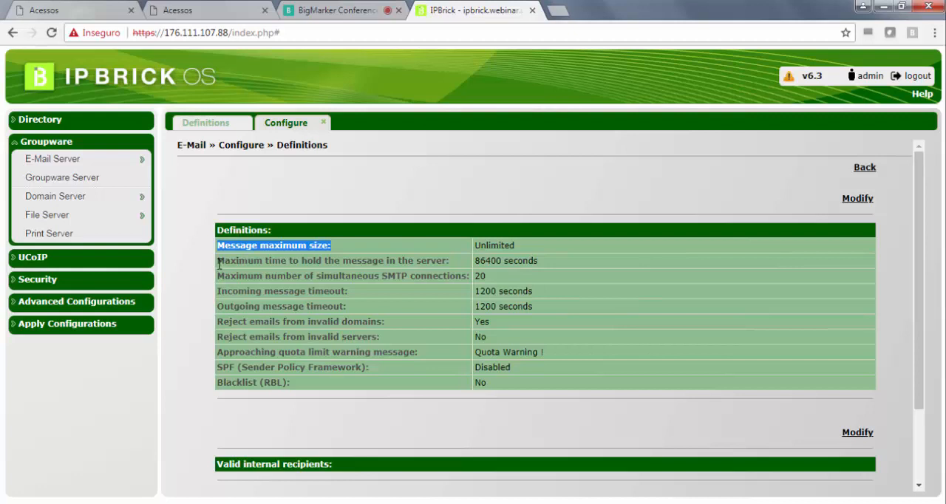
left_click_drag(218, 261, 488, 260)
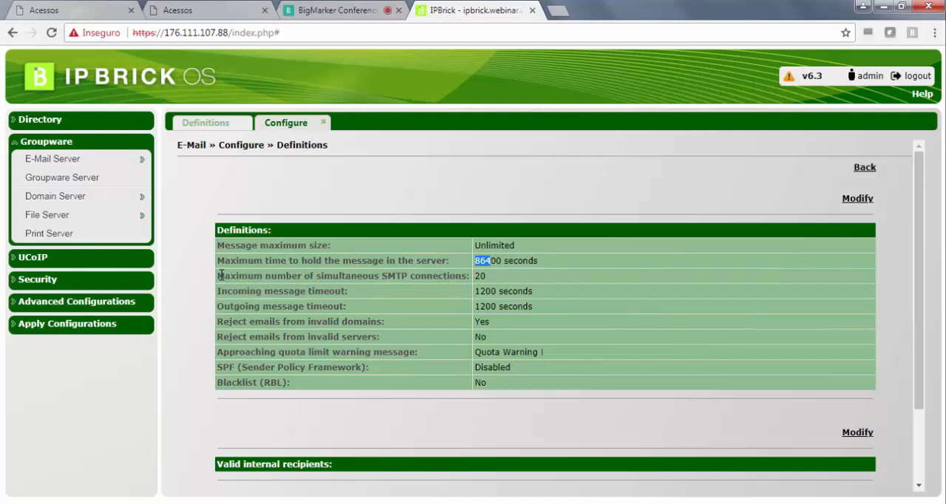
left_click_drag(220, 274, 479, 271)
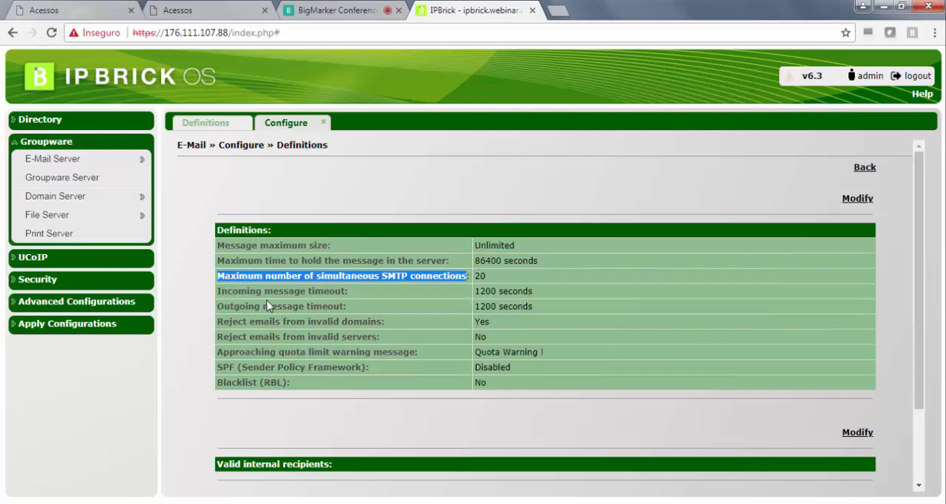
- Examine the incoming and outgoing message timeouts in the e-mail definitions
left_click_drag(221, 291, 358, 289)
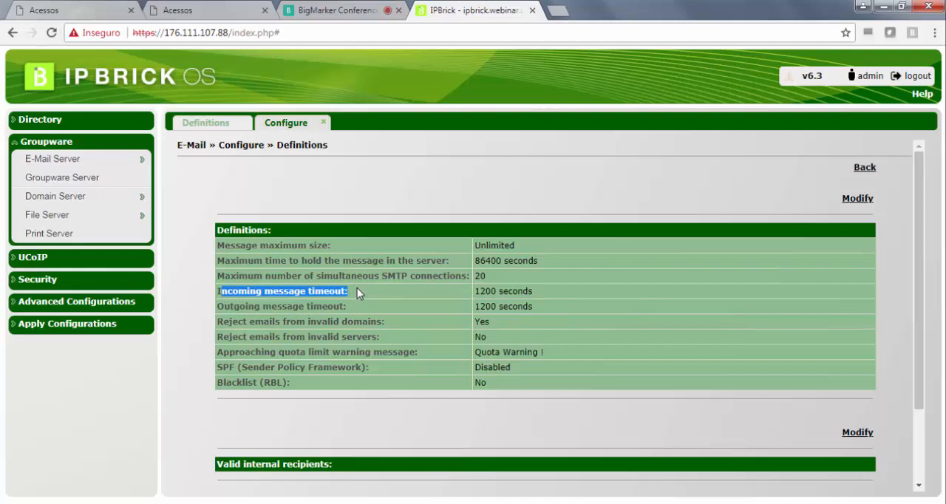
left_click(265, 291)
left_click_drag(263, 292, 344, 303)
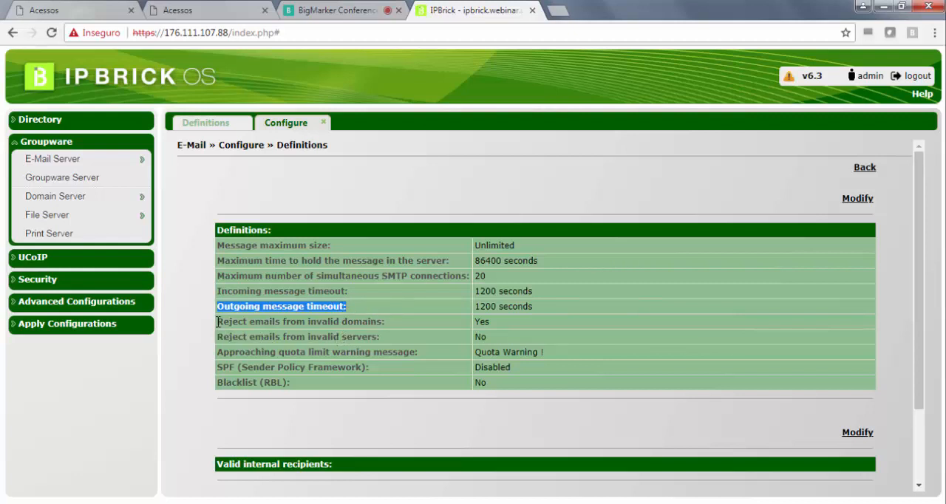
- Examine the settings for rejecting emails from invalid domains and from invalid servers
left_click_drag(218, 323, 394, 323)
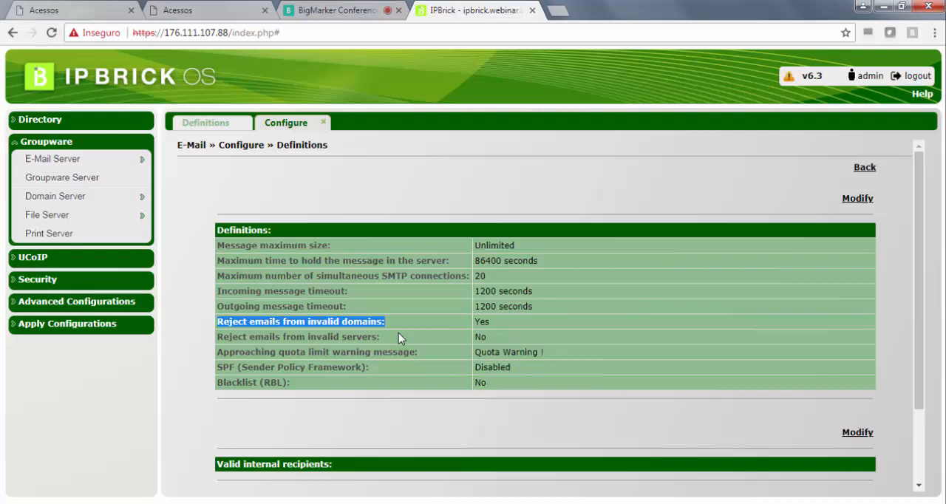
left_click_drag(305, 323, 368, 326)
left_click(481, 321)
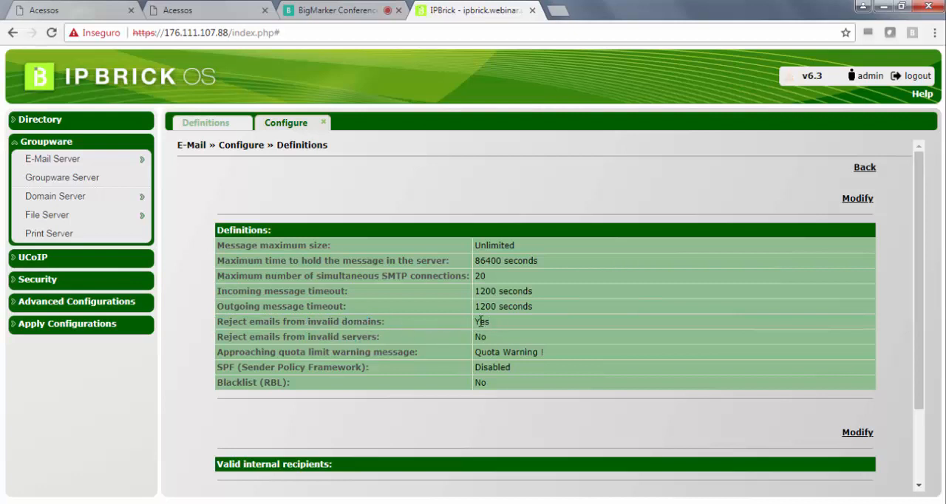
double_click(480, 322)
left_click_drag(217, 337, 388, 340)
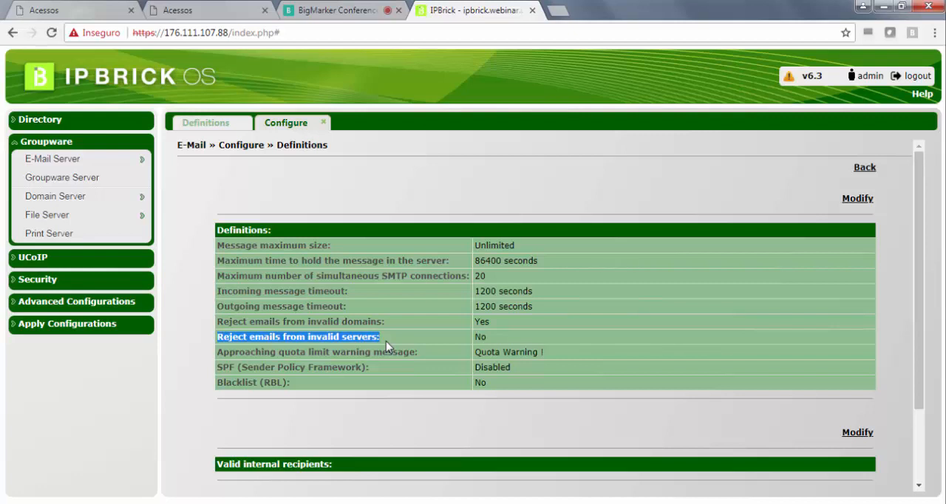
left_click(490, 337)
left_click_drag(491, 336, 473, 337)
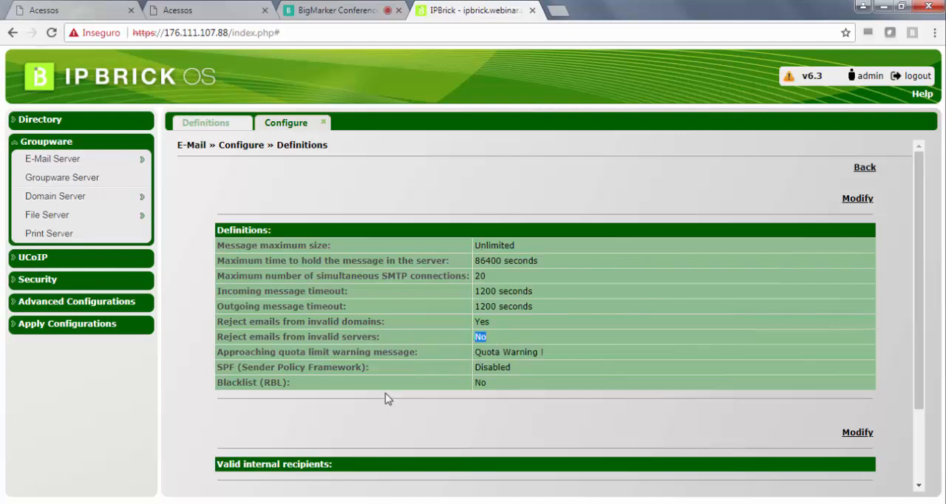
- Examine the quota warning and SPF settings, and open the definitions for modification to view the SPF protection levels
left_click_drag(235, 352, 307, 358)
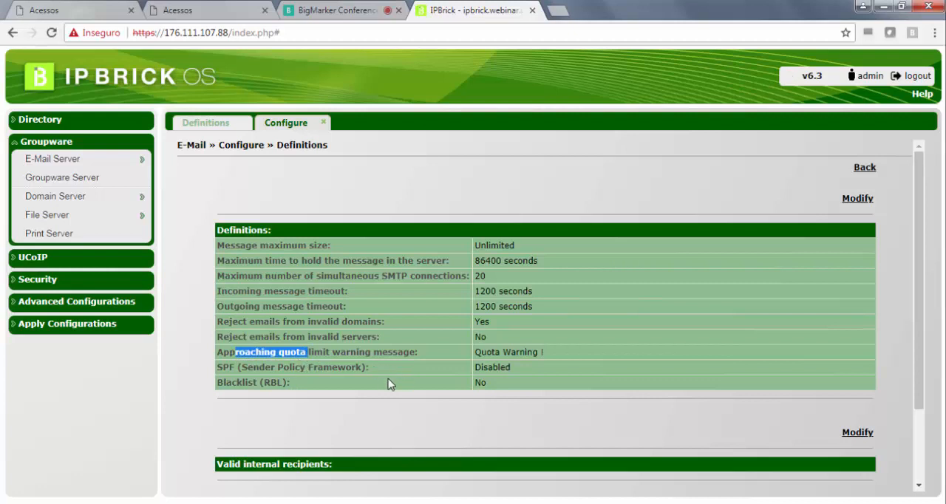
left_click_drag(224, 367, 392, 371)
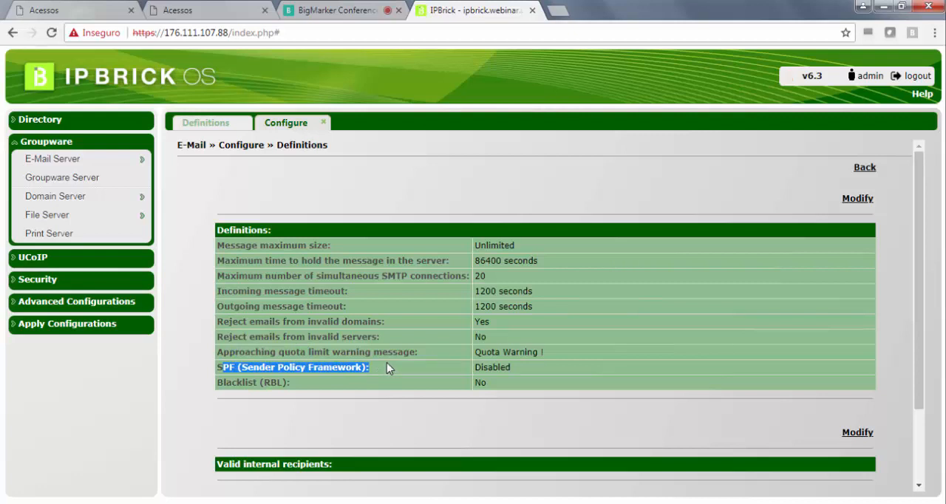
left_click(856, 199)
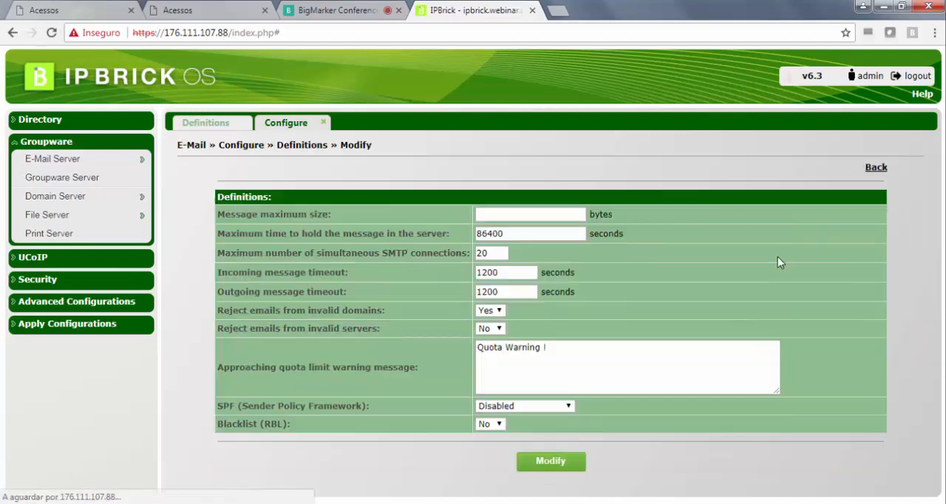
left_click(568, 405)
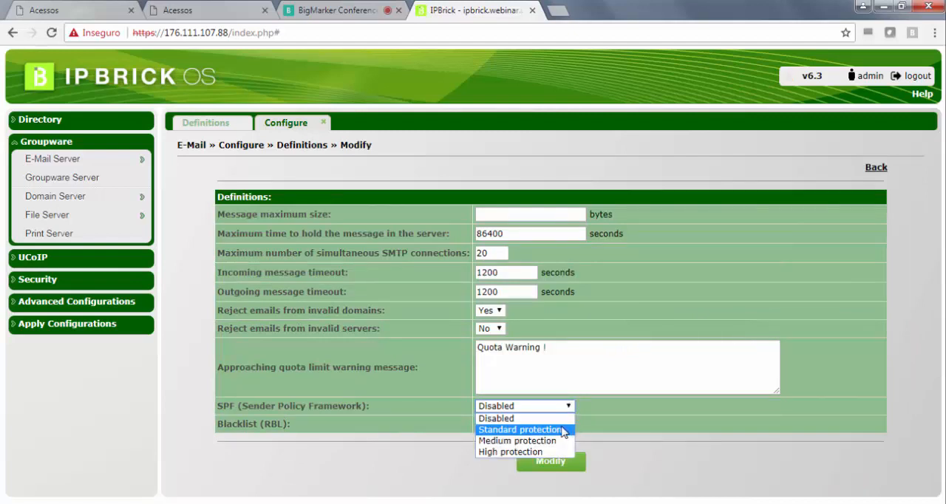
- Try Standard protection for SPF (Sender Policy Framework) and return the setting to Disabled
left_click(521, 430)
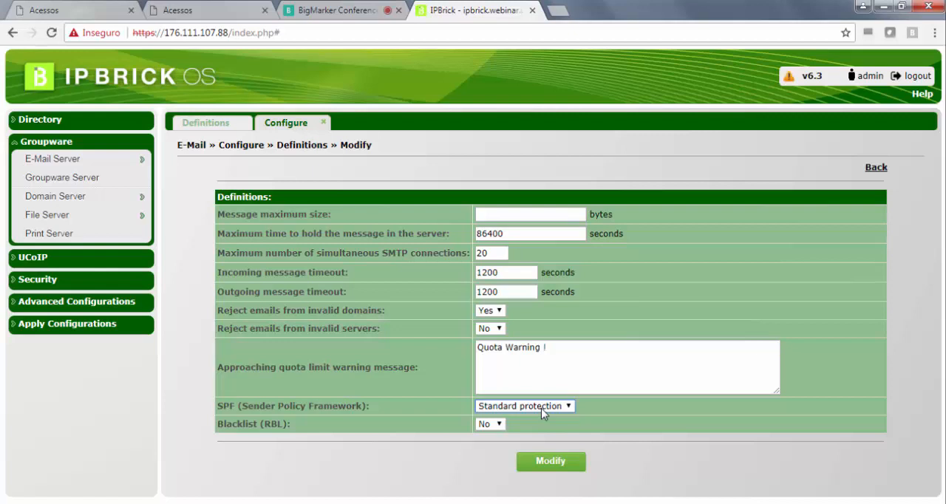
left_click(541, 408)
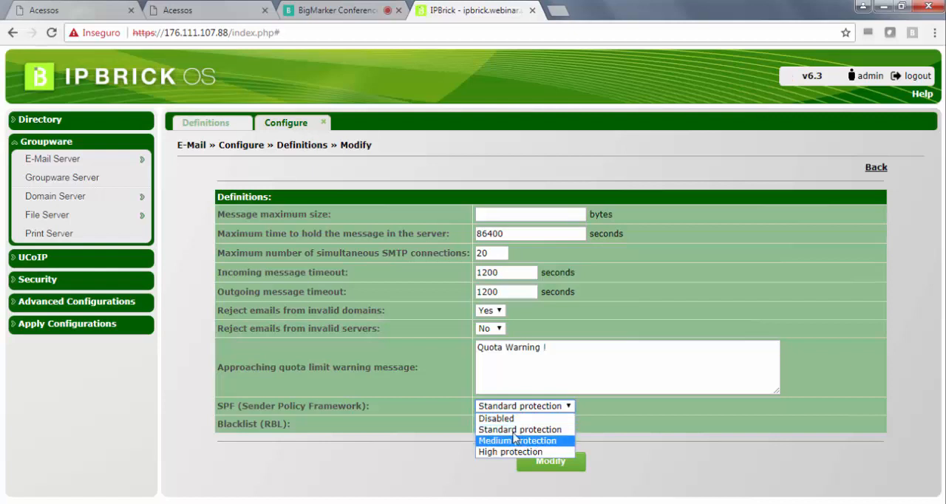
left_click(518, 429)
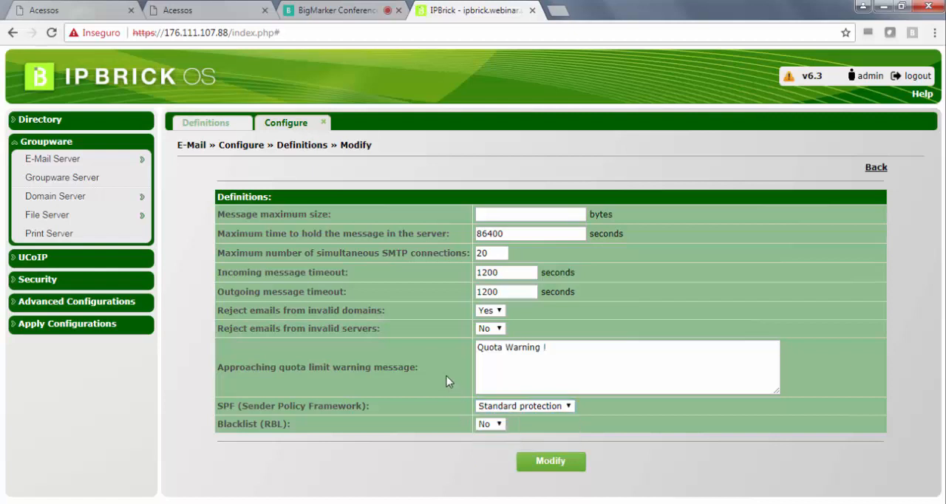
left_click(522, 407)
left_click(503, 419)
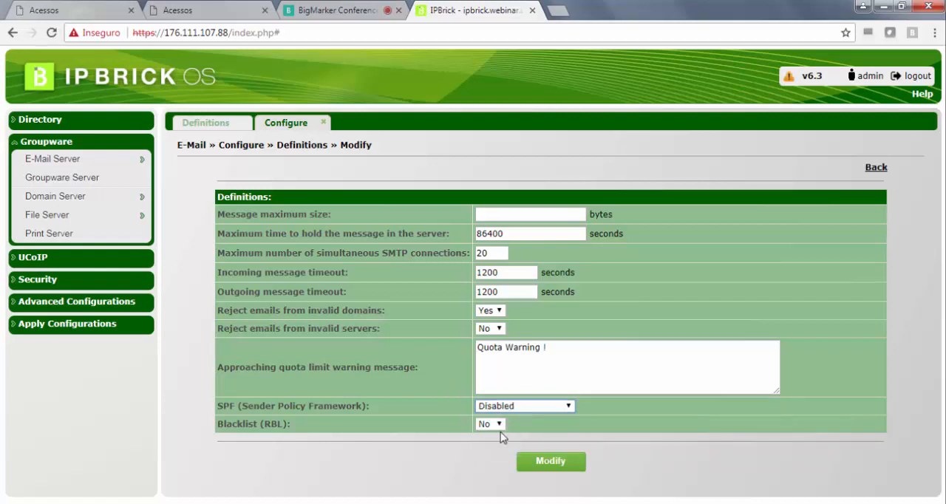
- View the available Blacklist (RBL) options and return to the e-mail definitions overview without saving
left_click(496, 426)
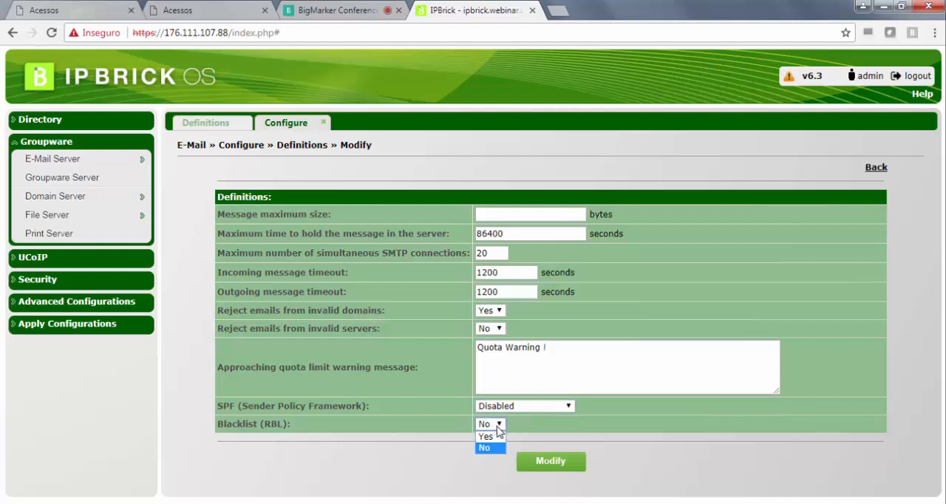
left_click(546, 420)
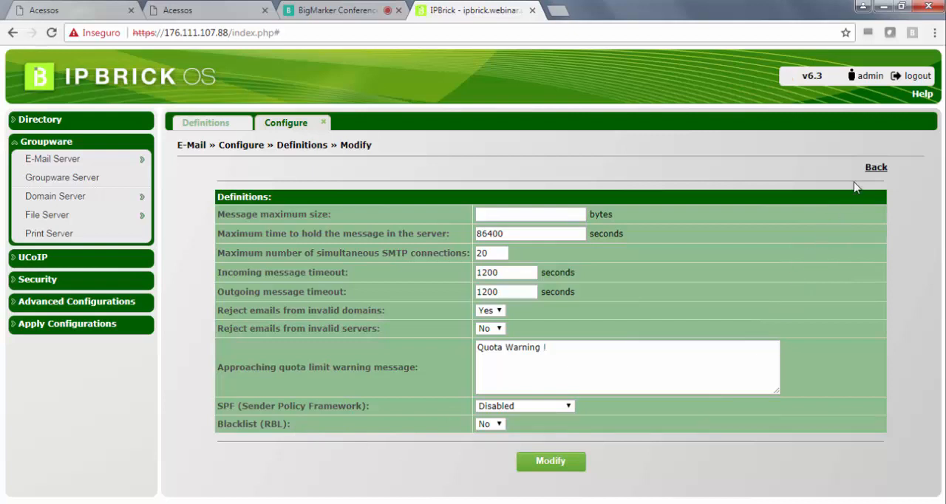
left_click(876, 168)
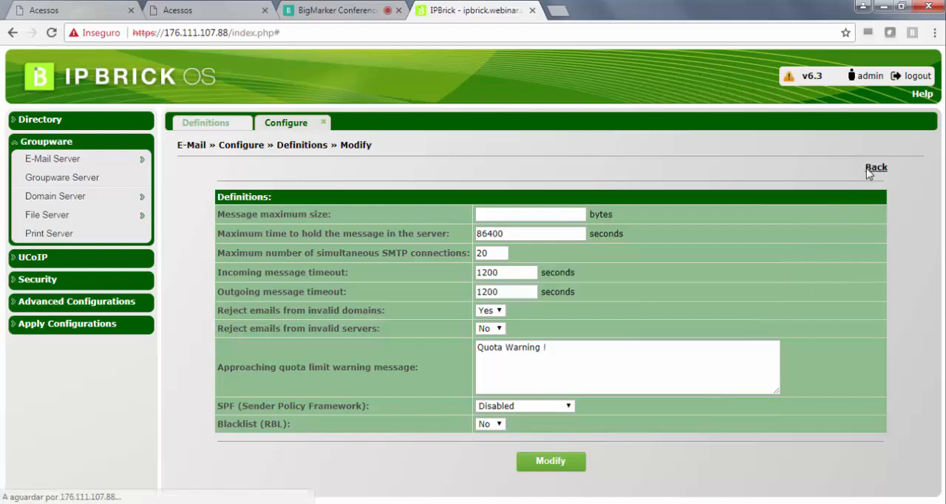
- Add a user's e-mail address to the valid internal recipients and save the list
scroll(719, 249, "down", 1)
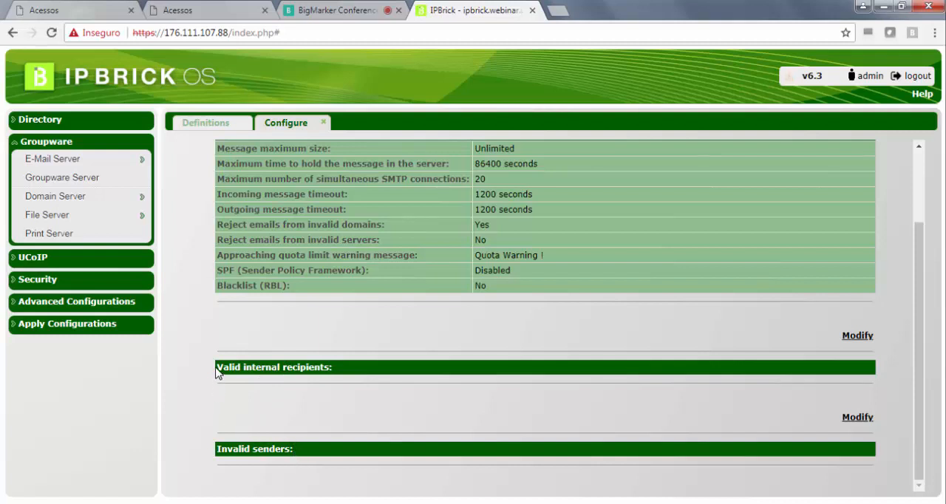
left_click_drag(215, 372, 310, 379)
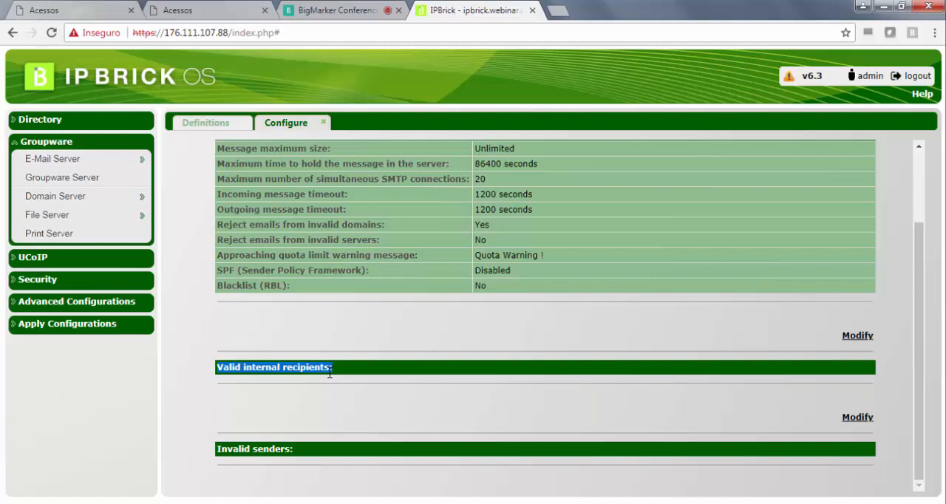
left_click(381, 364)
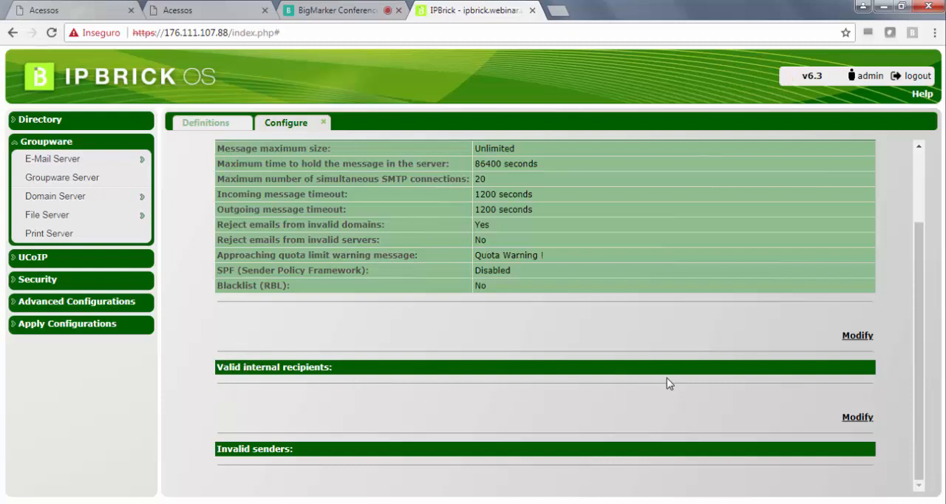
left_click(853, 338)
left_click(442, 279)
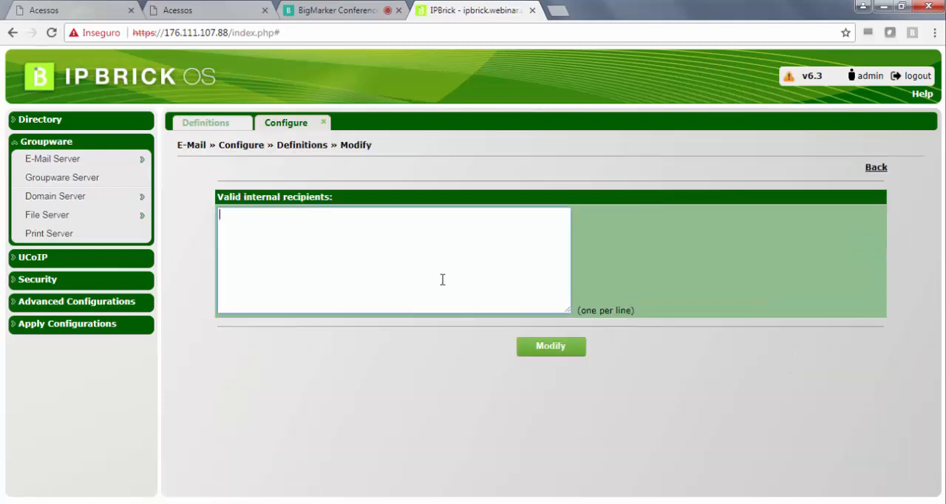
mouse_move(111, 158)
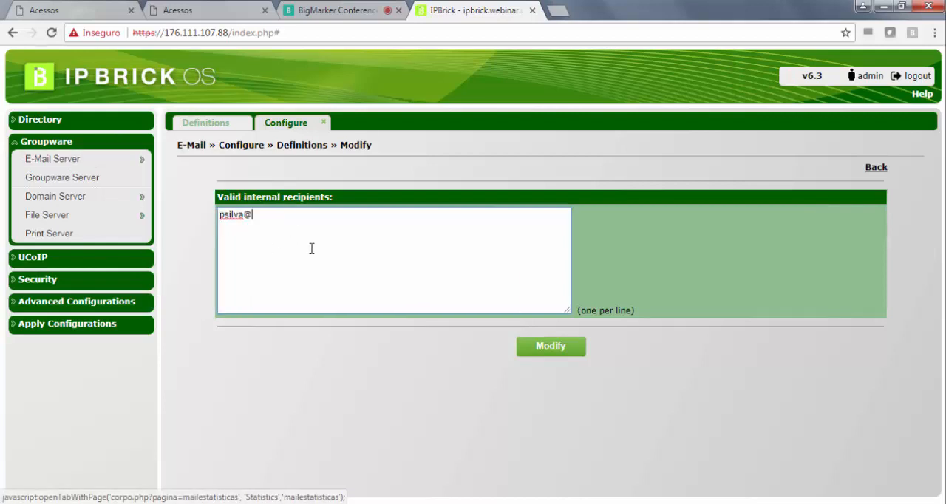
type("we")
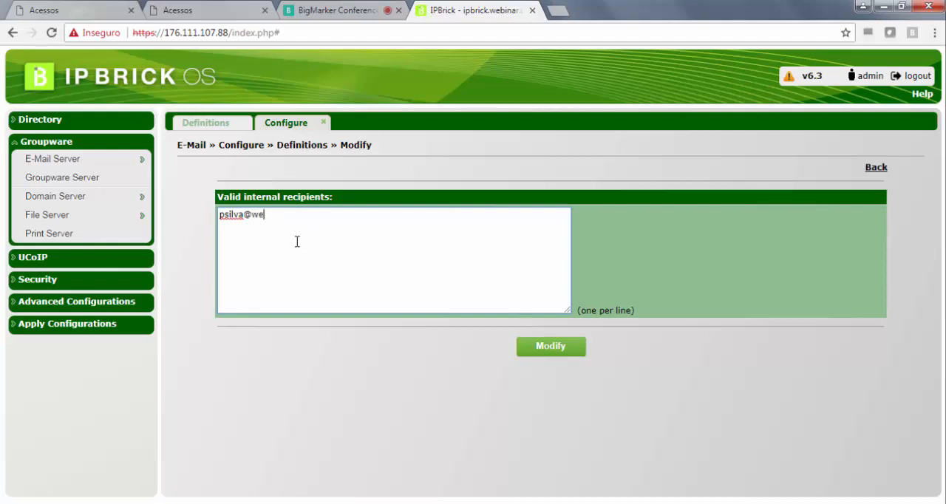
type("binar.ipbric")
key("BackSpace")
key("BackSpace")
key("BackSpace")
type("ucoip.ne")
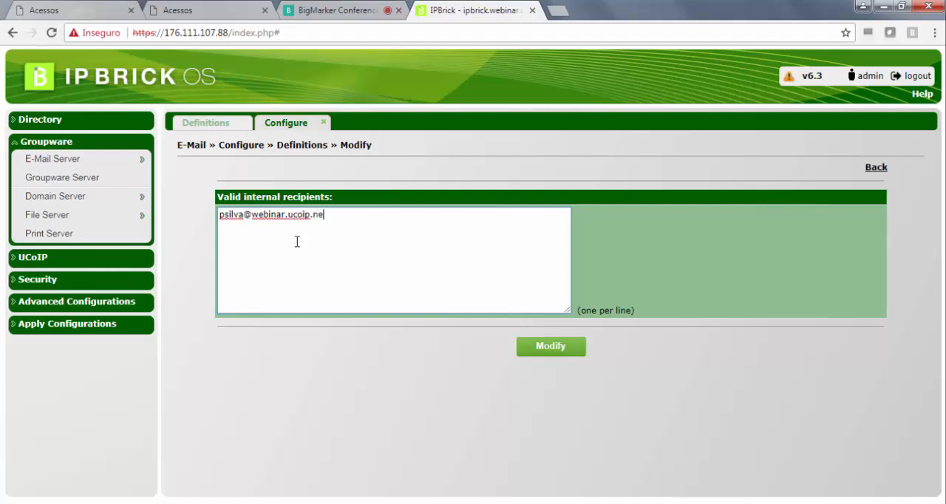
type("t")
left_click(560, 351)
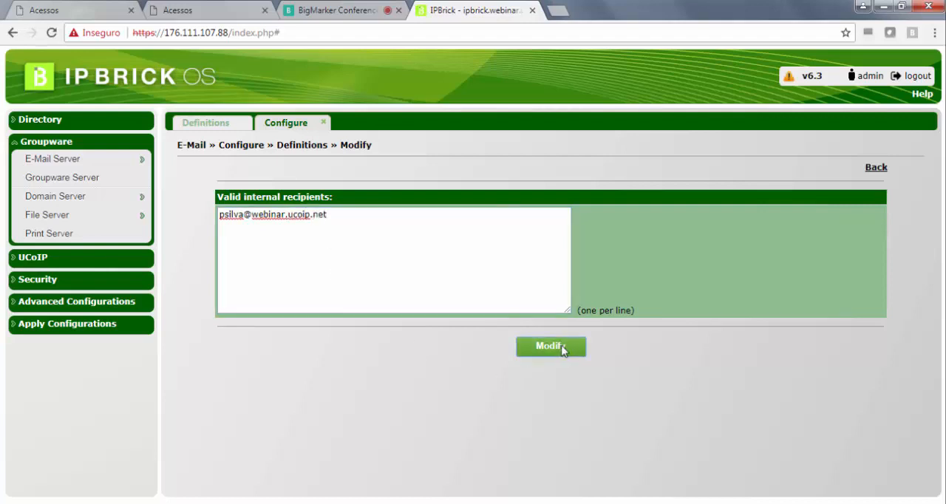
scroll(407, 375, "down", 2)
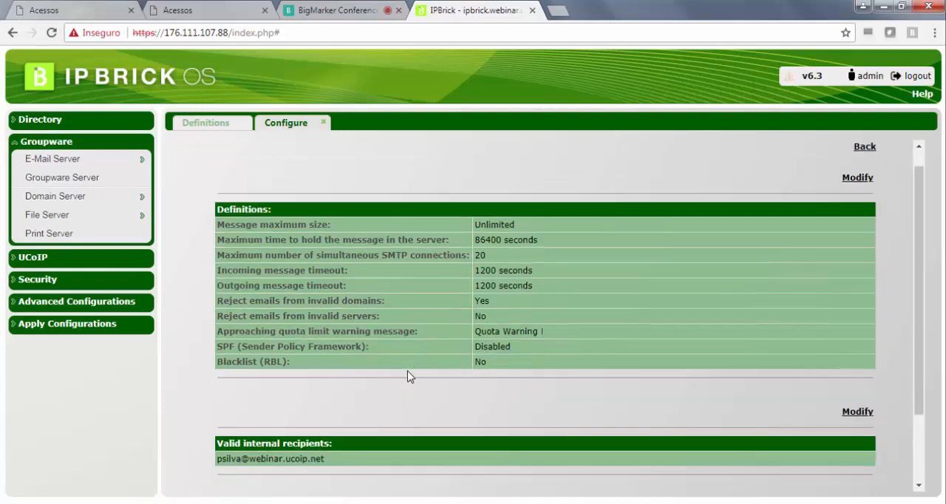
- Open the directory's users list and the e-mail server's users management, and locate the mail address of the user added as recipient
left_click(86, 124)
mouse_move(104, 193)
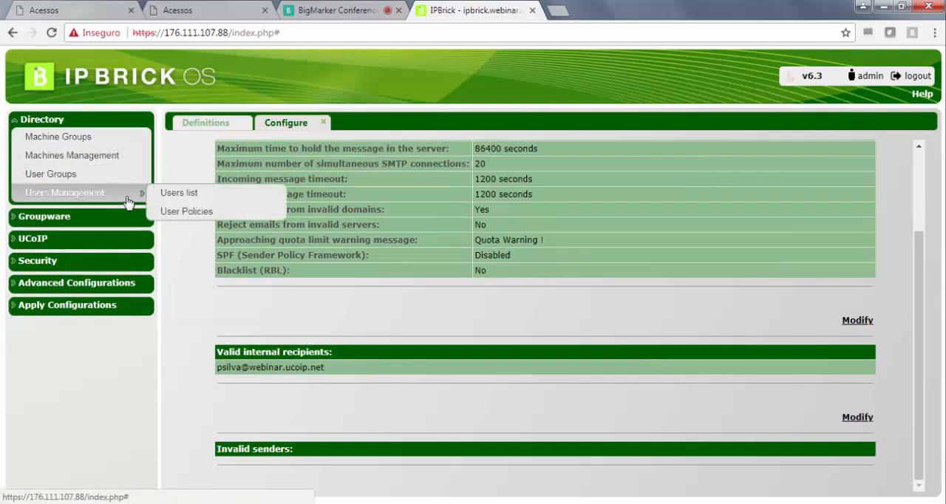
left_click(167, 196)
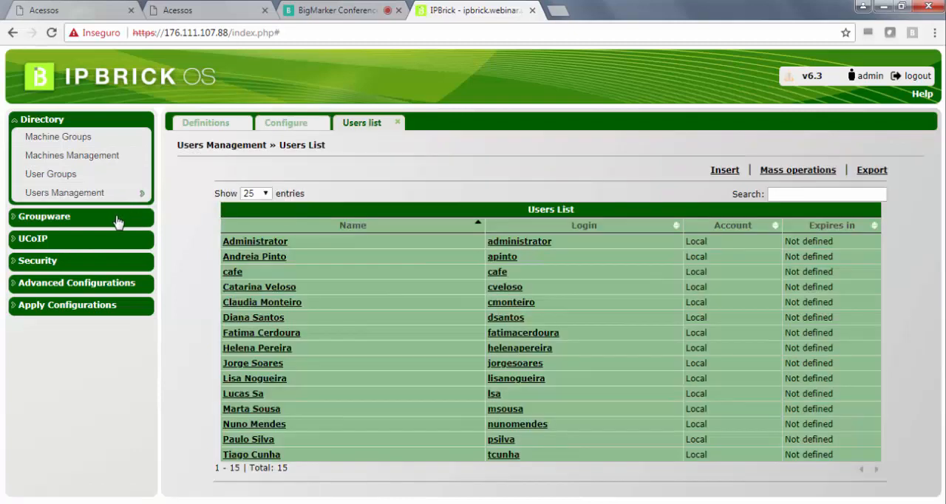
left_click(117, 220)
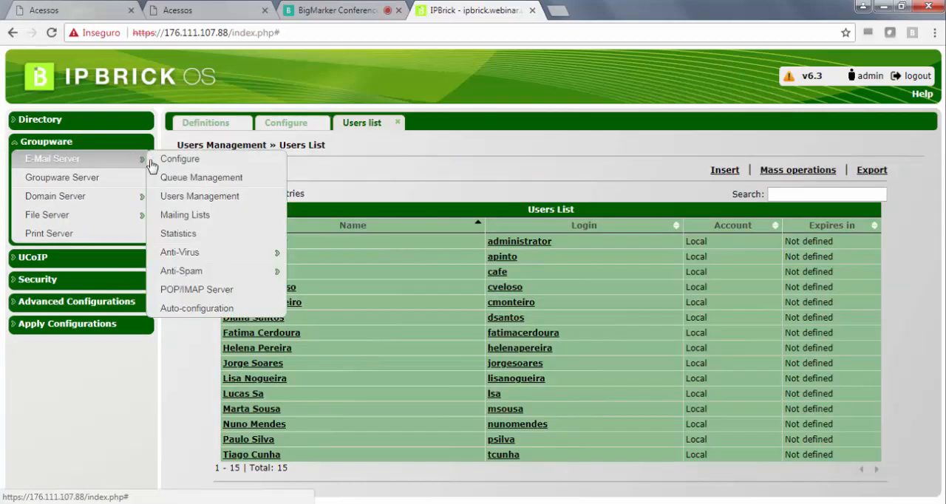
left_click(192, 197)
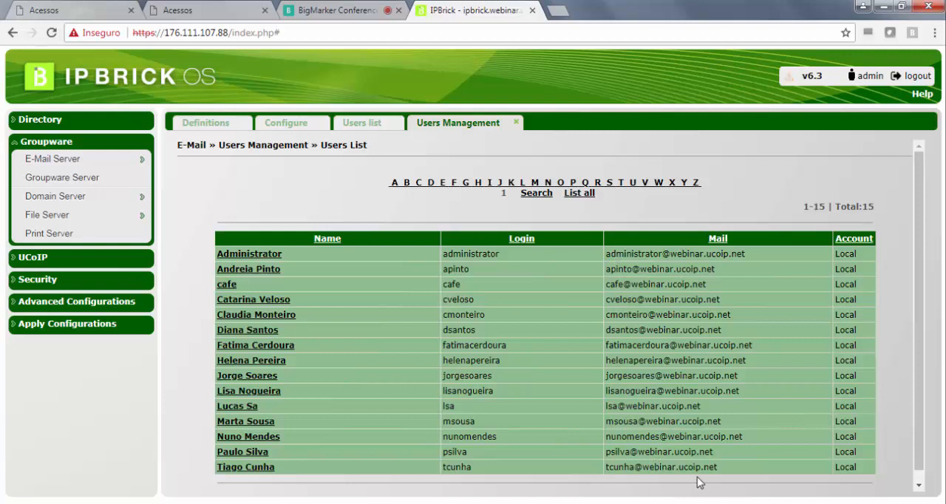
left_click_drag(720, 452, 608, 454)
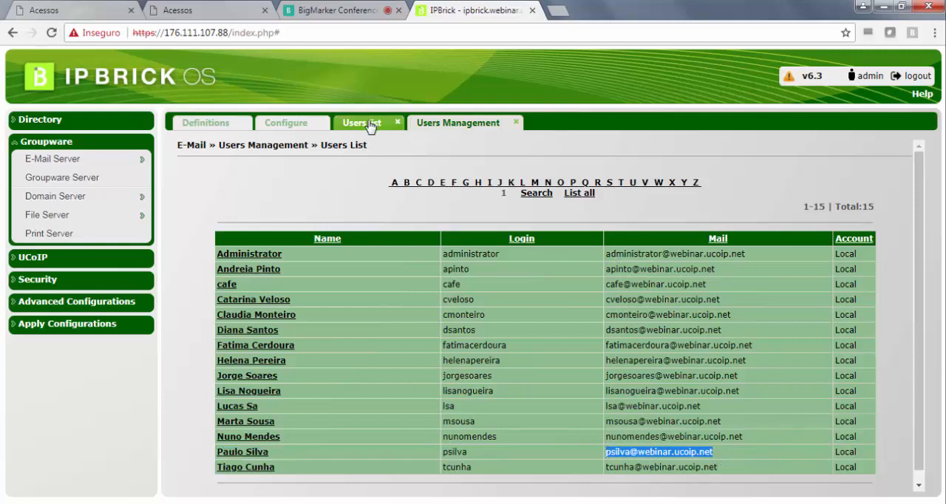
- Return to the e-mail definitions and examine the address entered under valid internal recipients
left_click(297, 123)
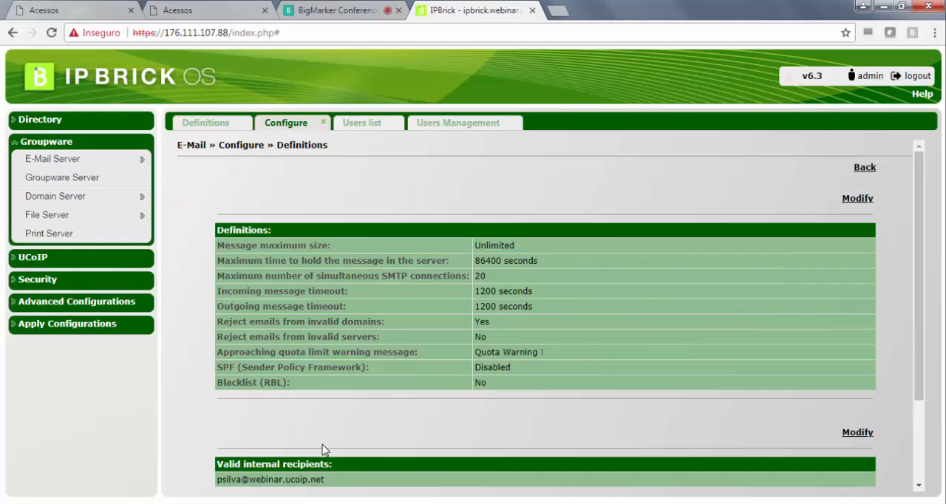
left_click_drag(324, 479, 214, 417)
left_click(243, 431)
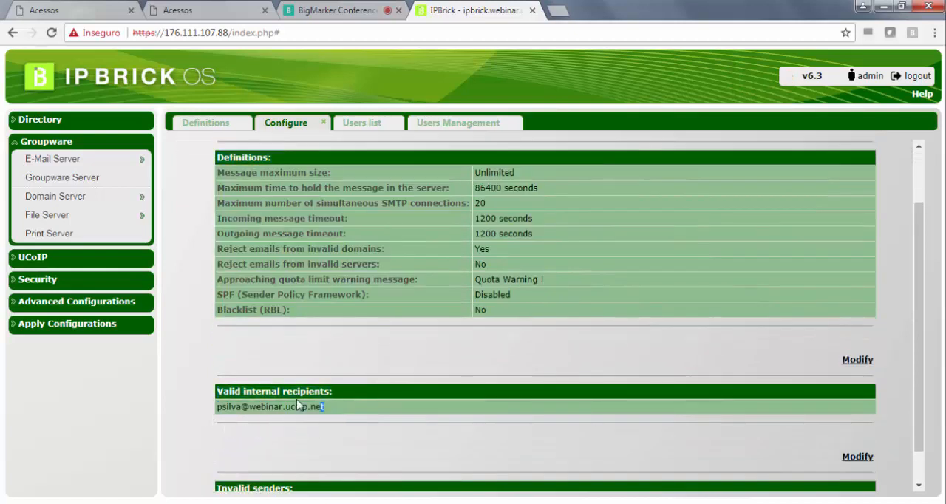
left_click_drag(325, 407, 218, 409)
left_click(290, 446)
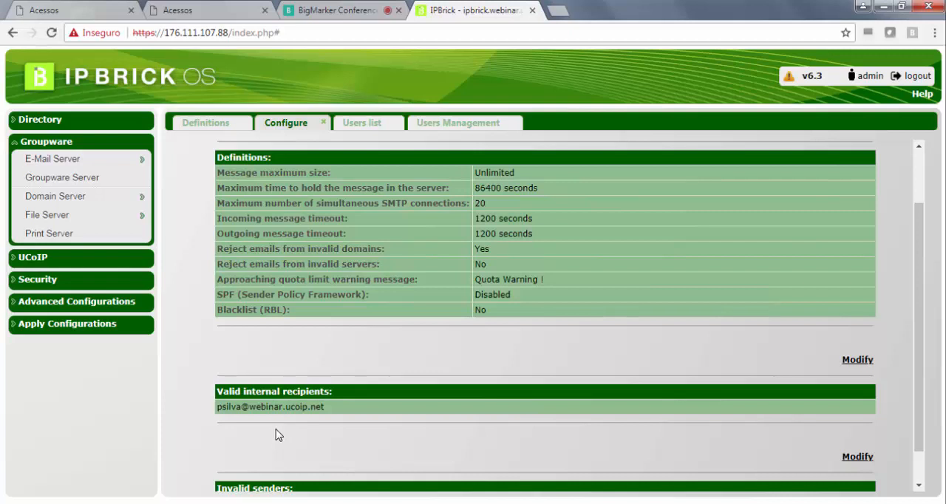
- Remove the user's e-mail address from the valid internal recipients and save the empty list
left_click(855, 362)
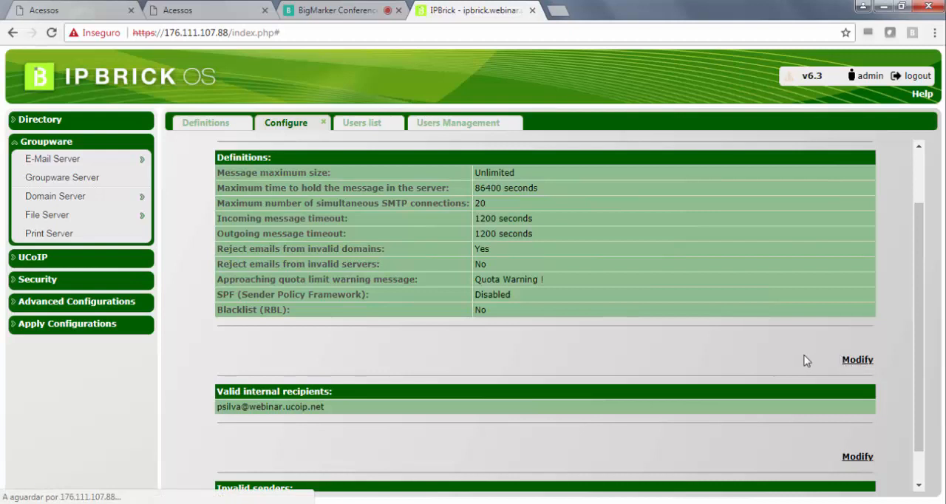
left_click_drag(351, 221, 184, 209)
key("BackSpace")
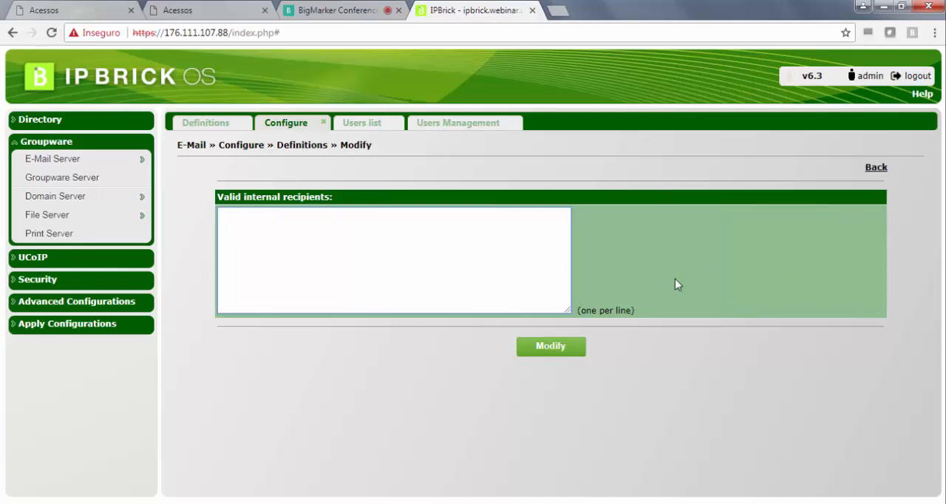
left_click(552, 347)
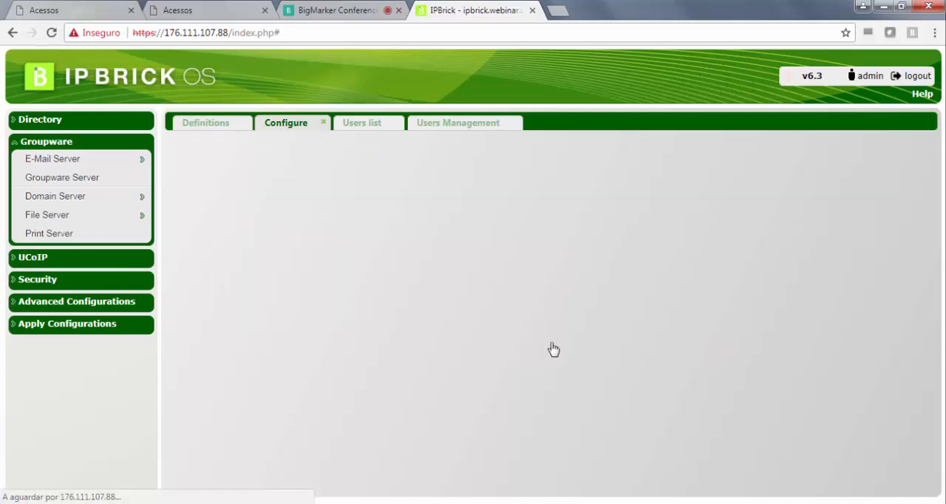
- Add the same user's e-mail address to the invalid senders, save the list and review the new entry
scroll(473, 382, "down", 3)
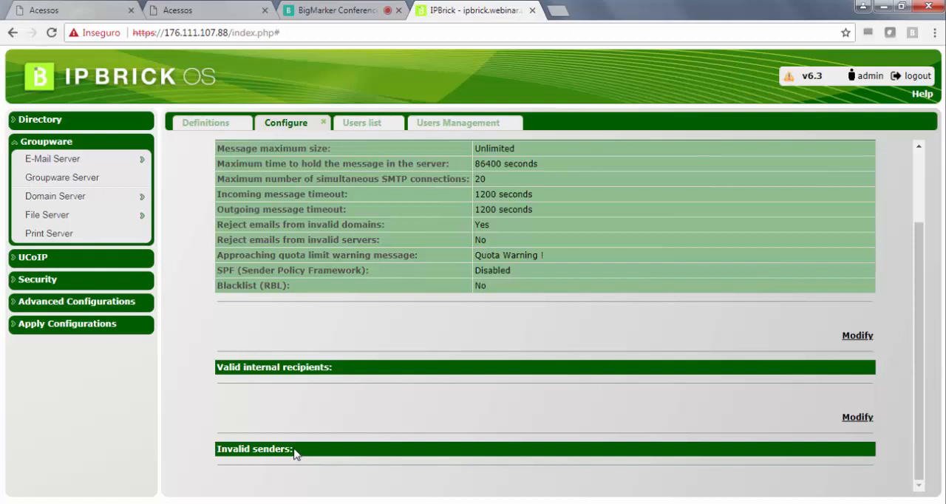
left_click(857, 418)
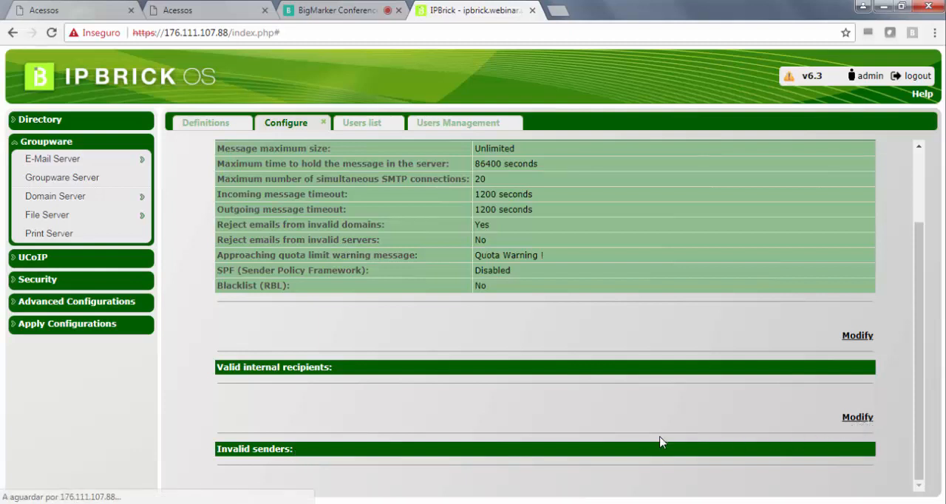
left_click(355, 275)
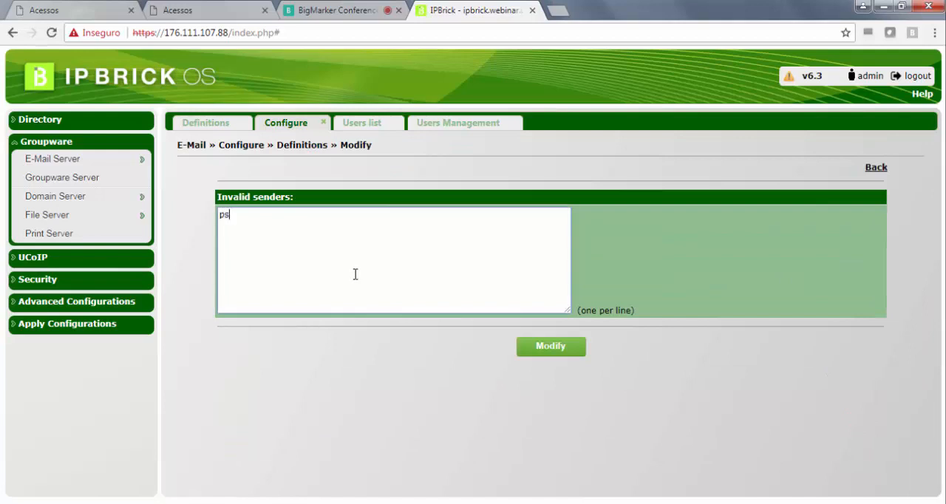
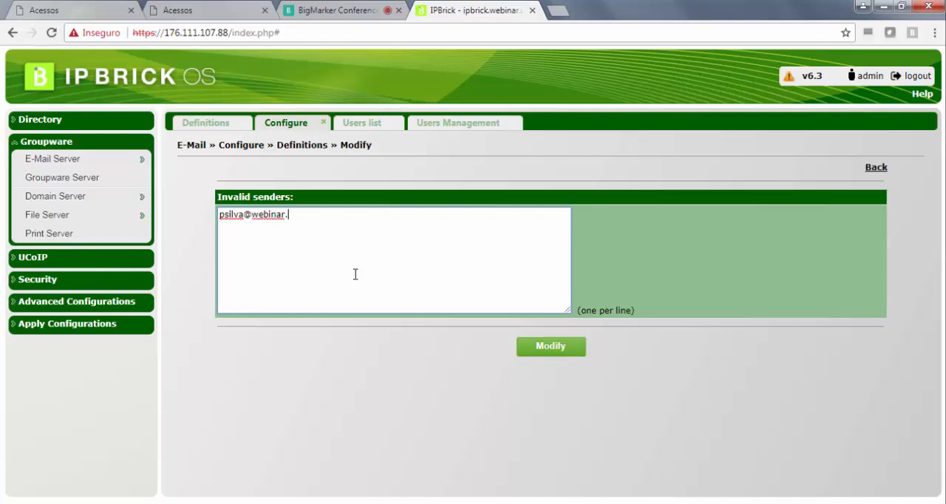
left_click(540, 347)
scroll(404, 428, "down", 3)
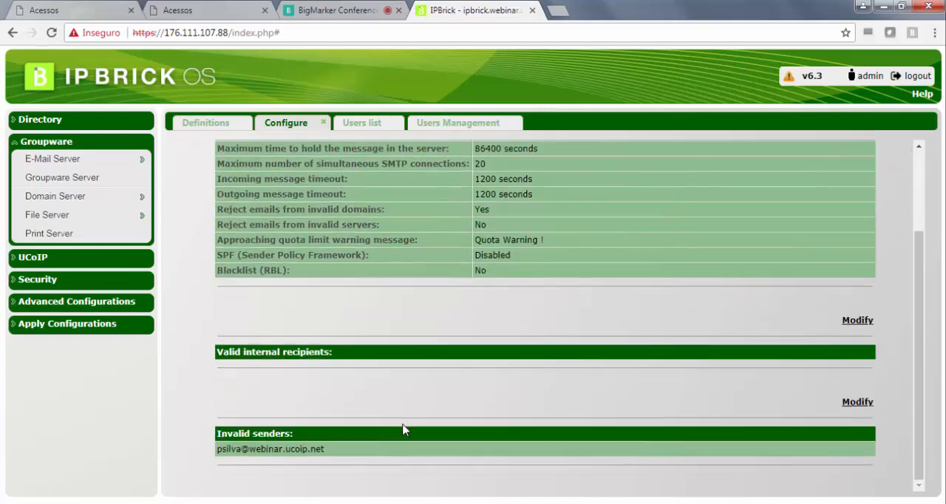
left_click_drag(332, 451, 215, 449)
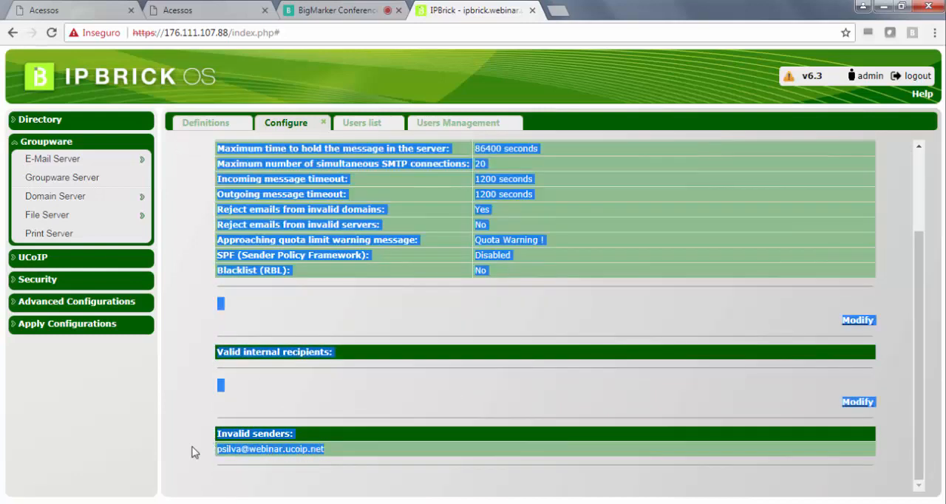
left_click(241, 406)
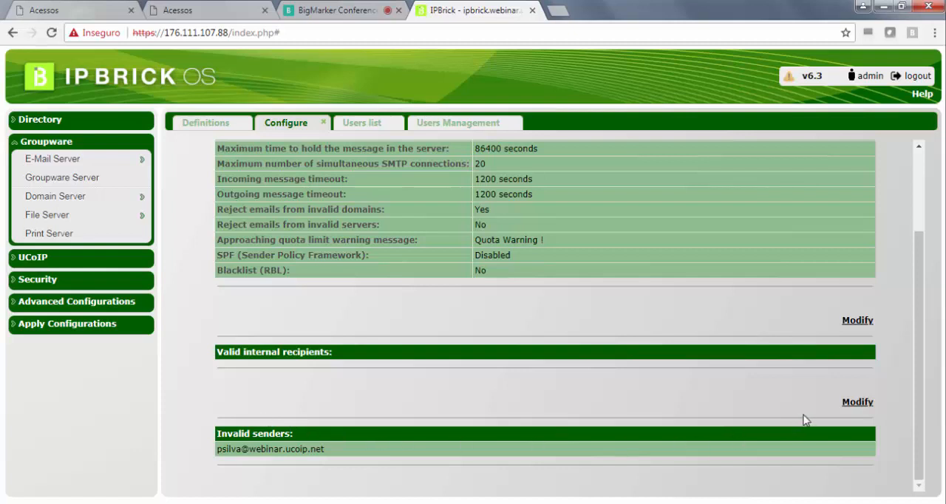
- Remove the e-mail address from the invalid senders, save the empty list and return to the main e-mail configuration page
left_click(857, 403)
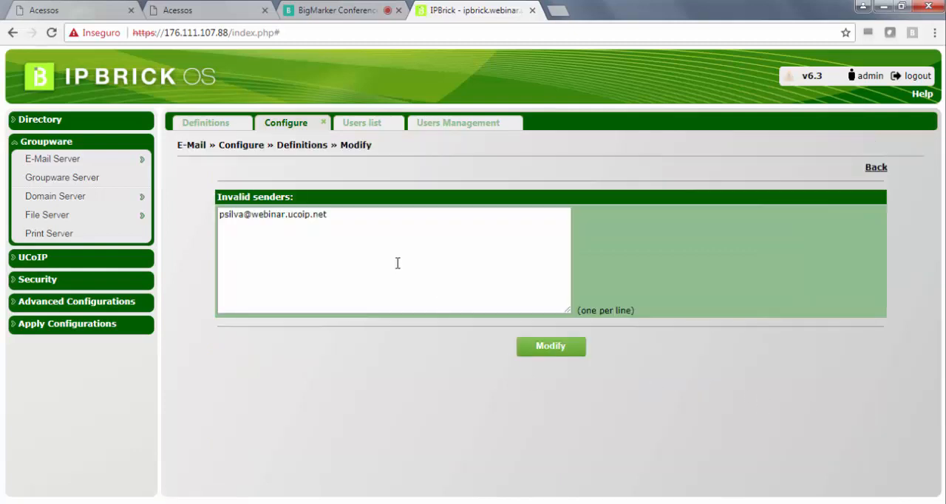
left_click_drag(369, 220, 185, 218)
key("BackSpace")
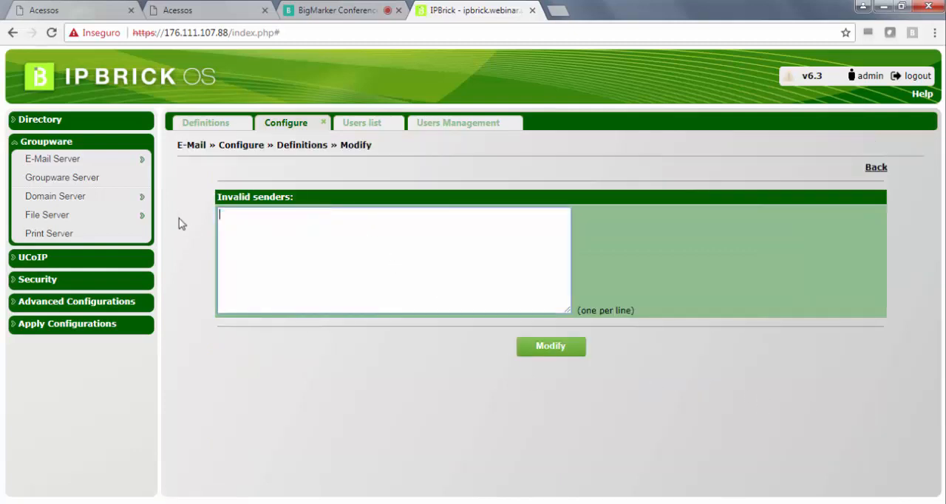
left_click(563, 346)
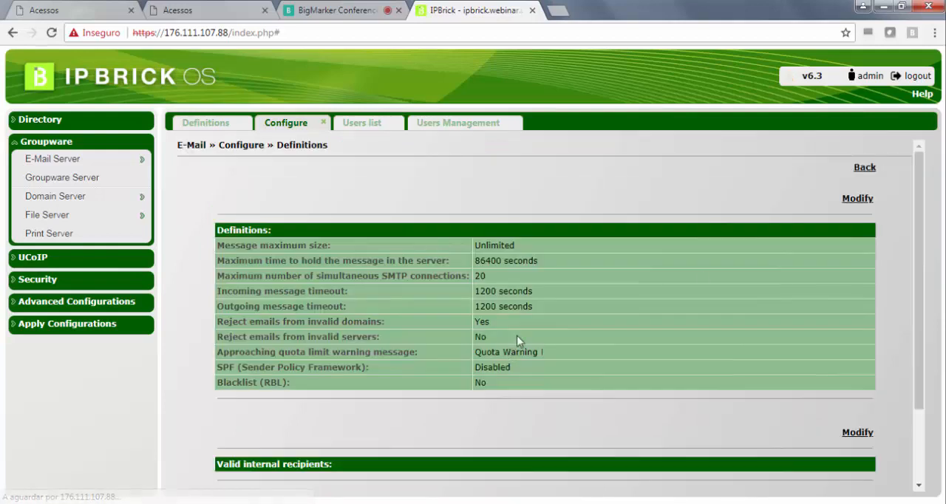
left_click(863, 169)
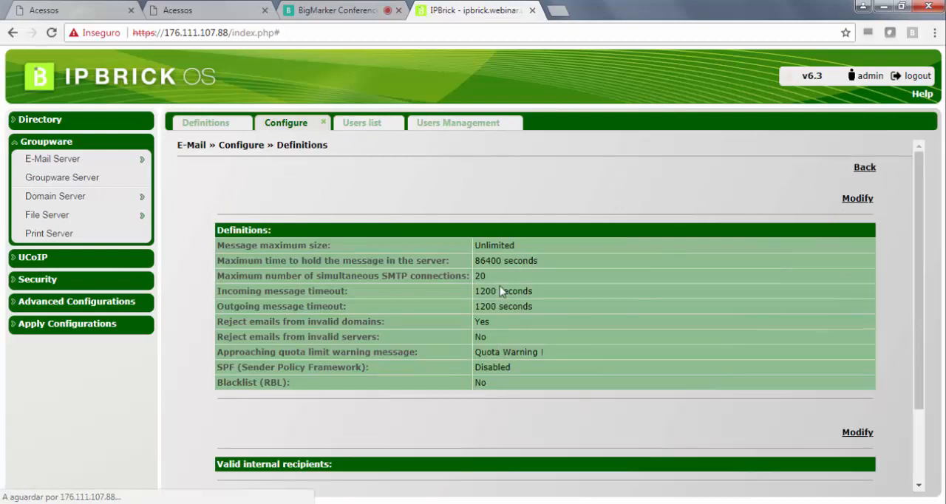
left_click(863, 170)
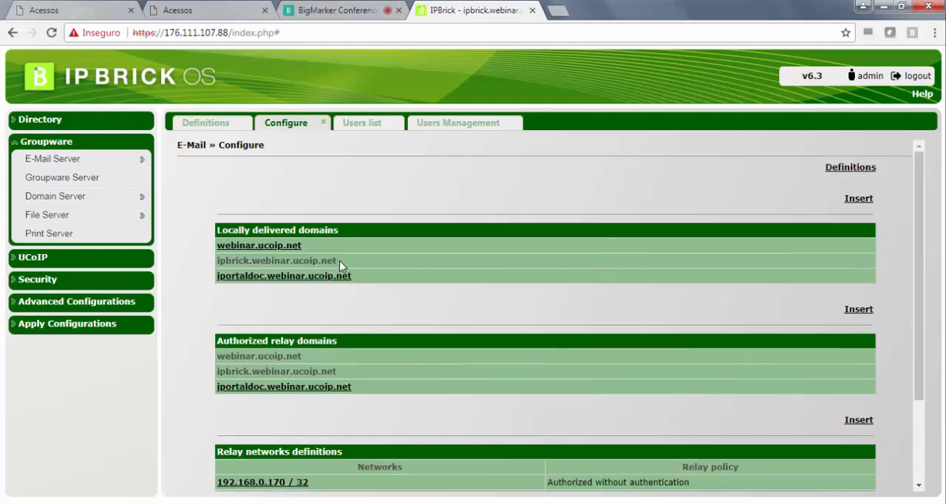
- Review the three locally delivered domains in the e-mail configuration, highlighting each entry and the whole list
left_click_drag(339, 261, 216, 268)
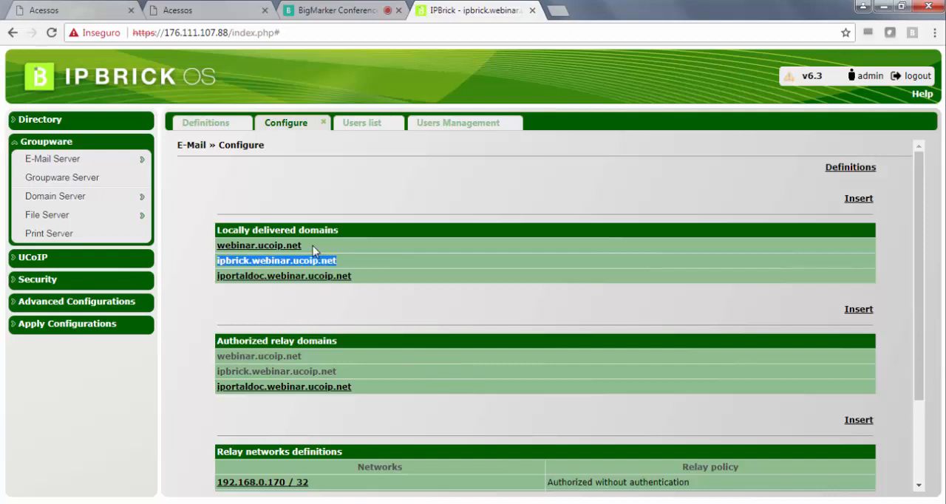
left_click_drag(314, 250, 221, 250)
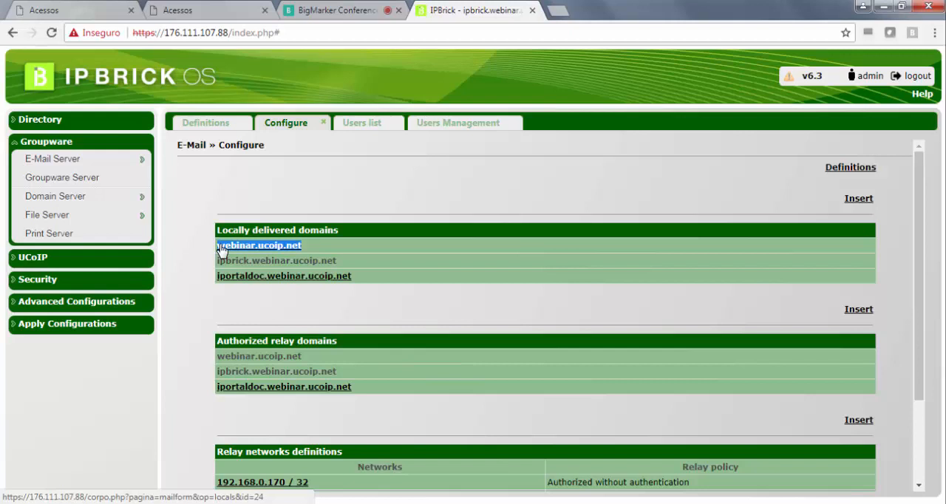
left_click_drag(357, 277, 222, 283)
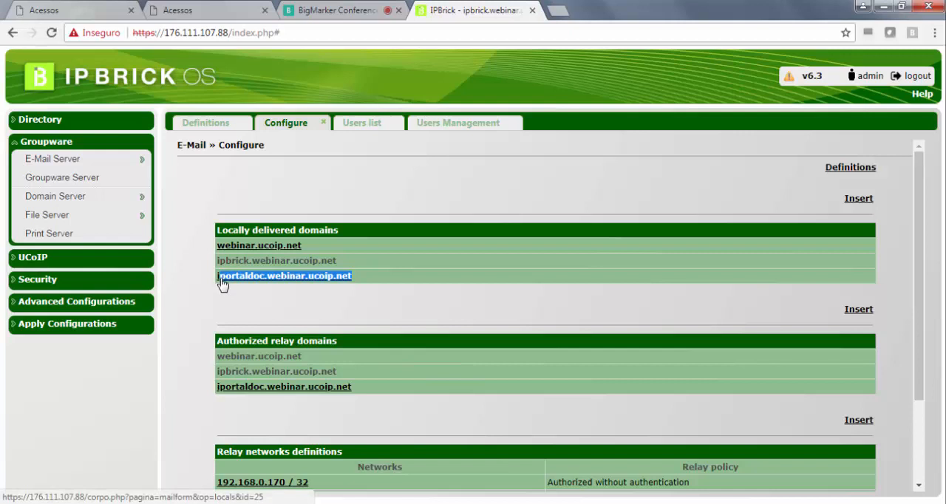
left_click(357, 307)
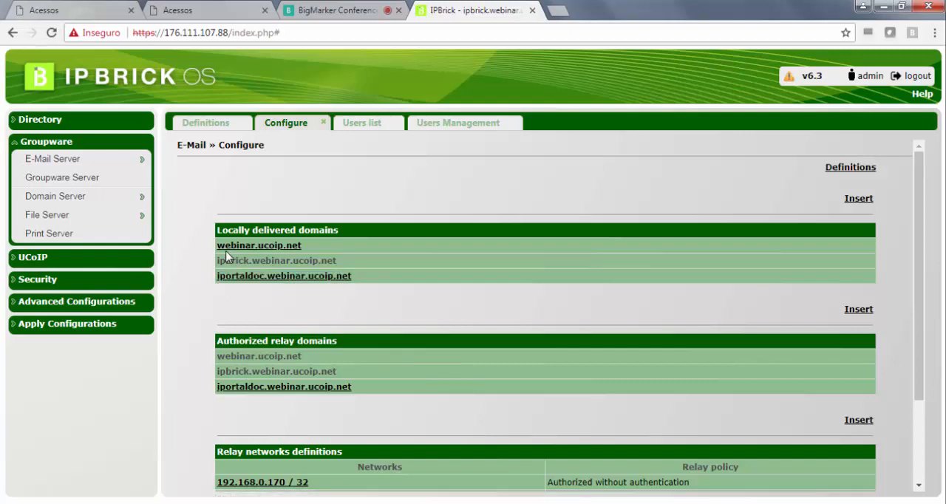
left_click_drag(208, 244, 354, 279)
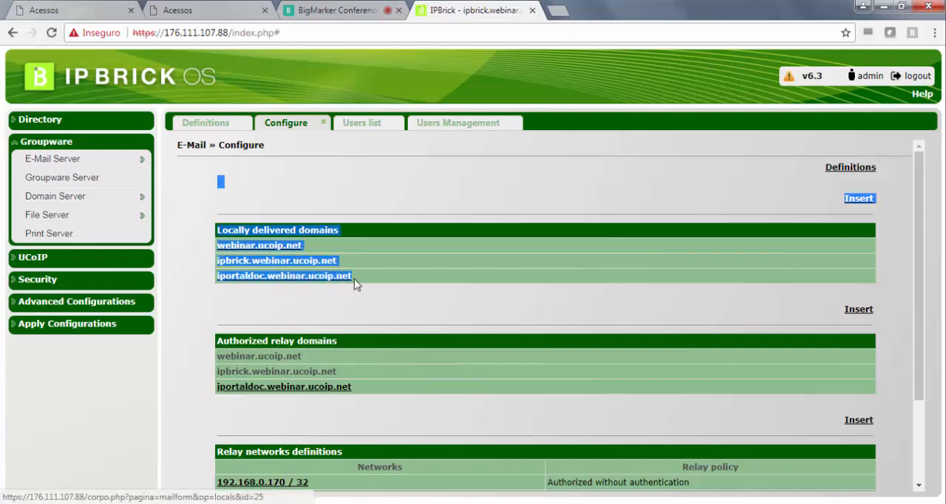
left_click(373, 313)
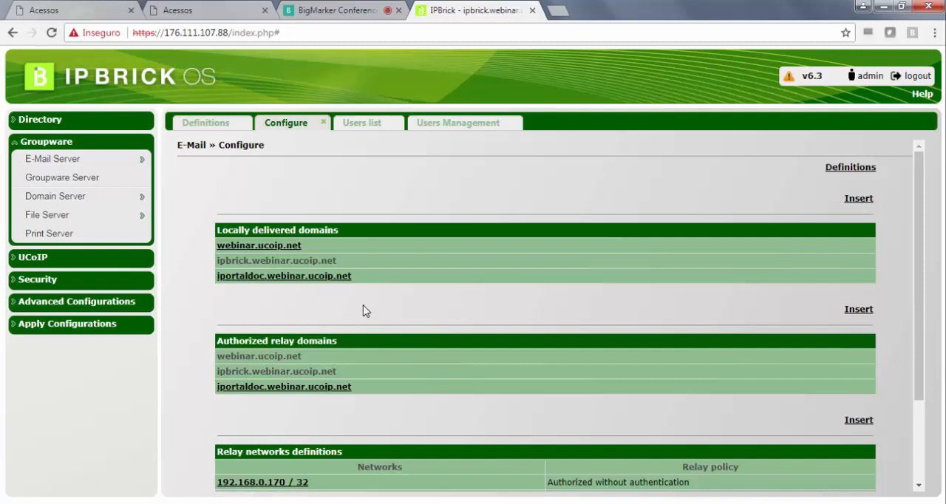
- Review the entries under the authorized relay domains, highlighting them one after another
scroll(363, 311, "down", 2)
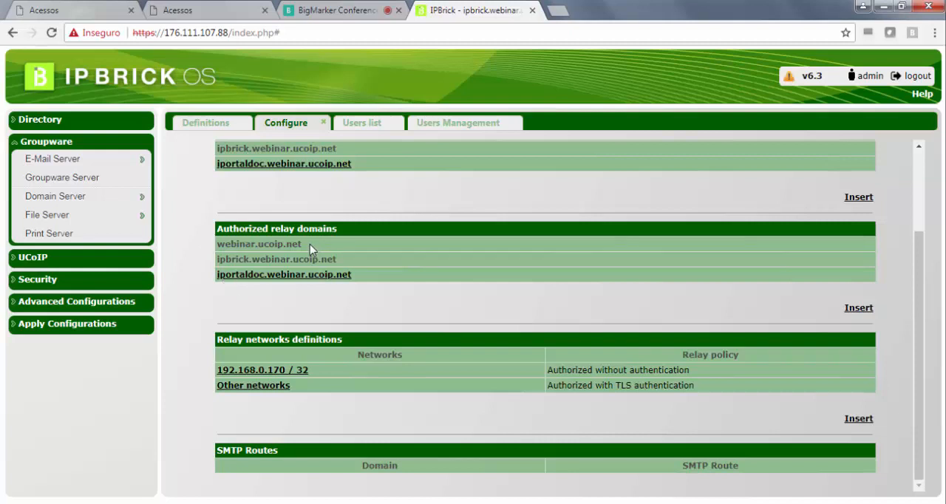
left_click_drag(310, 244, 214, 250)
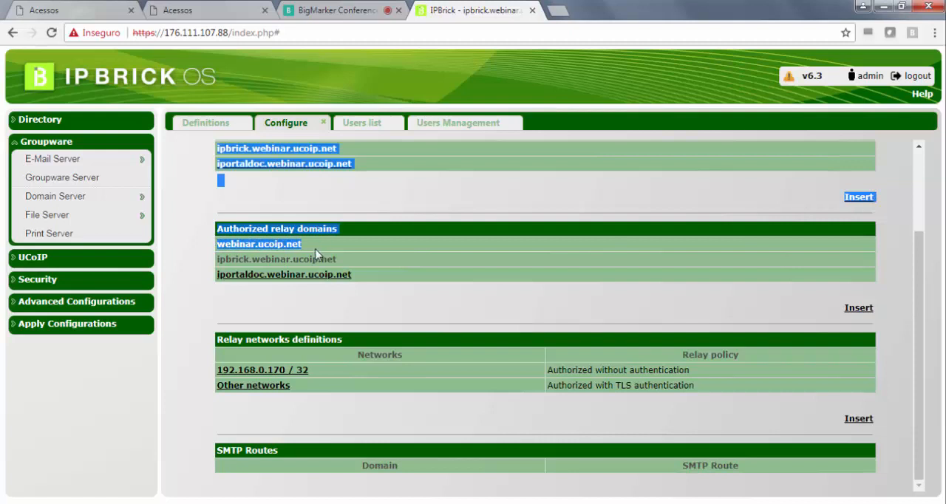
left_click(270, 250)
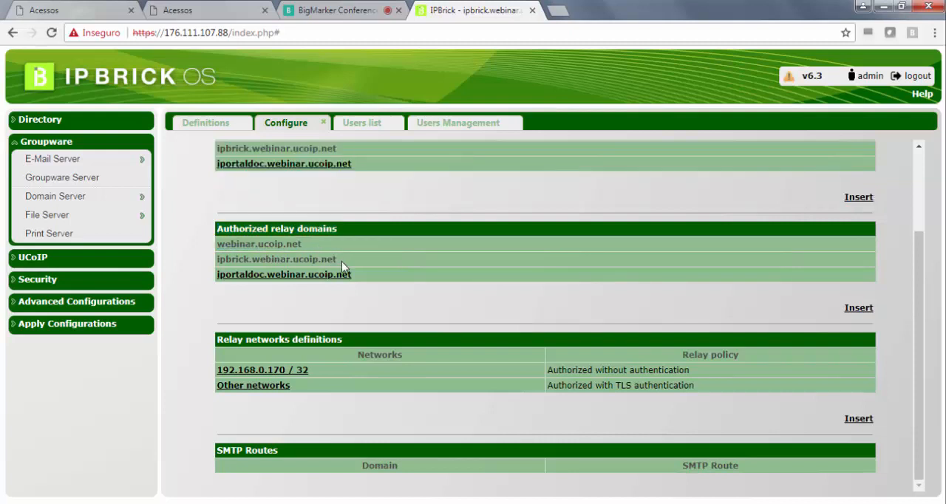
left_click_drag(340, 262, 216, 261)
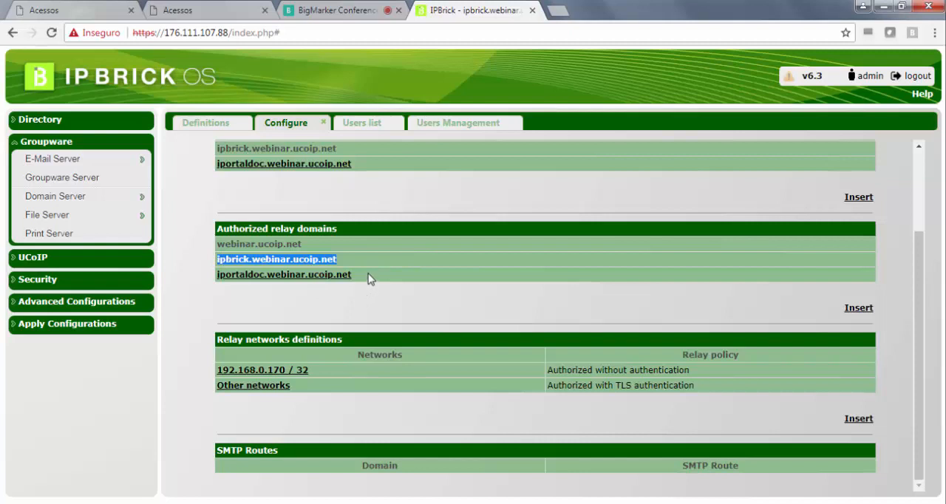
left_click_drag(369, 276, 220, 269)
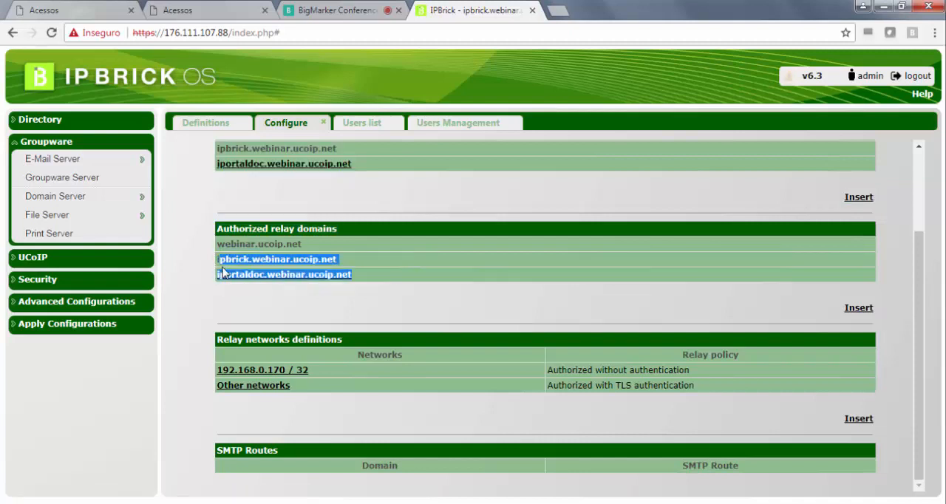
left_click(269, 298)
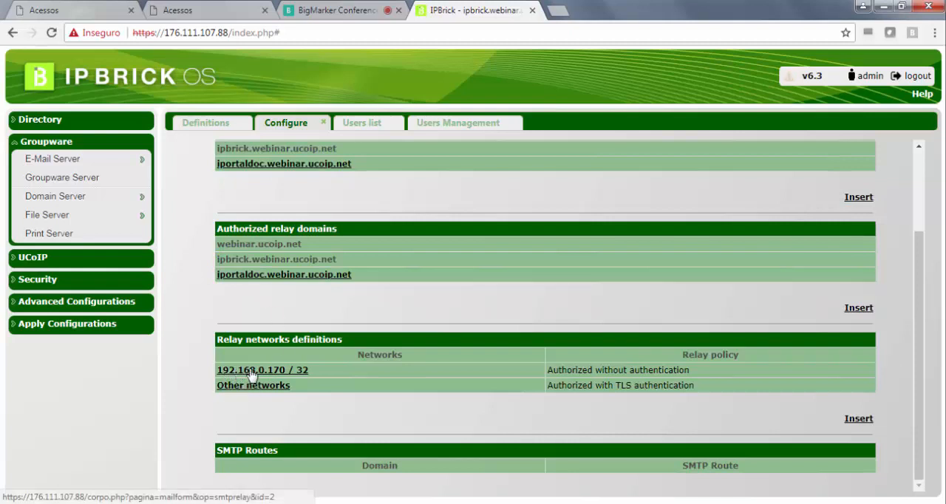
- Open the IPBrick definitions and check the IP address of the private interface ETH0
left_click(84, 302)
mouse_move(112, 226)
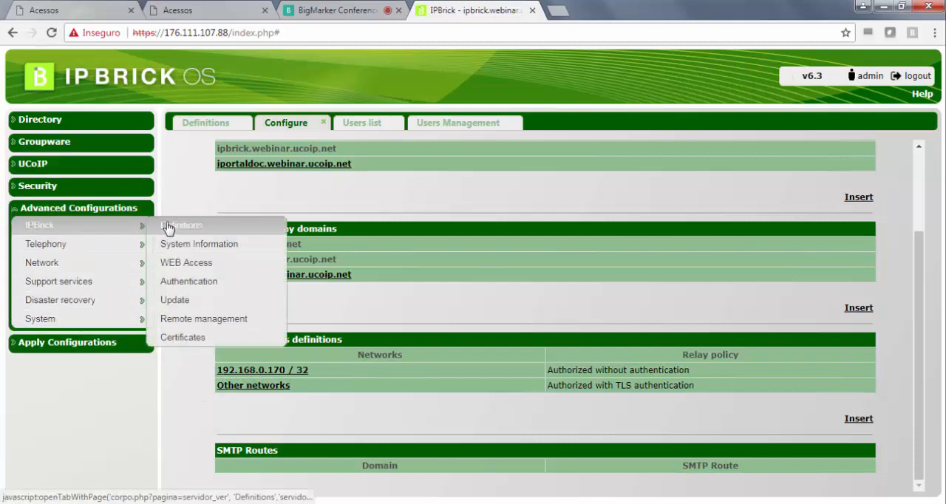
left_click(168, 227)
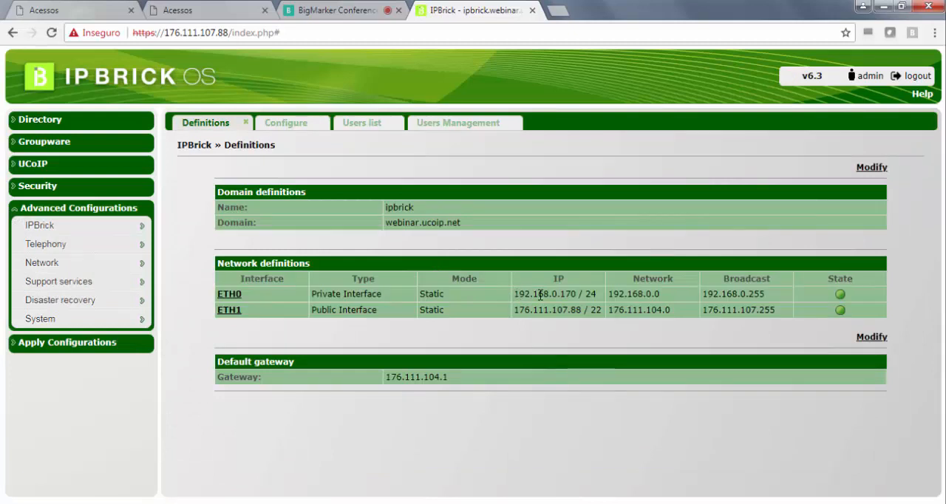
left_click_drag(520, 294, 580, 295)
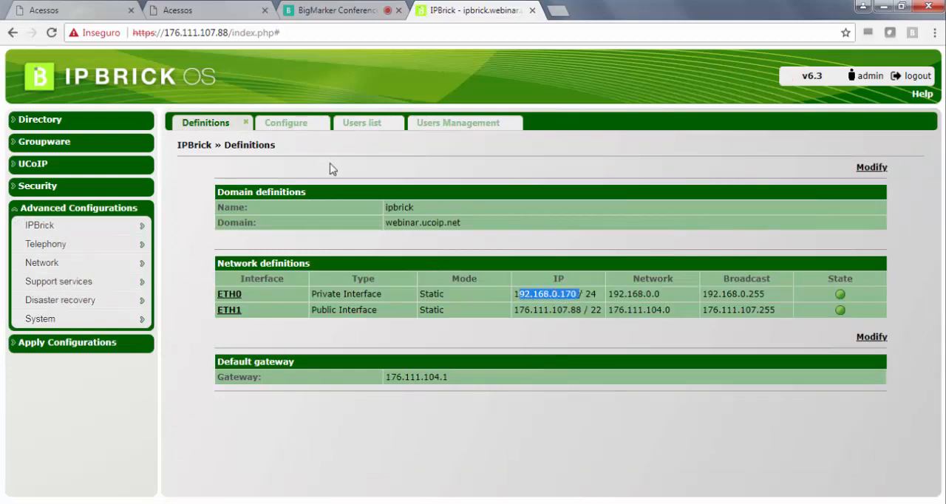
left_click(364, 147)
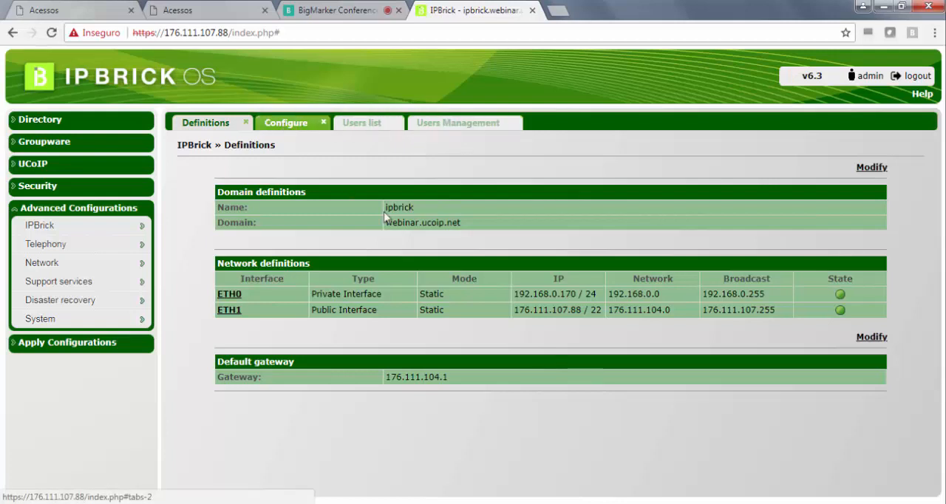
- Return to the e-mail configuration and examine the relay network 192.168.0.170 / 32 and its relay policy
left_click(300, 125)
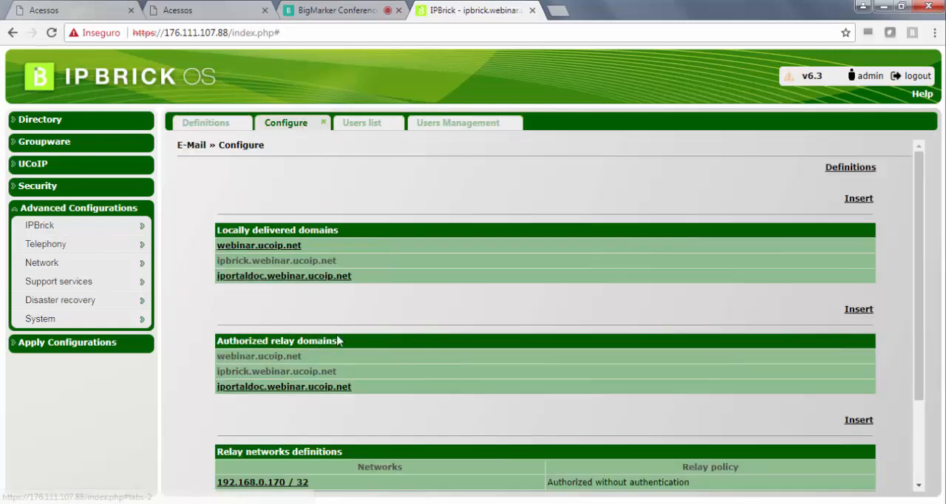
scroll(401, 321, "down", 2)
left_click_drag(317, 374, 218, 371)
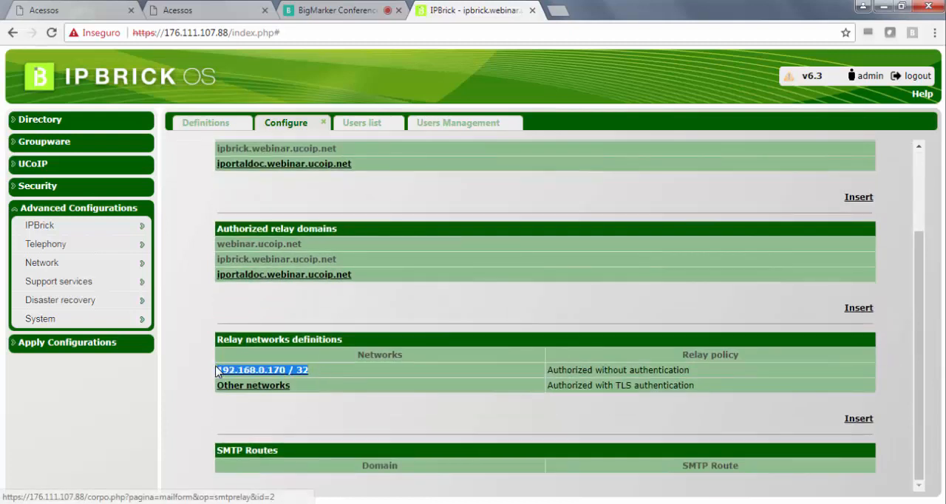
left_click_drag(697, 371, 547, 371)
left_click(318, 387)
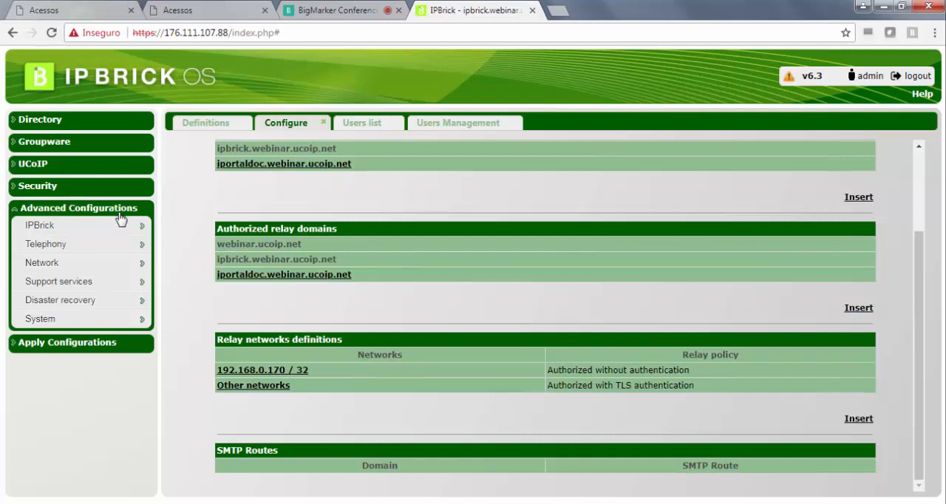
- Open the IPBrick certificates page, inspect the certificate setting of the Mail Server service and return to the overview
mouse_move(120, 228)
mouse_move(129, 252)
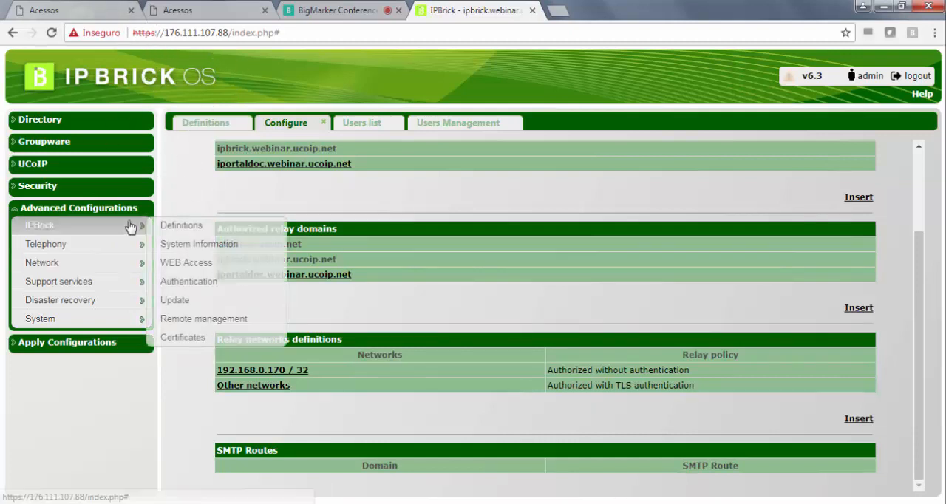
left_click(221, 342)
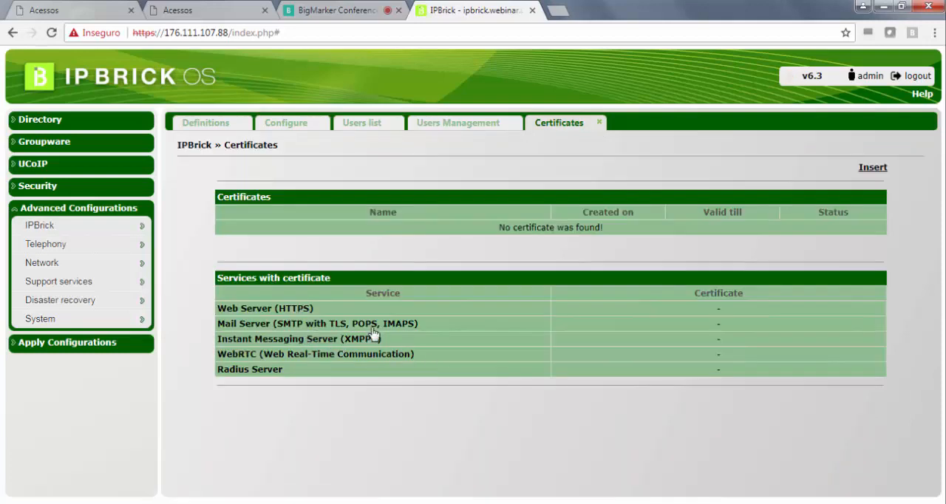
left_click_drag(428, 326, 216, 308)
left_click(255, 325)
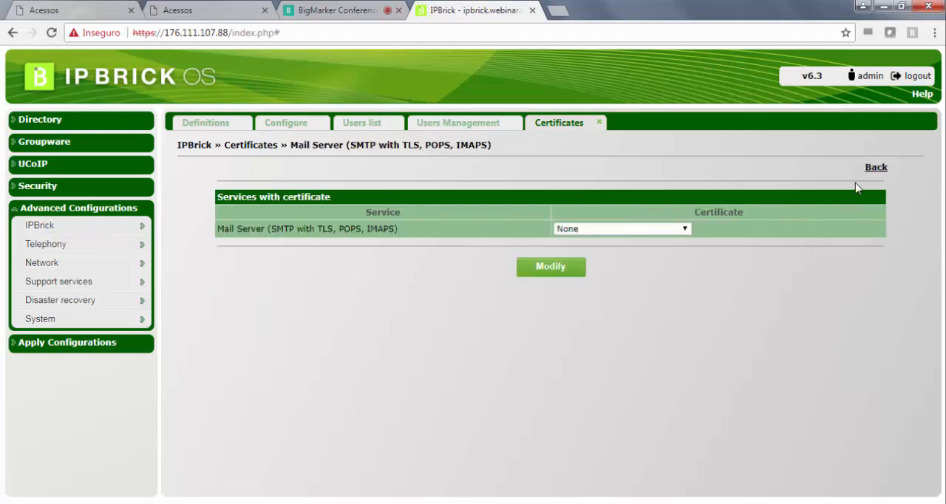
left_click(872, 169)
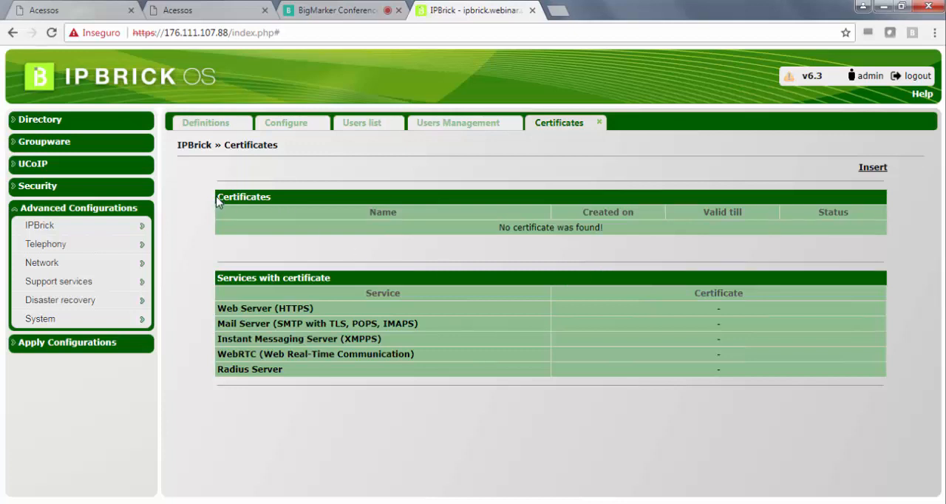
- Insert a new certificate entry named webinar
left_click_drag(217, 197, 283, 200)
mouse_move(140, 226)
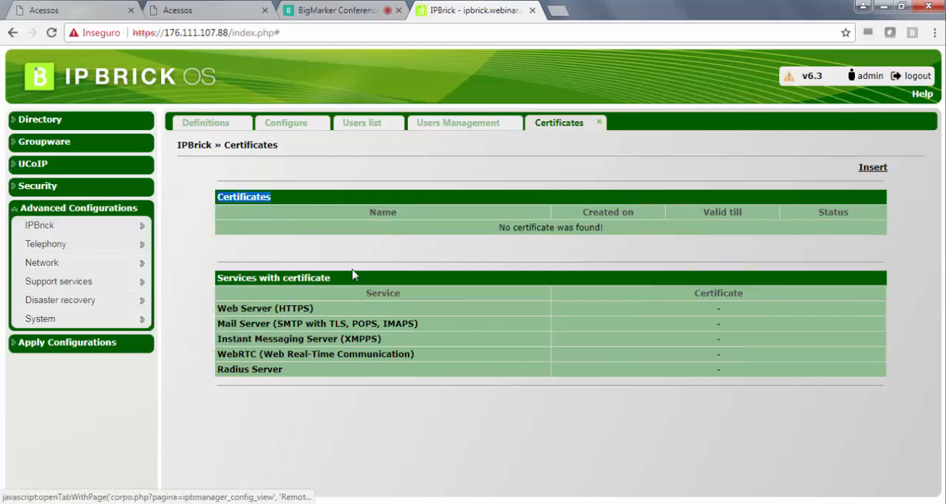
left_click(355, 250)
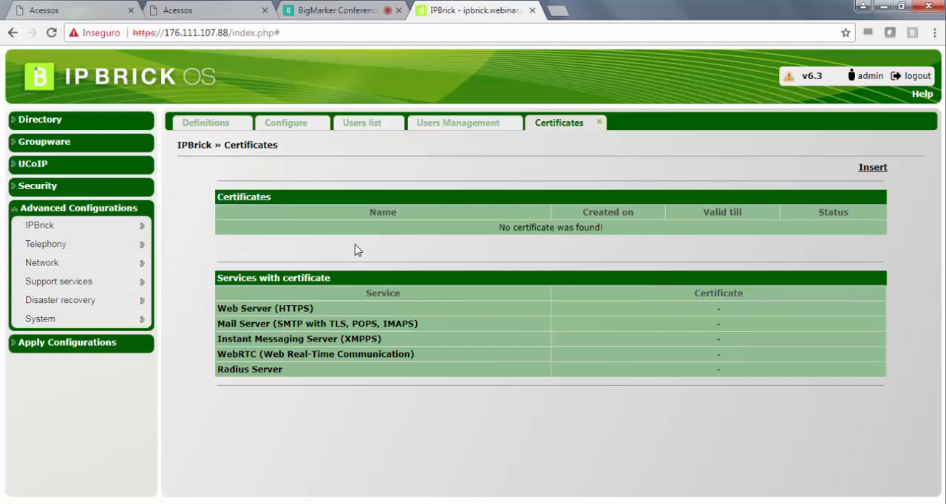
left_click(870, 170)
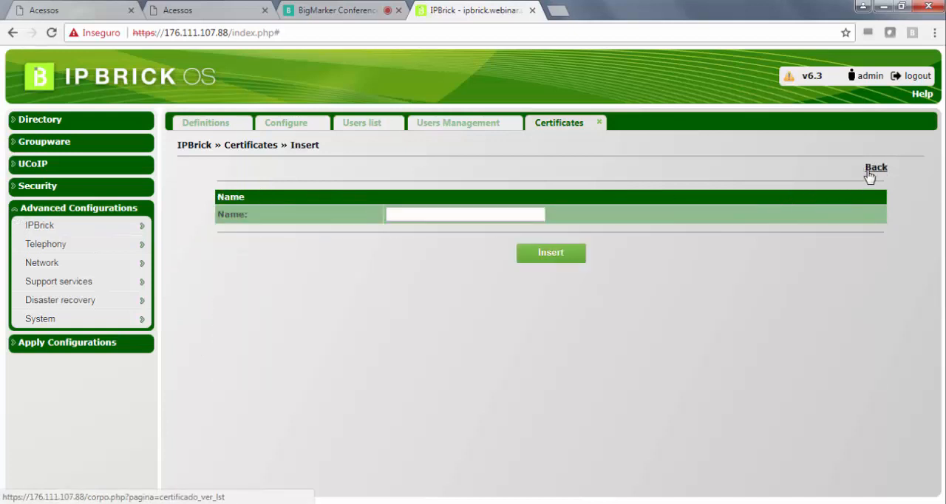
left_click(417, 214)
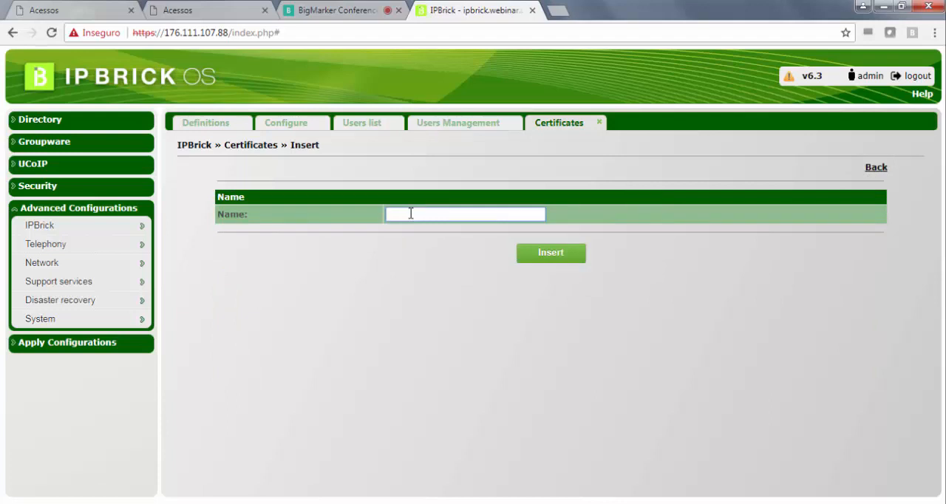
type("webinar")
left_click(542, 253)
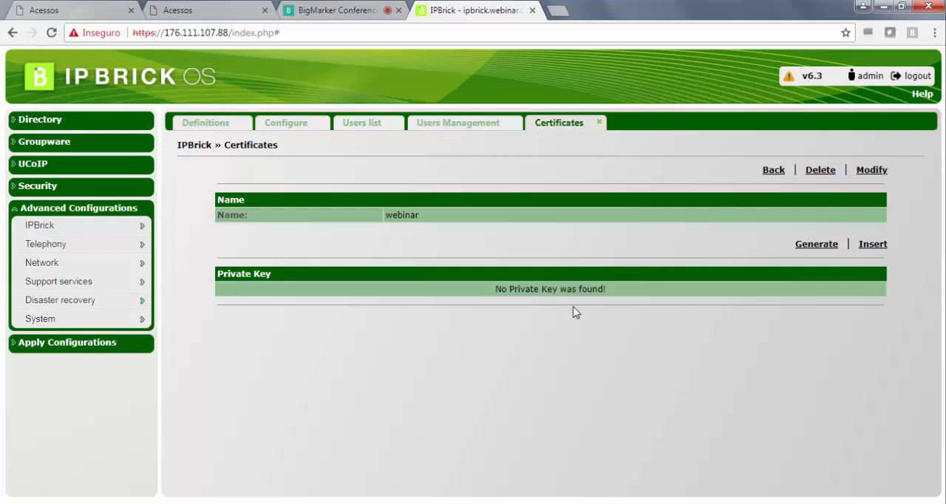
- Generate a private key for the webinar certificate and examine its certificate request section
left_click(819, 246)
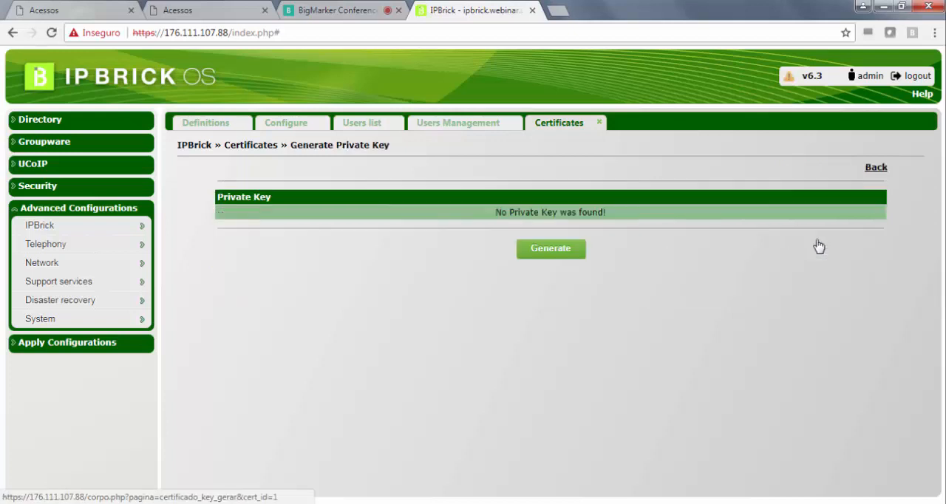
left_click(573, 254)
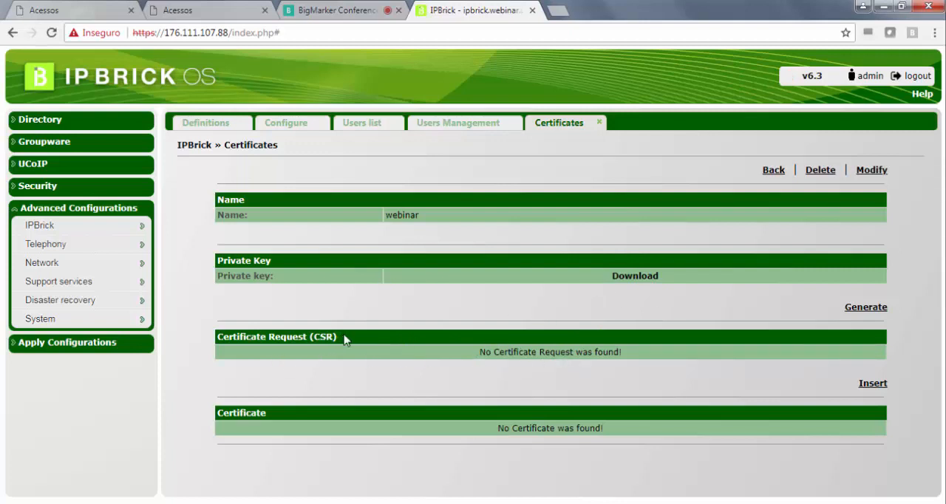
left_click_drag(344, 339, 219, 338)
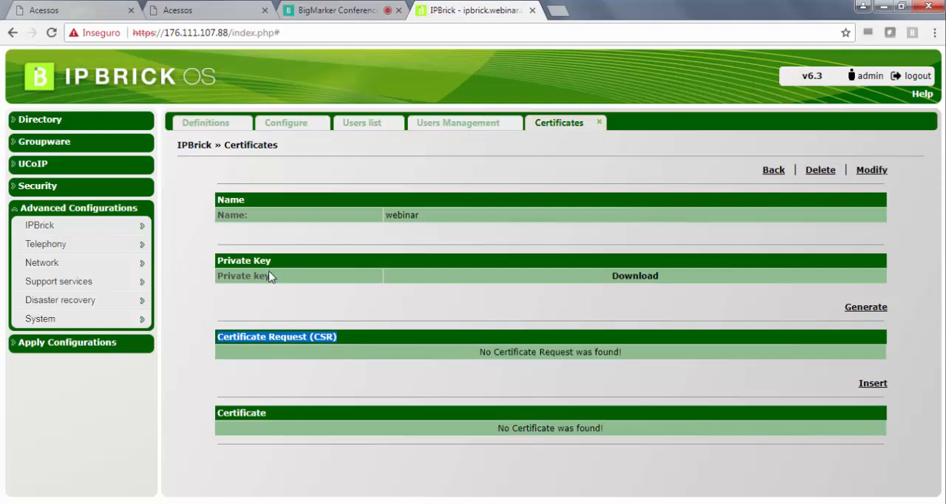
left_click(342, 355)
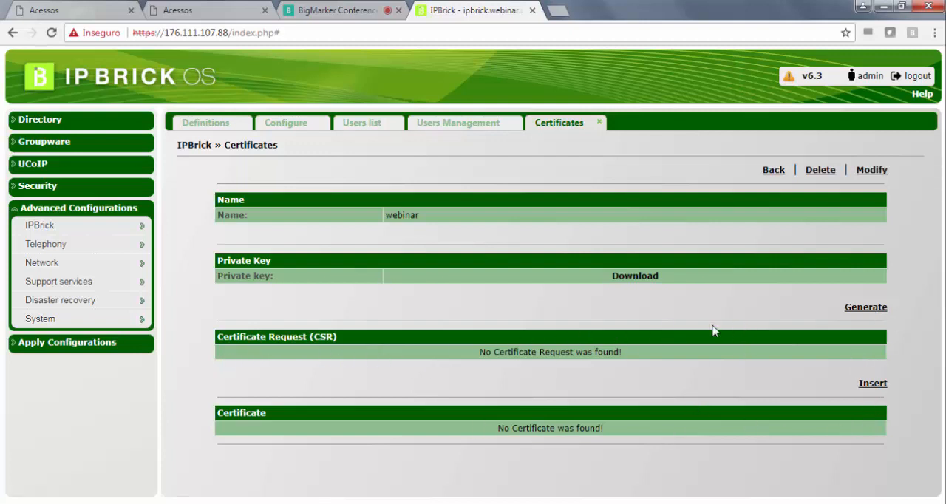
- Start a certificate request (CSR) with country code PT, state or province Portugal and city Porto
left_click(866, 308)
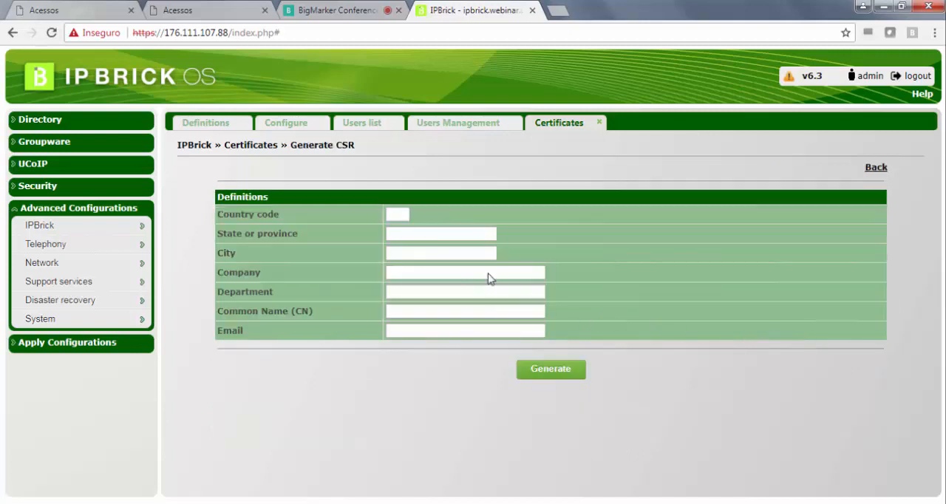
left_click(401, 214)
type("PT")
left_click(414, 235)
type("Porto")
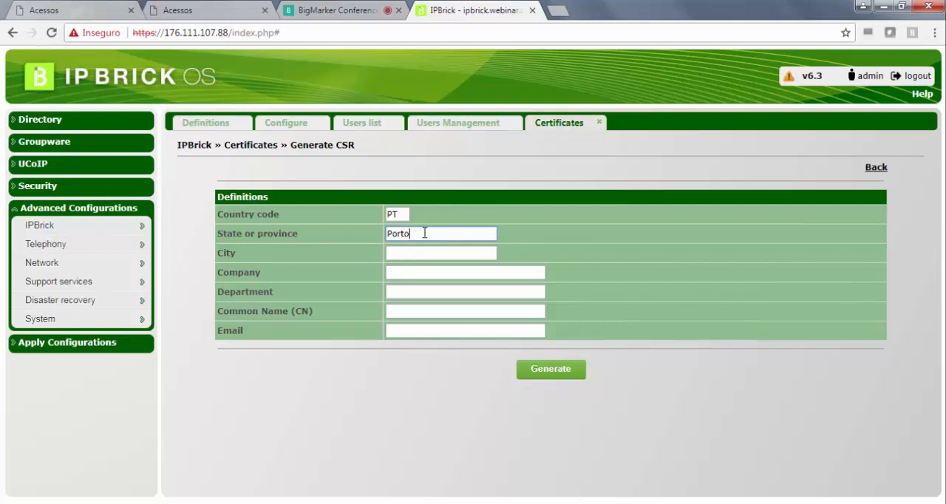
left_click_drag(424, 233, 339, 215)
type("Portugal")
left_click(420, 252)
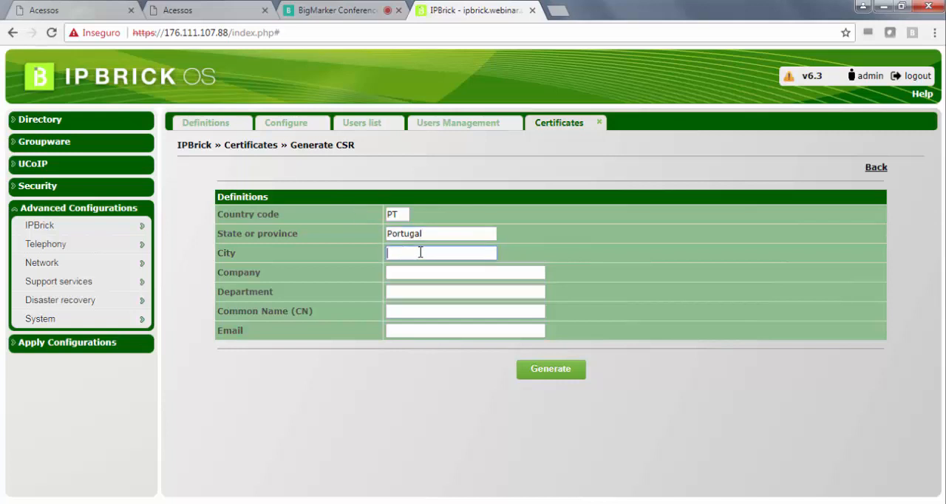
type("Porto")
- Set the request's company to webinar, department to suporte and common name to *.ucoip.net
left_click(428, 273)
type("webinar")
left_click(418, 292)
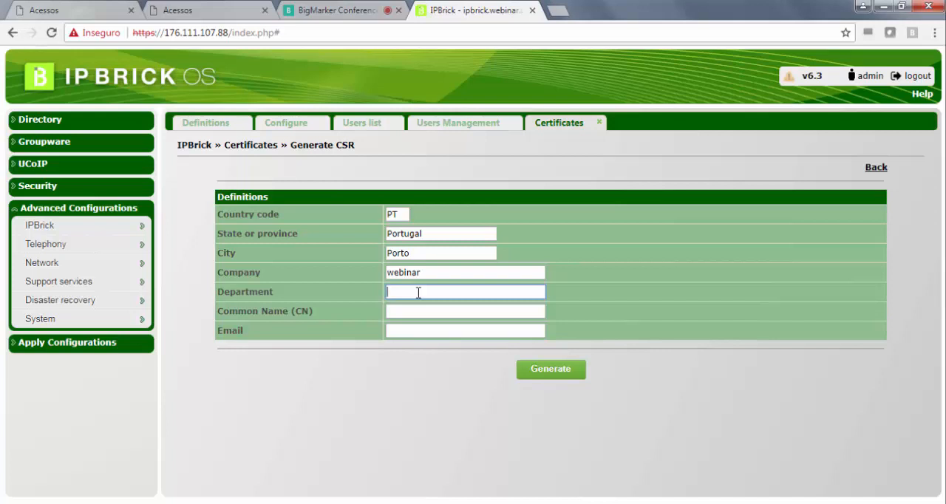
type("suporte")
left_click(428, 311)
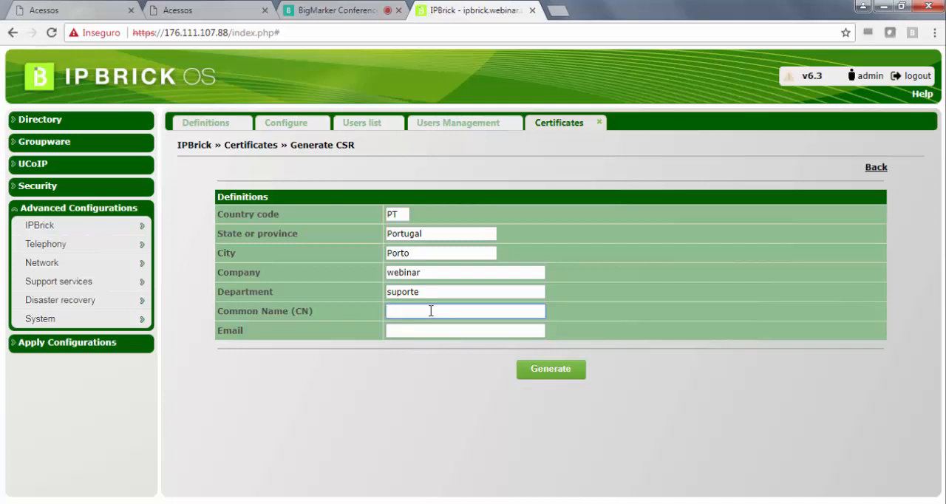
type("*")
type("ip.net")
- Fill in the contact's e-mail address and generate the certificate request
left_click(418, 333)
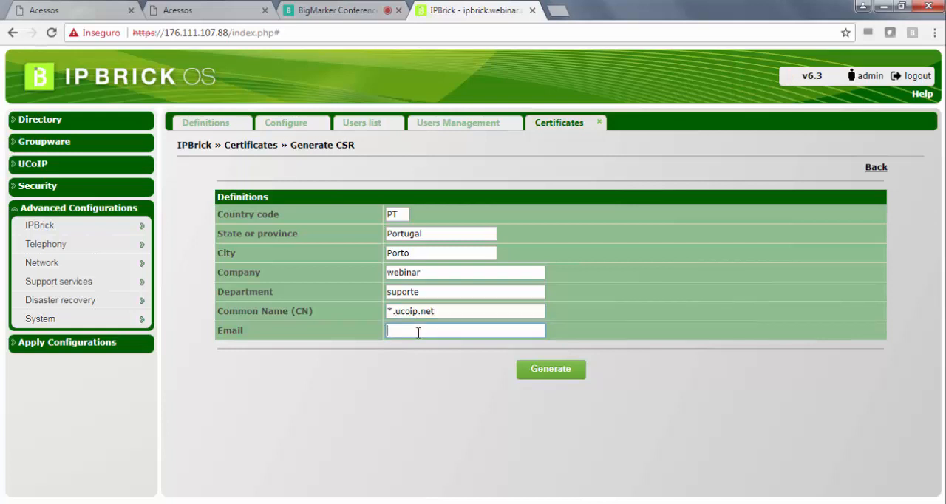
type("admin")
type("istra")
key("BackSpace")
key("BackSpace")
key("BackSpace")
key("BackSpace")
key("BackSpace")
key("BackSpace")
key("BackSpace")
key("BackSpace")
key("BackSpace")
left_click(554, 376)
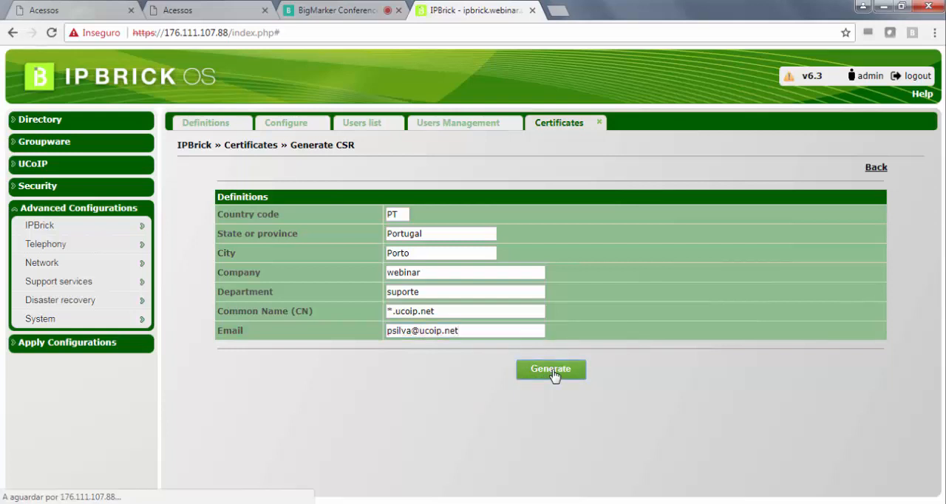
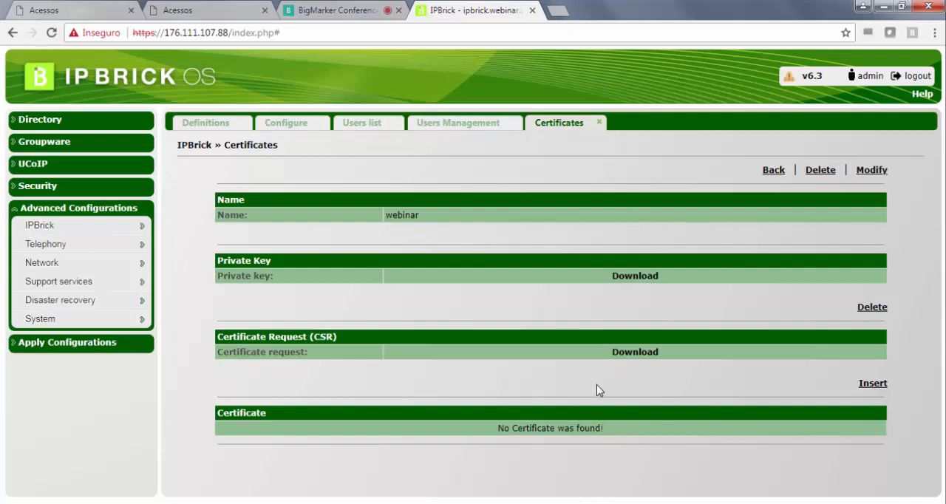
- Search the web for "wiki ipbrick" in a new browser tab and open the IPBRICK wiki
key("ctrl+t")
type("w")
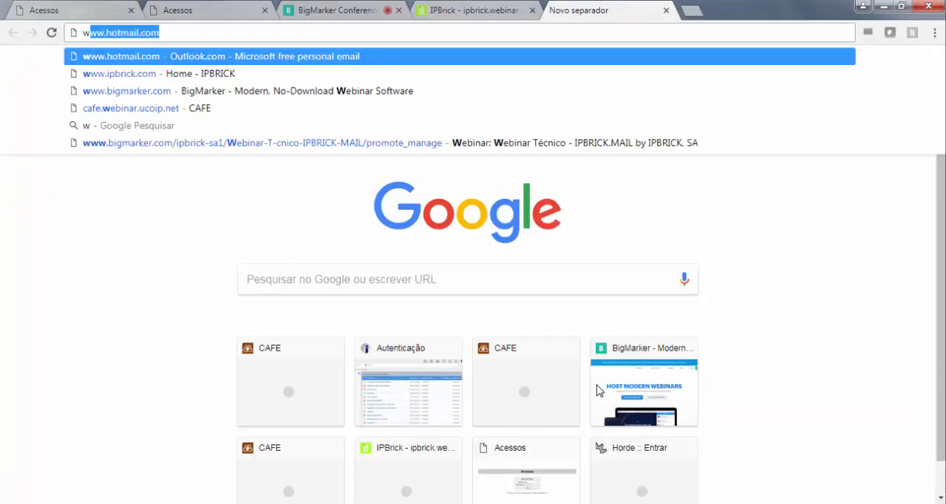
type("iki ")
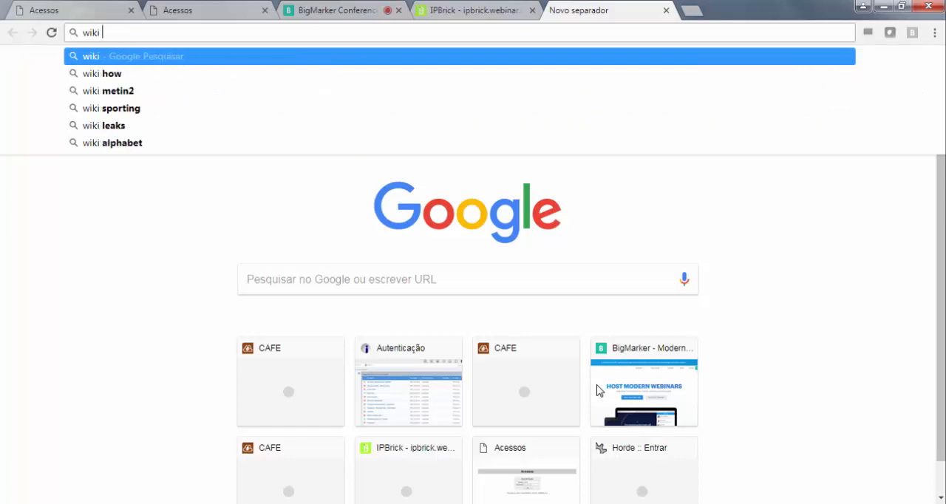
type("ipbrick")
key("Return")
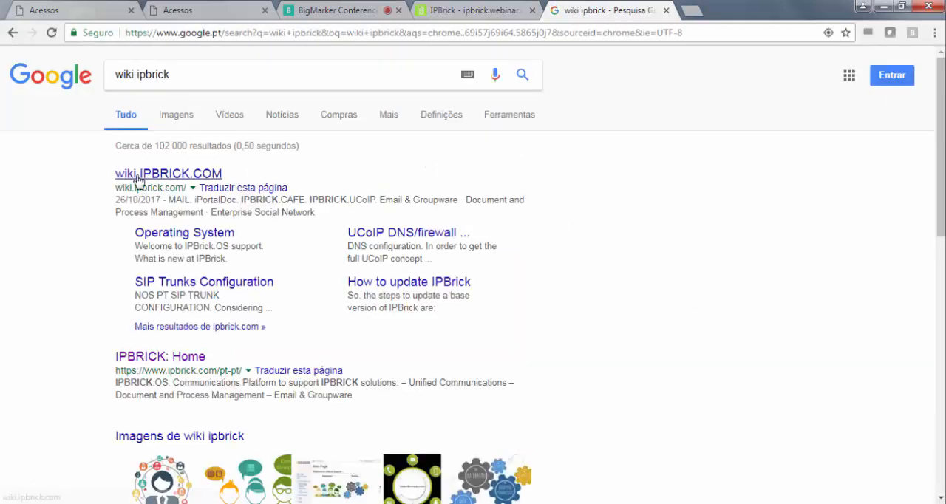
left_click(140, 177)
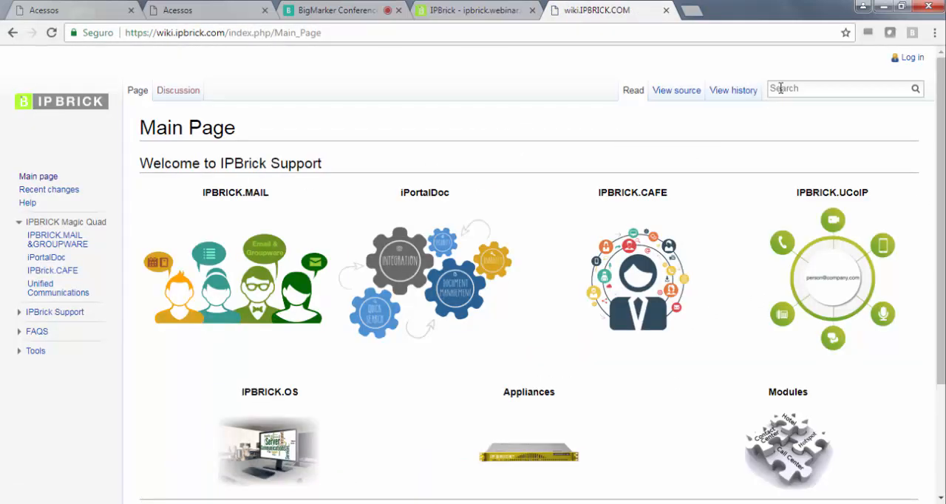
- Search the wiki for "ssl" and read through the guide on buying and configuring a SSL certificate at IPBrick 6.1
left_click(779, 88)
type("ssl")
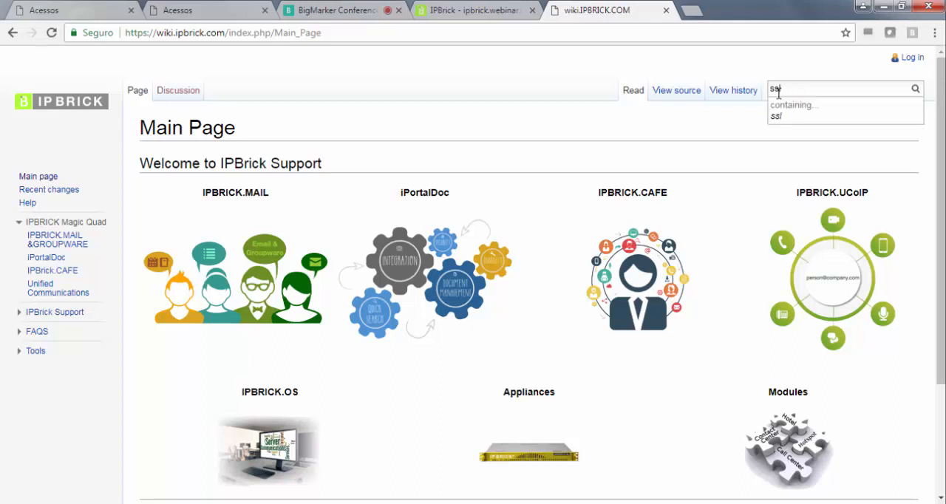
left_click(777, 117)
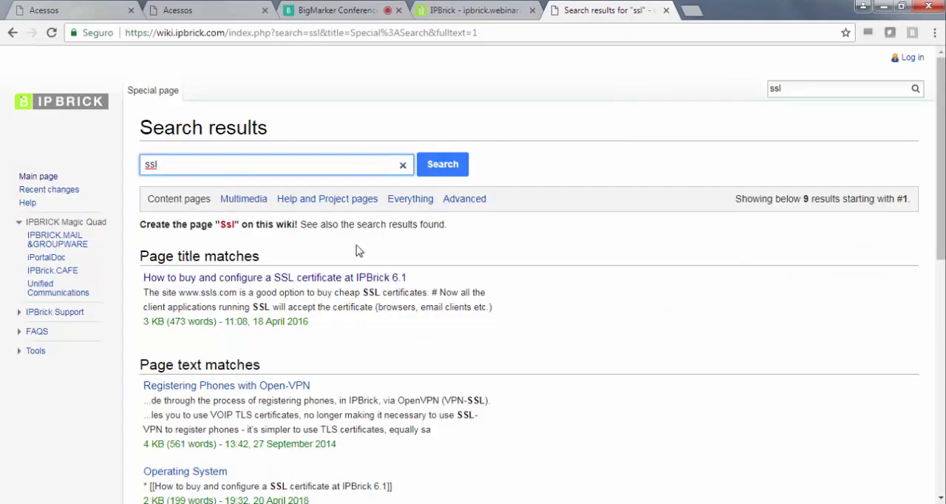
left_click(283, 280)
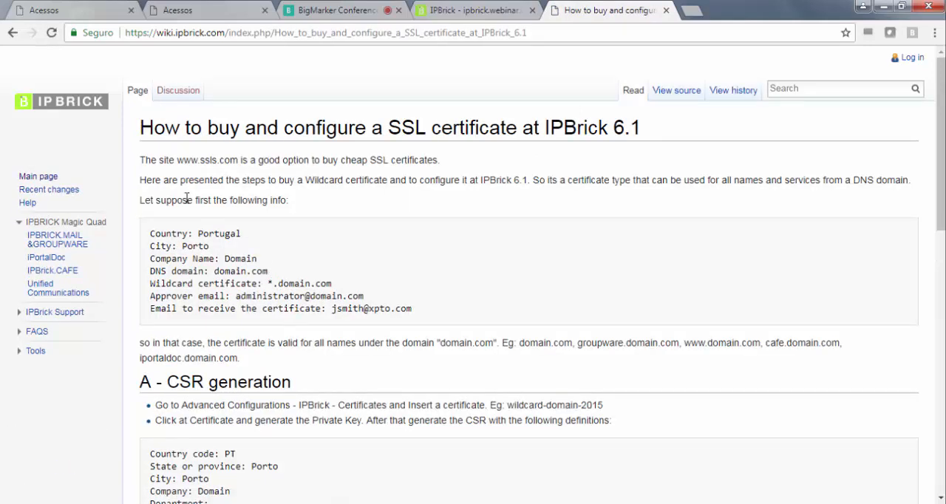
scroll(268, 199, "down", 5)
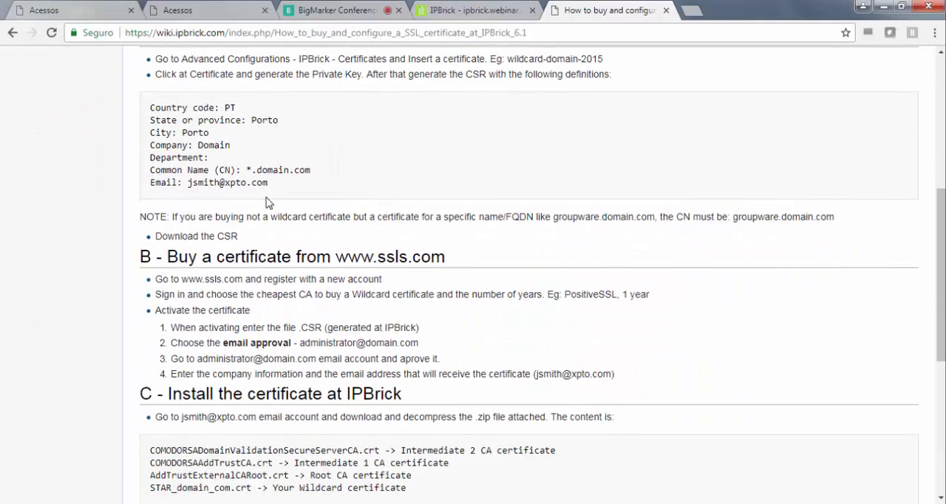
scroll(268, 200, "down", 5)
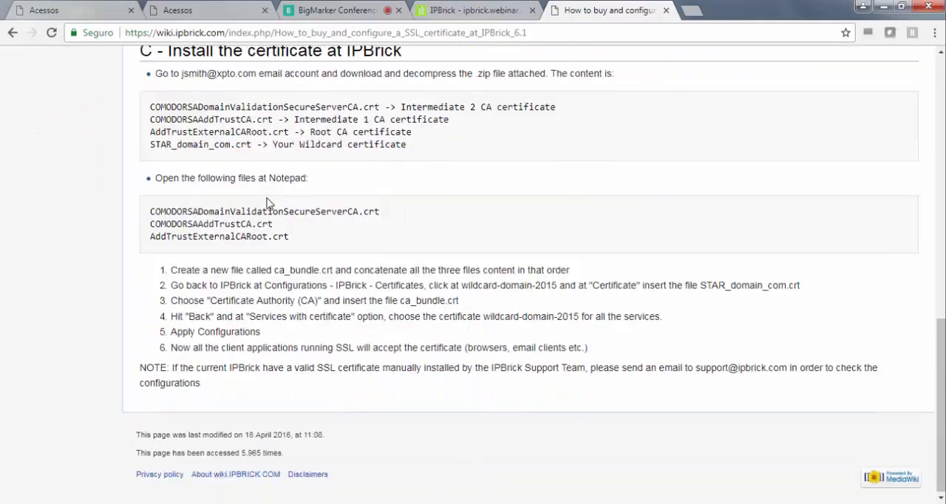
scroll(276, 229, "up", 10)
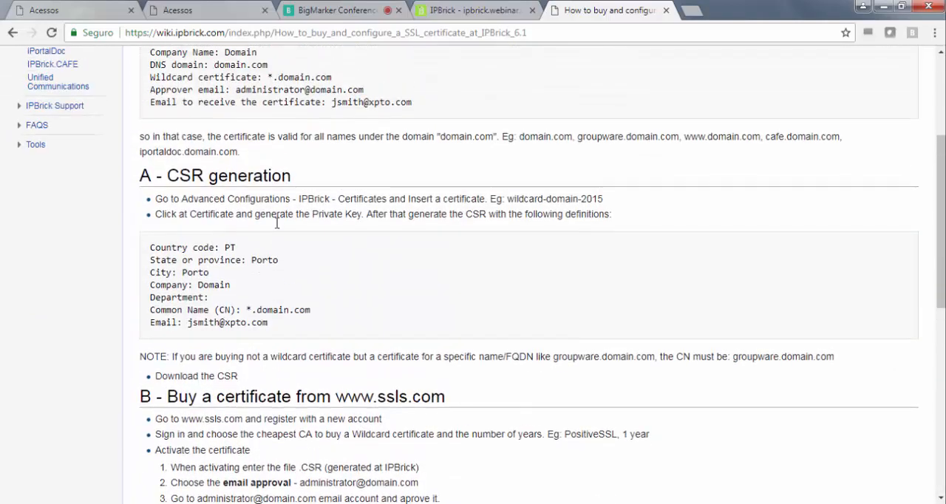
- Return to the IPBrick certificates overview and check which certificates can be assigned to the Mail Server service, leaving the assignment unmodified
left_click(494, 12)
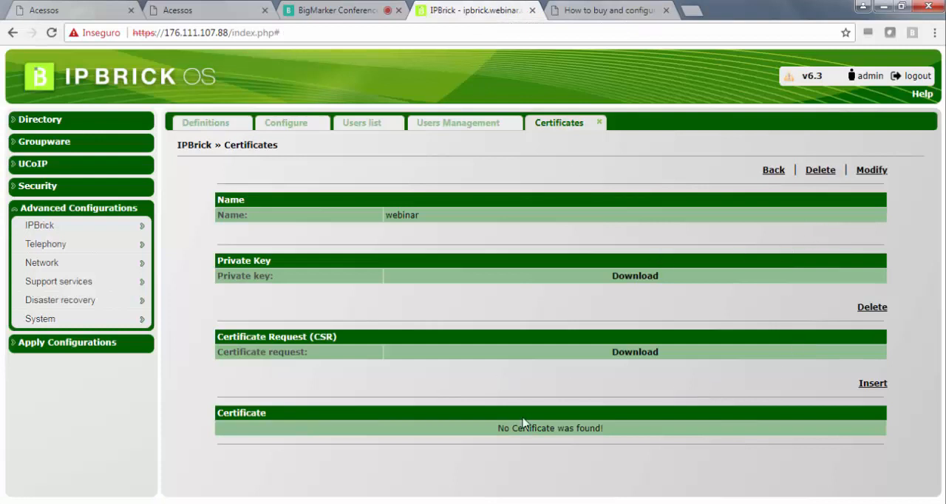
left_click(770, 171)
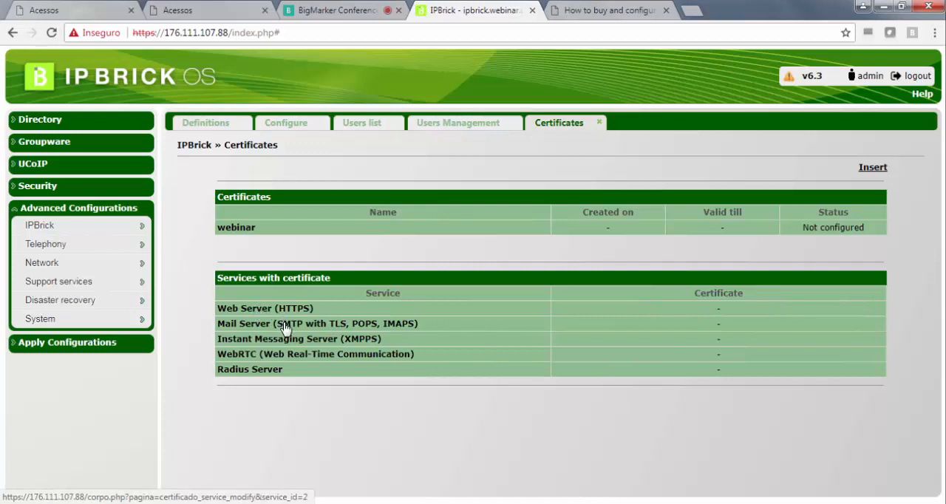
left_click(394, 323)
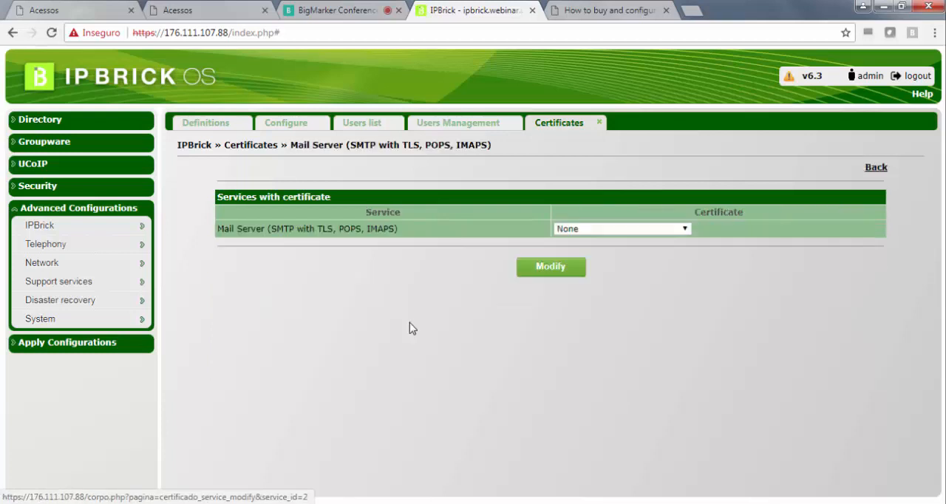
left_click(642, 229)
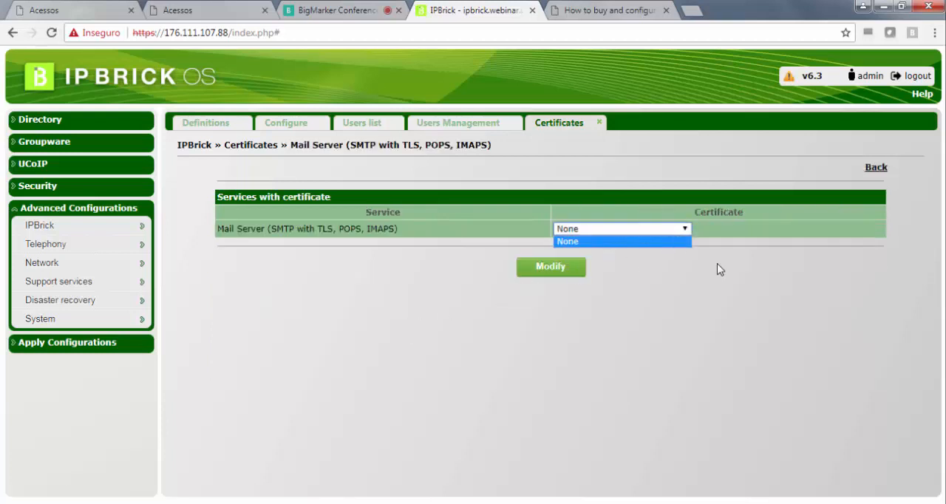
left_click(715, 264)
left_click(637, 231)
left_click(717, 301)
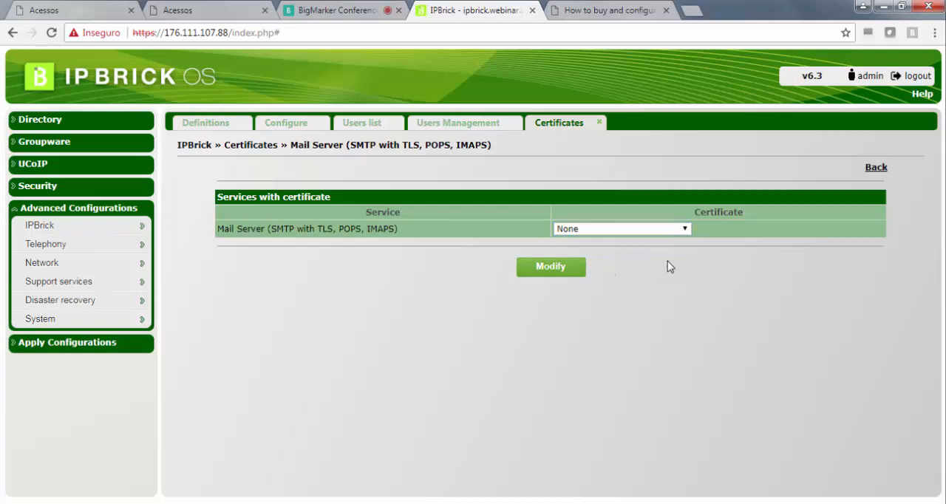
left_click(872, 170)
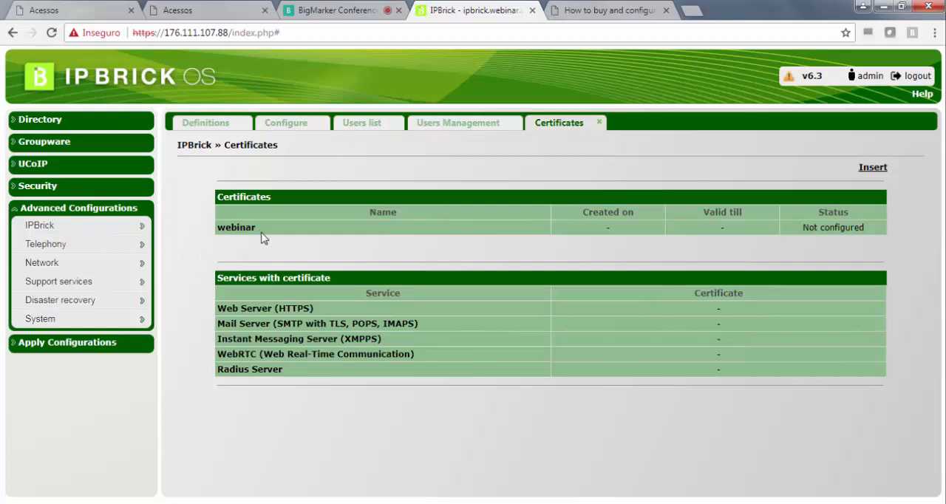
- Open the Default email client network in the e-mail server's client auto-configuration
left_click(92, 145)
mouse_move(94, 160)
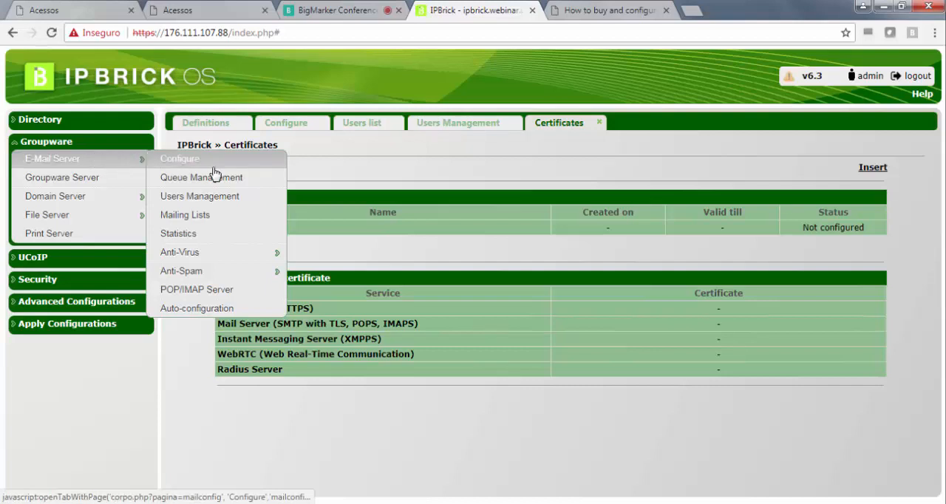
left_click(202, 309)
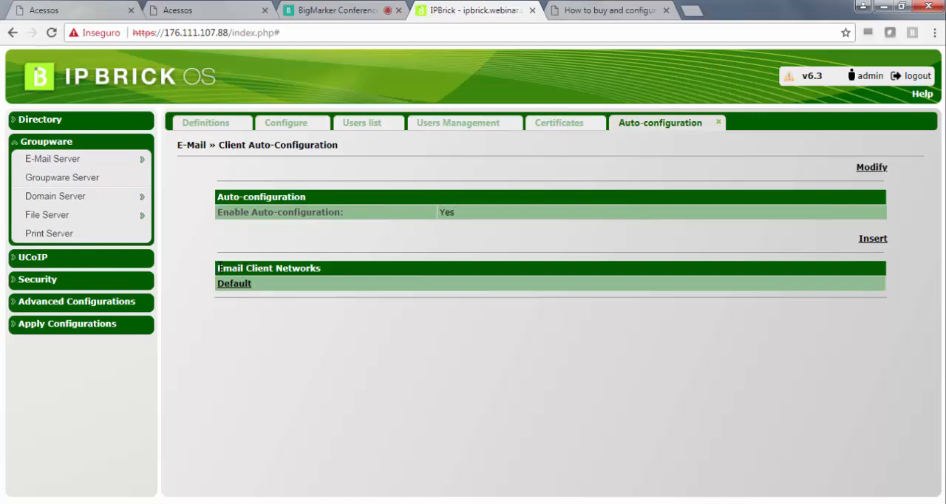
left_click_drag(265, 272, 320, 276)
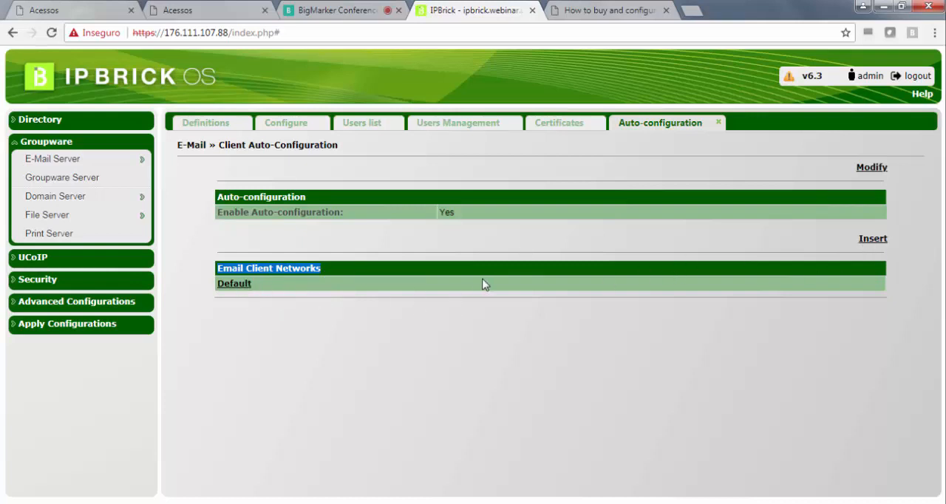
left_click(235, 285)
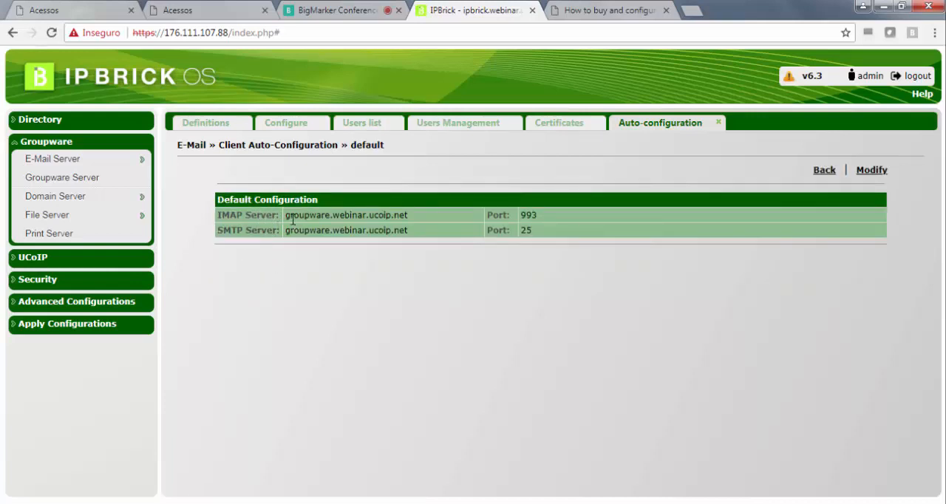
- Review the Default configuration's IMAP and SMTP servers and their ports, and return to the auto-configuration overview
left_click_drag(220, 215, 409, 215)
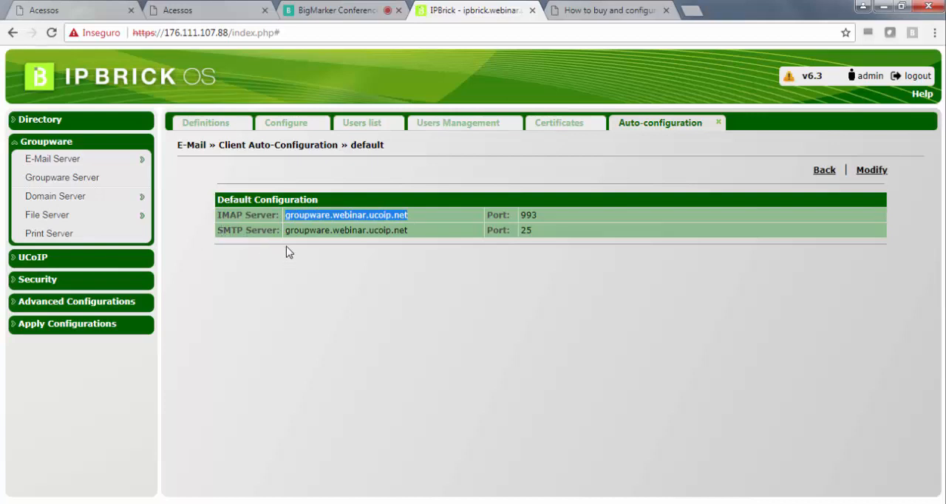
left_click_drag(287, 233, 399, 234)
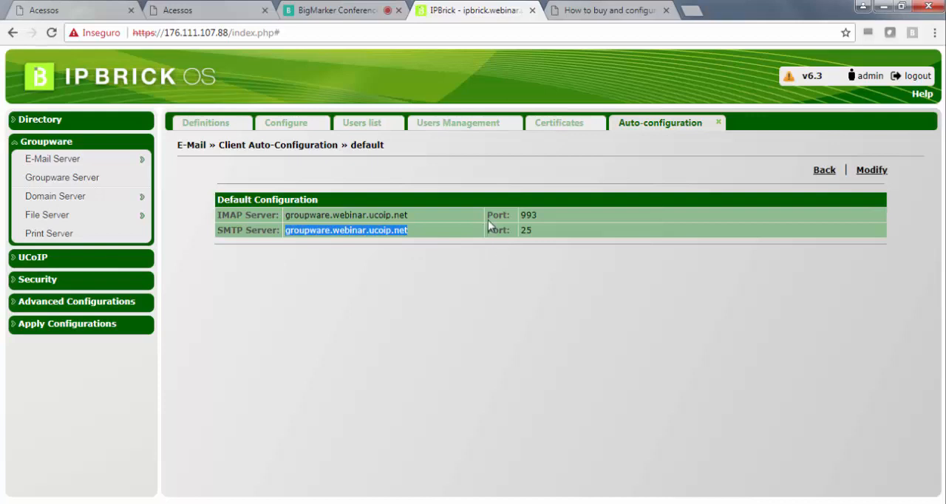
left_click_drag(538, 215, 520, 215)
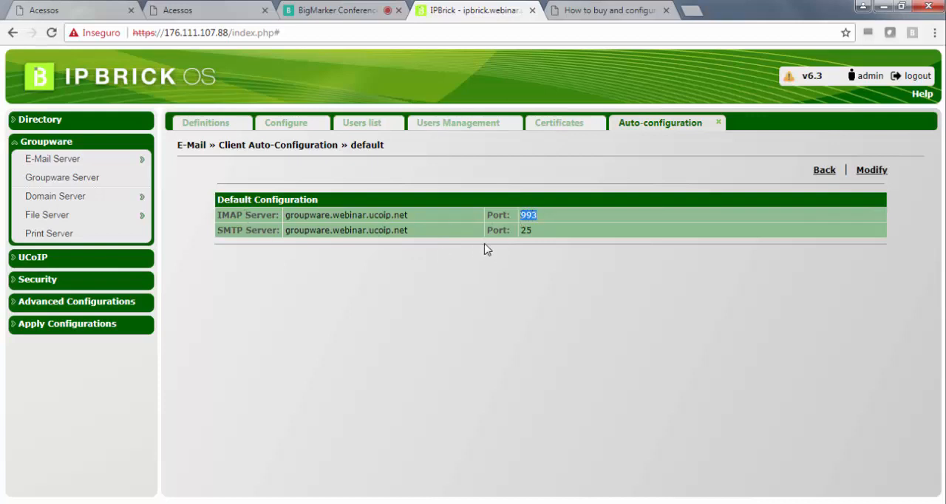
left_click_drag(540, 233, 520, 235)
left_click_drag(233, 231, 258, 231)
left_click(330, 263)
left_click(823, 170)
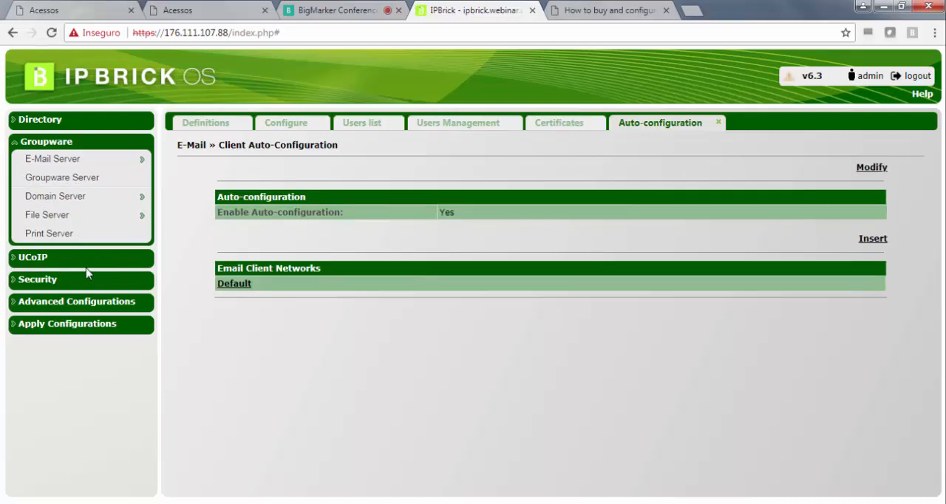
- Open the system services list and check the state and start mode of the E-mail and POP/IMAP services
left_click(78, 306)
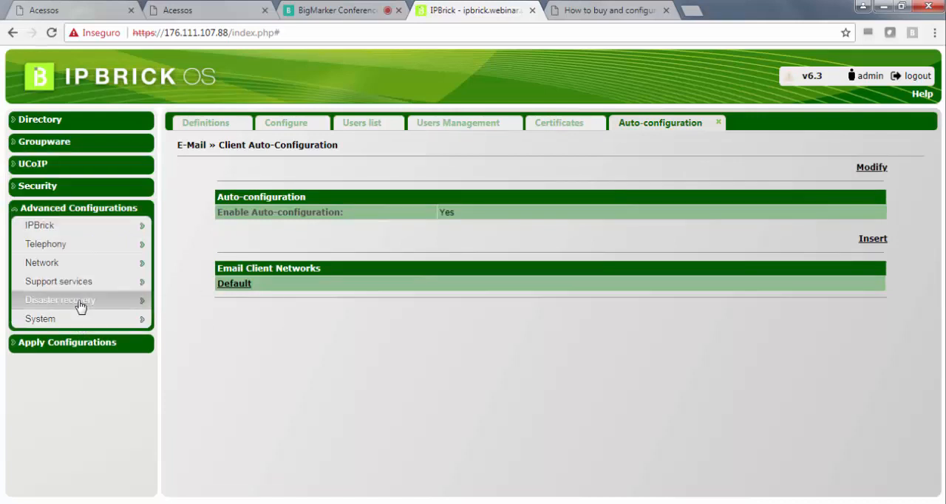
mouse_move(80, 305)
mouse_move(76, 321)
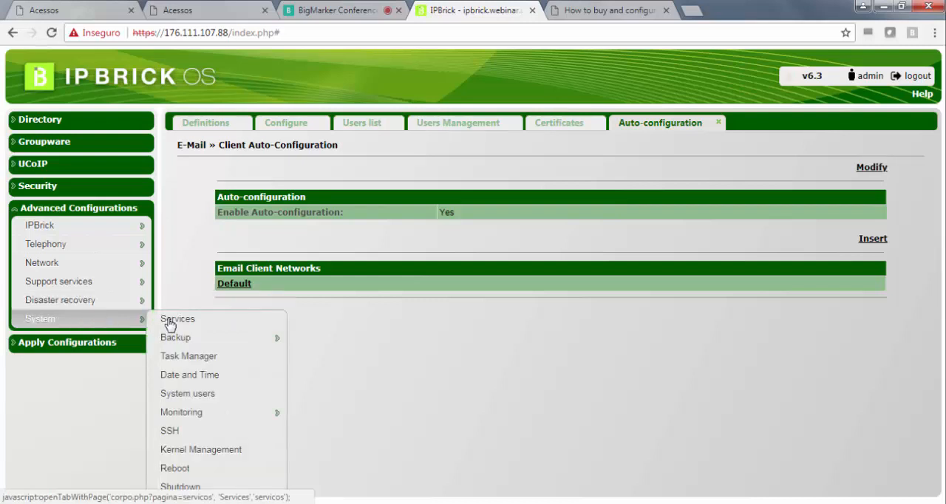
left_click(183, 326)
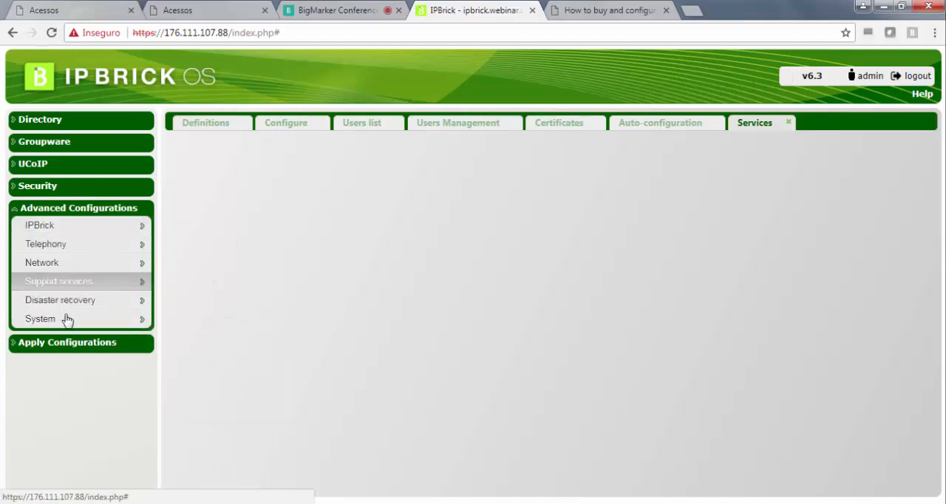
mouse_move(66, 319)
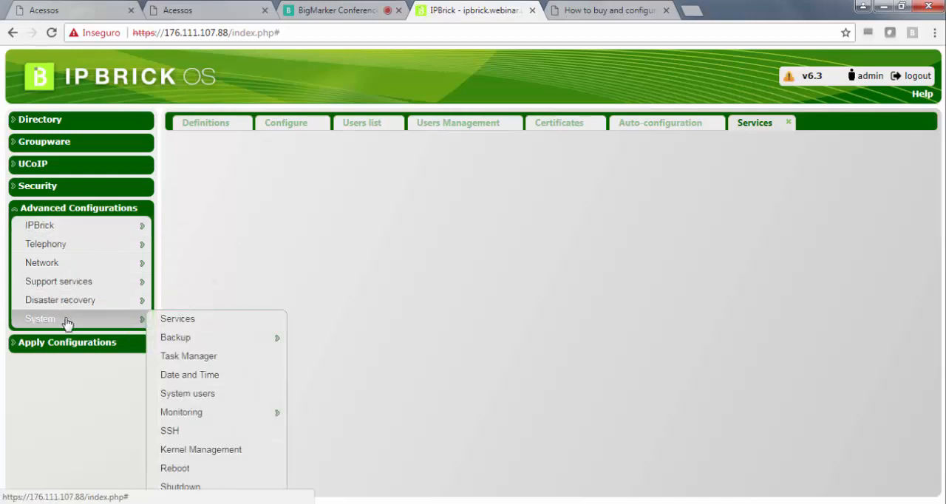
left_click(211, 322)
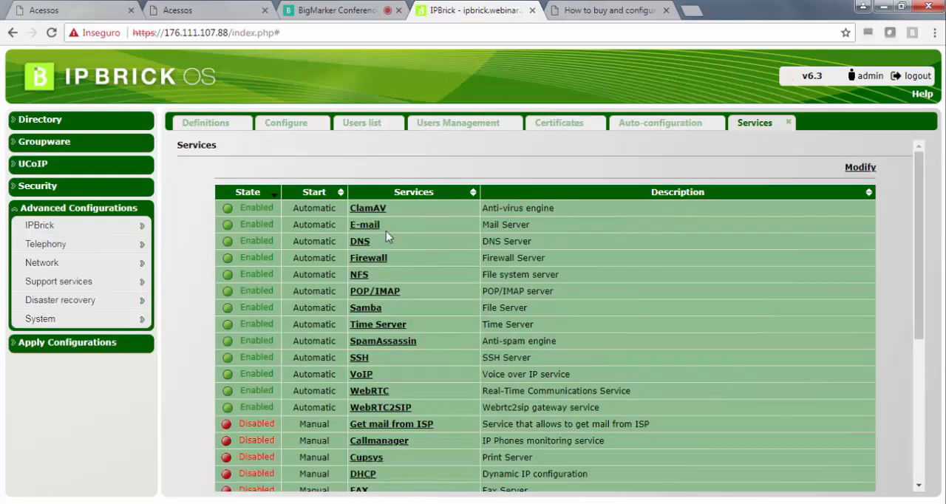
triple_click(507, 221)
left_click_drag(484, 222, 405, 231)
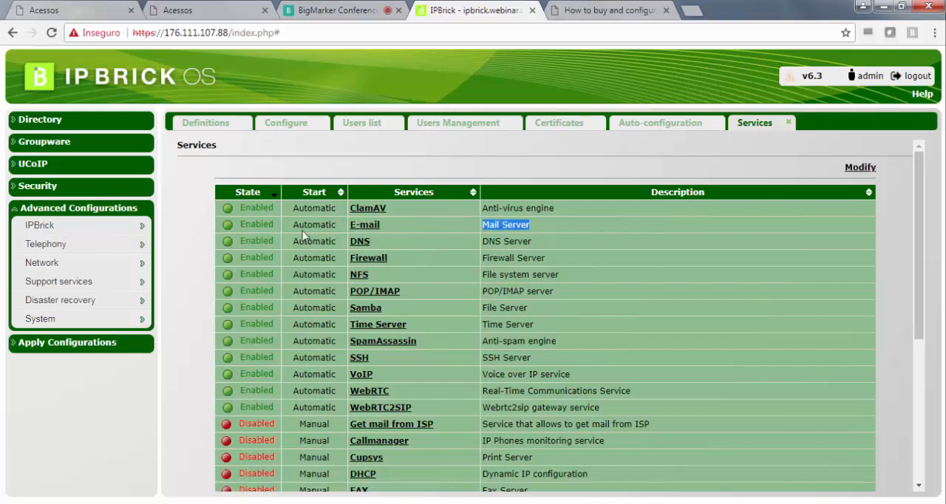
left_click_drag(299, 225, 339, 225)
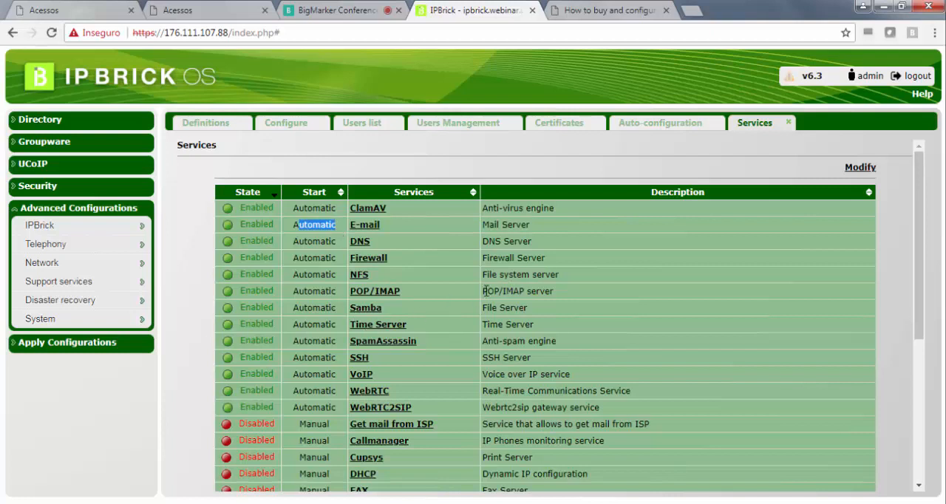
left_click_drag(407, 292, 345, 288)
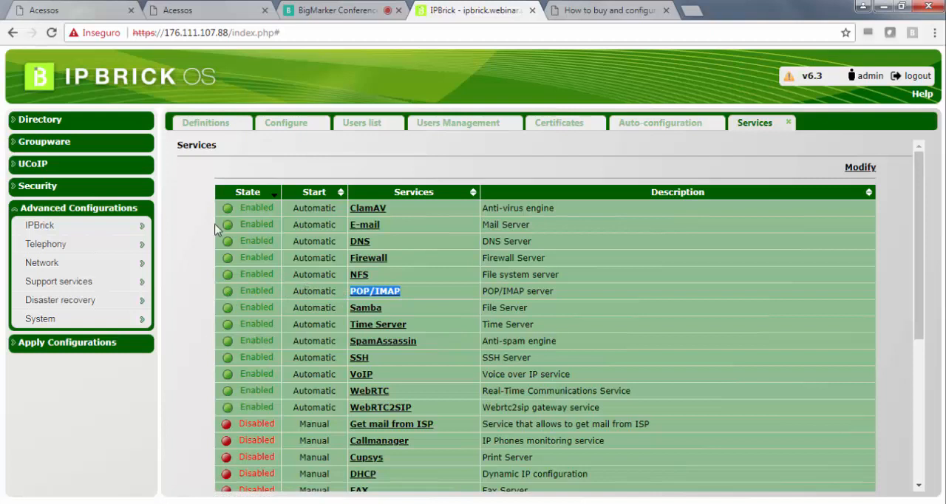
- Open the firewall's list of services available from the Internet
left_click(55, 188)
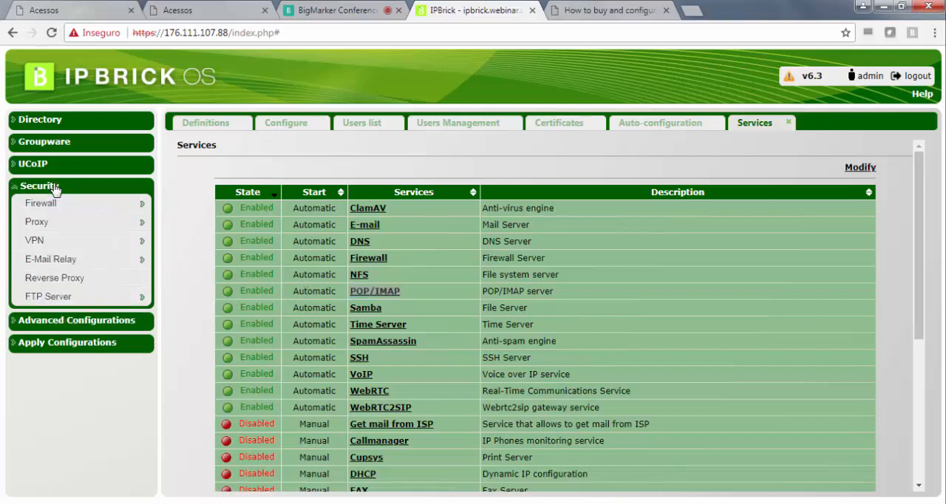
mouse_move(32, 205)
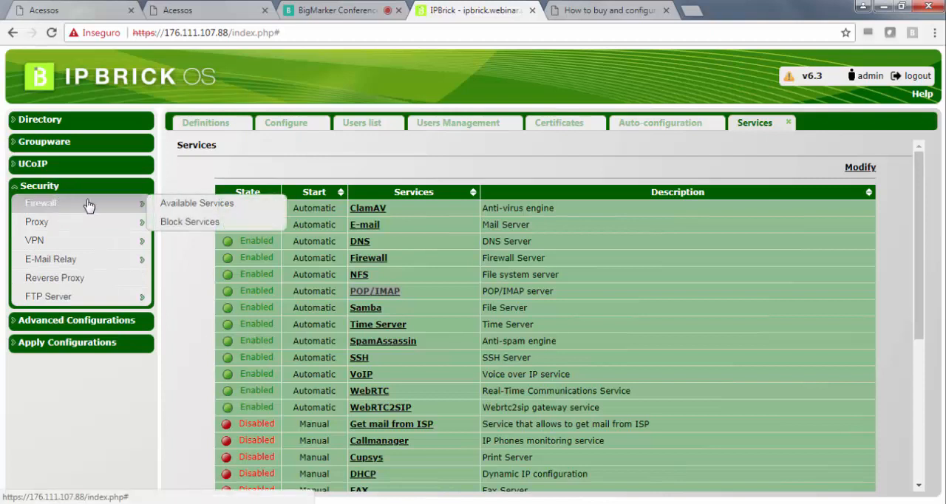
left_click(168, 206)
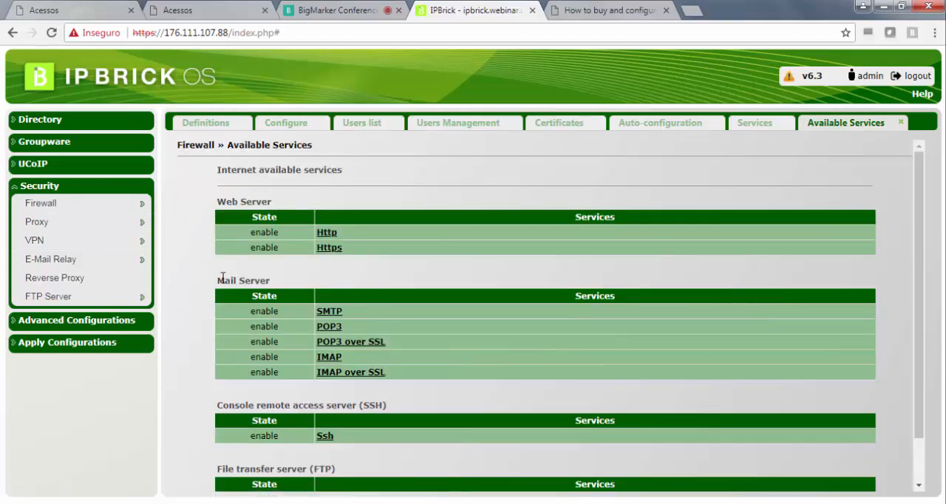
- Review the Mail Server services available from the Internet, from SMTP through IMAP over SSL
left_click_drag(217, 280, 252, 280)
left_click_drag(353, 309, 315, 311)
left_click_drag(392, 378, 322, 367)
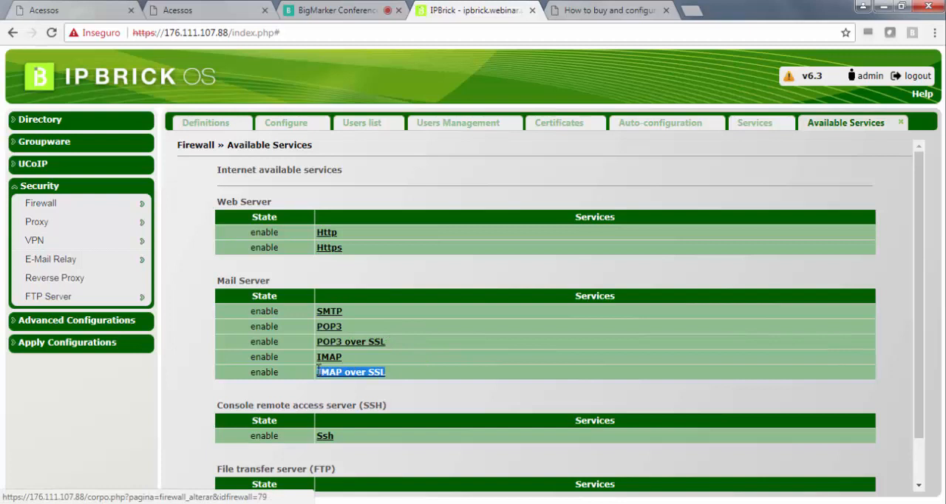
left_click(375, 211)
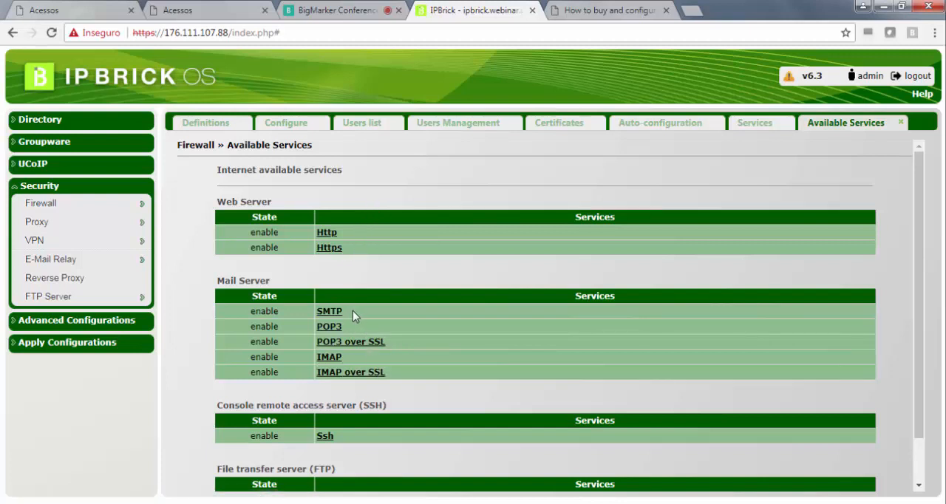
left_click_drag(353, 312, 311, 311)
left_click_drag(398, 379, 316, 382)
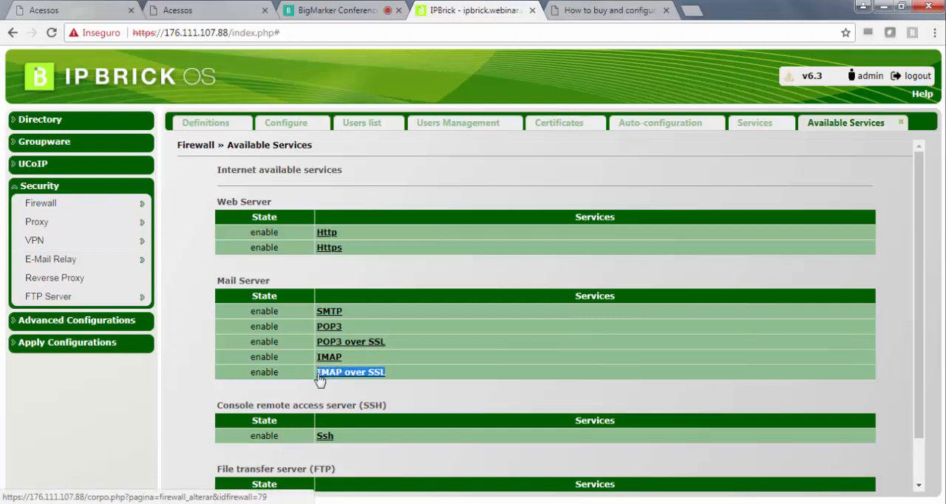
- Expand the UCoIP and Groupware sections of the server configuration to show their entries
left_click(107, 166)
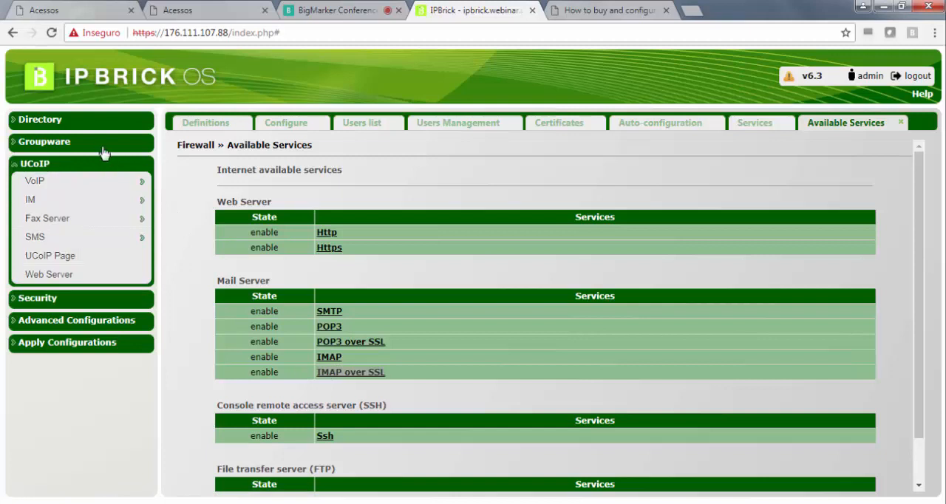
left_click(105, 146)
mouse_move(111, 159)
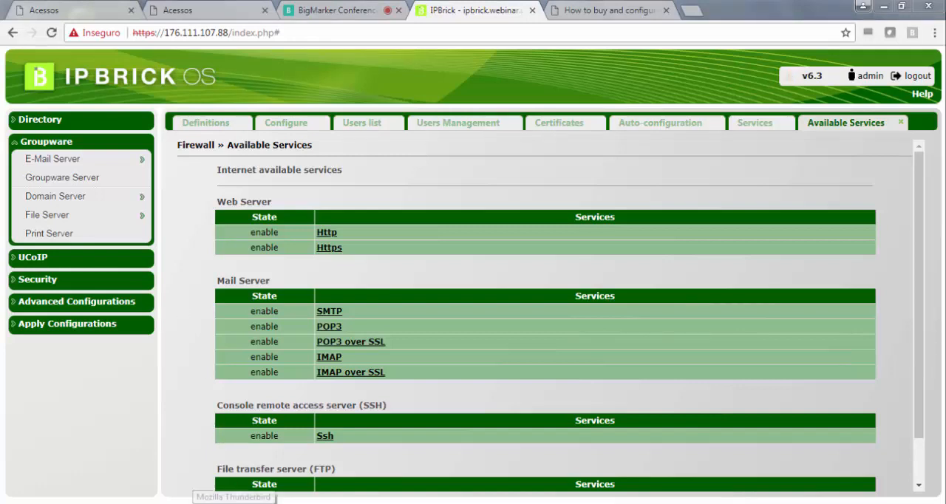
- Switch to Mozilla Thunderbird and start adding a new mail account from the existing account's settings
left_click(234, 503)
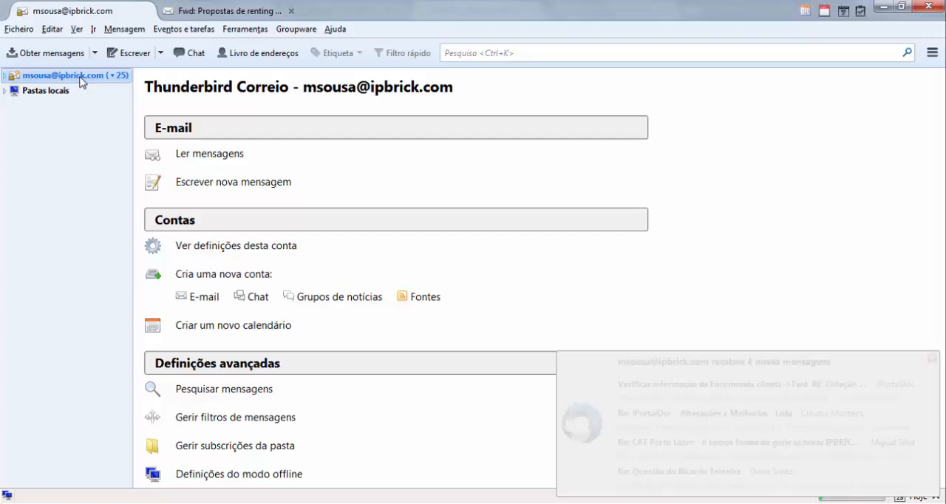
right_click(81, 81)
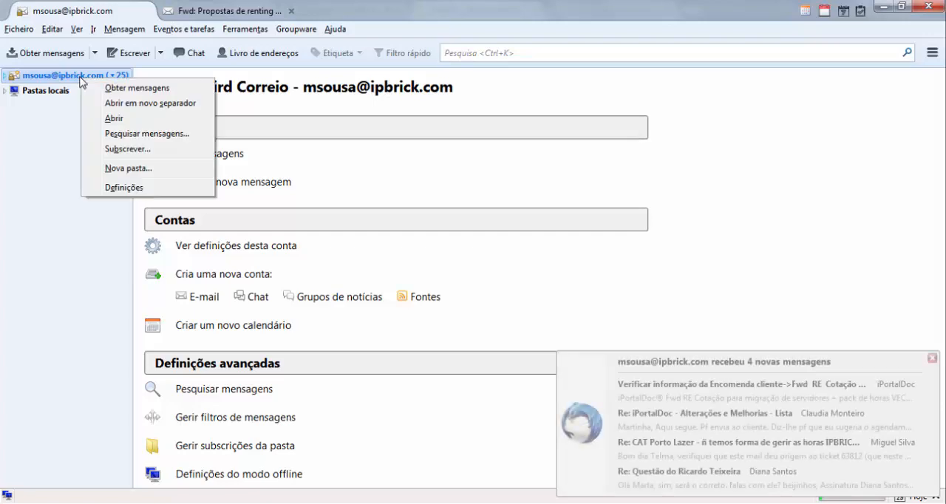
left_click(127, 189)
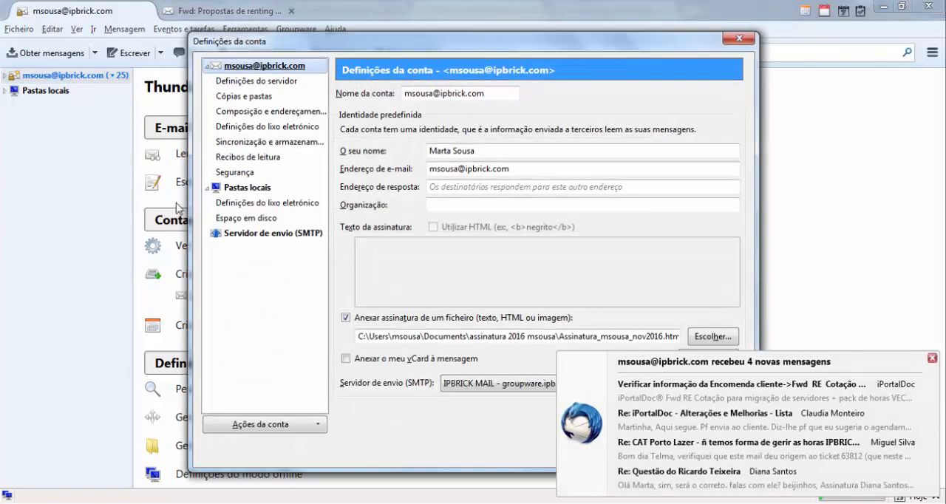
left_click(302, 432)
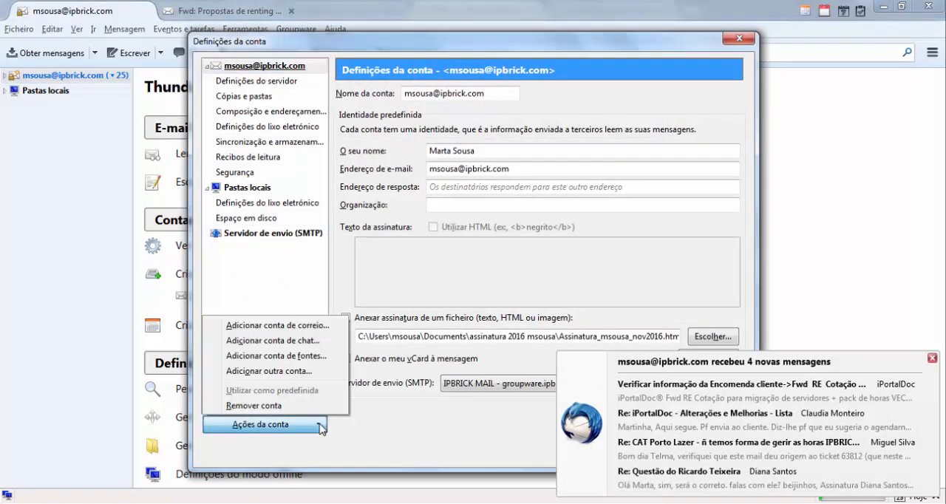
left_click(931, 358)
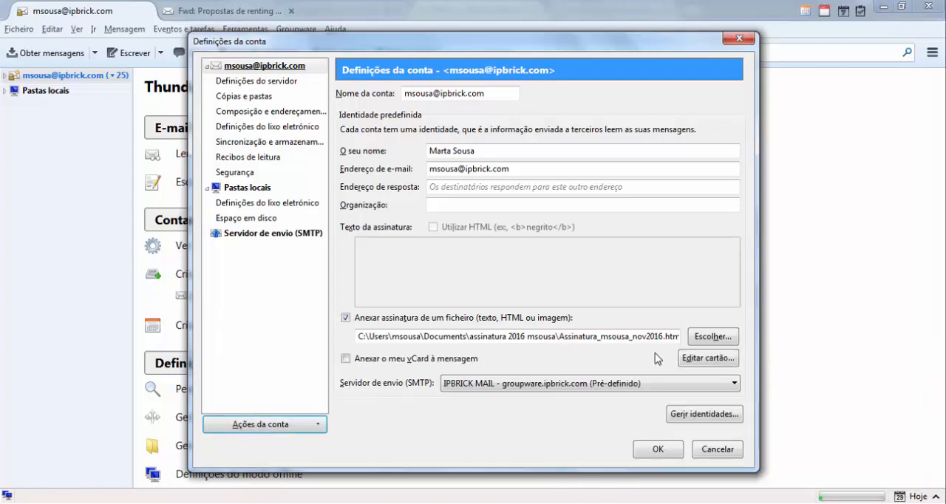
left_click(316, 432)
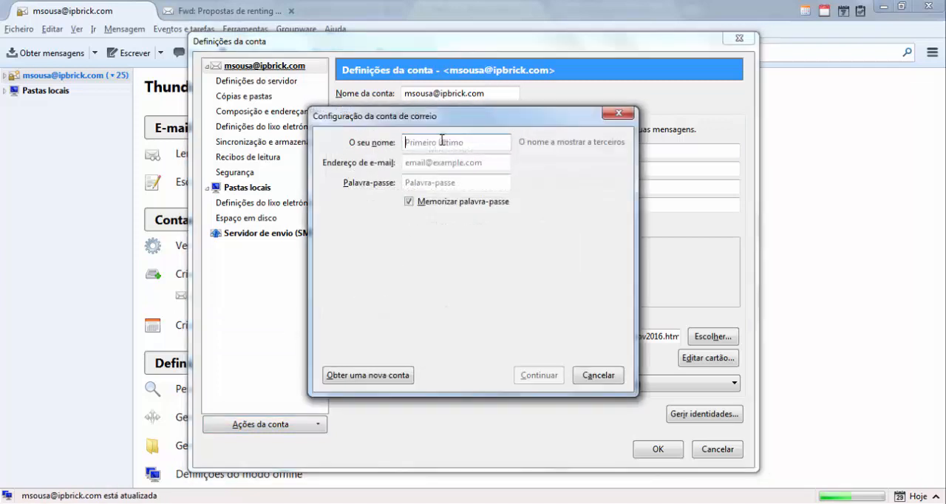
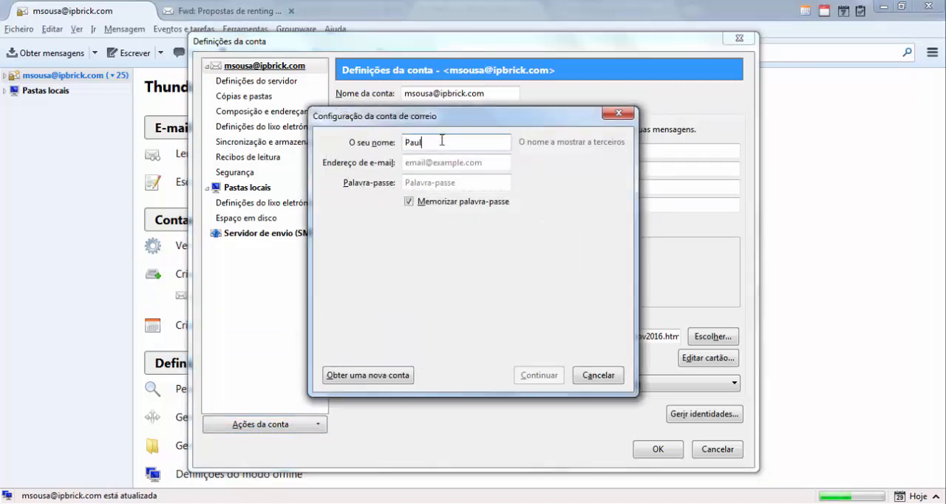
- Enter the account holder's full name and webinar-domain e-mail address for the new mail account
left_click(436, 162)
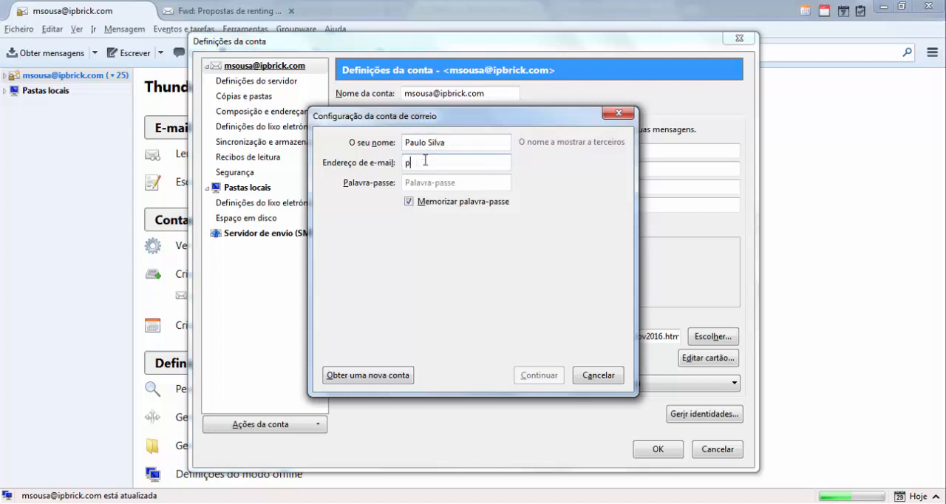
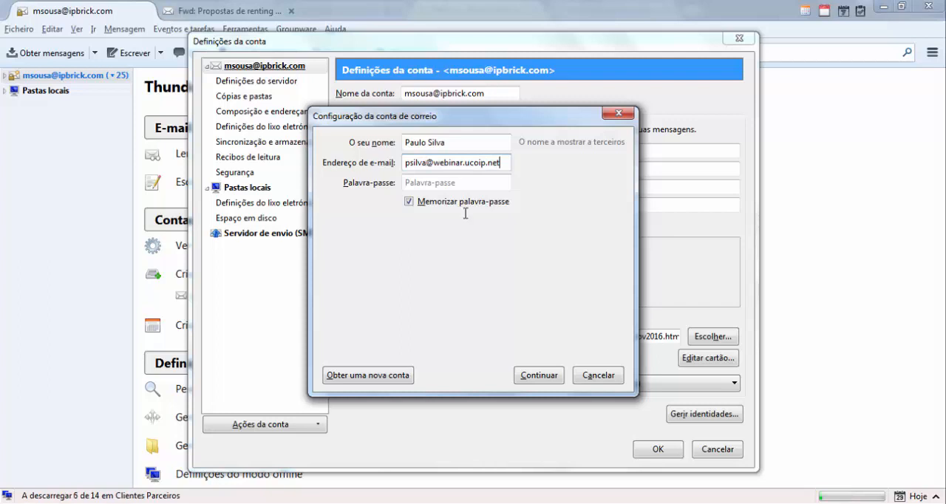
- Enter the new mail account's password and continue to the automatic server configuration lookup
left_click(436, 182)
type("••")
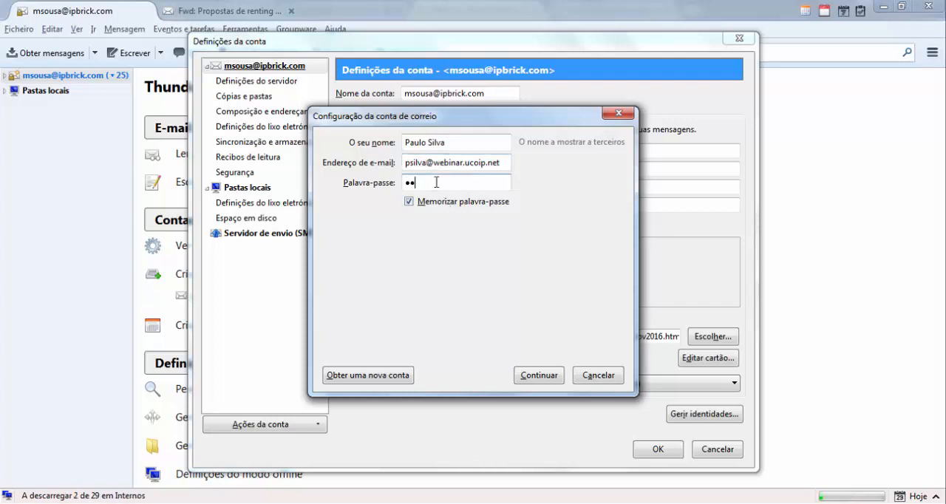
type("•••••••")
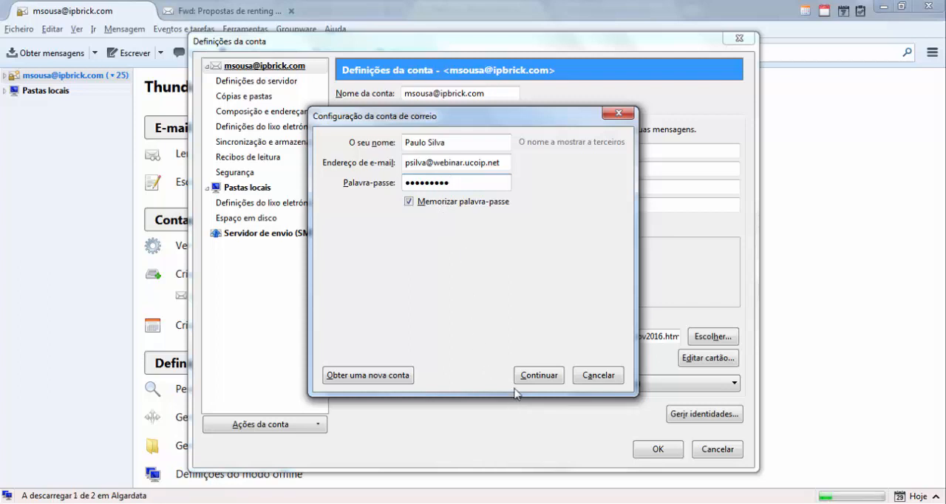
left_click(535, 375)
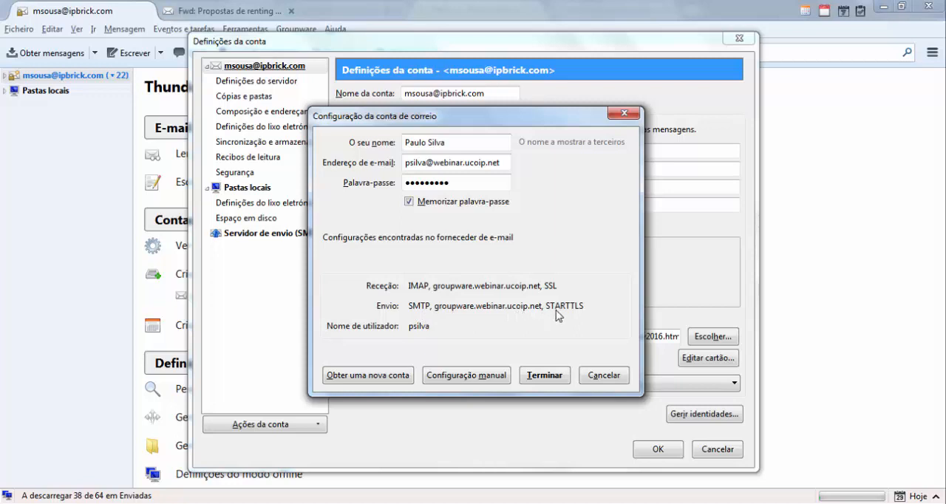
- Show the detected IMAP and SMTP servers in manual configuration, then finish creating the account and close the account settings
left_click(472, 375)
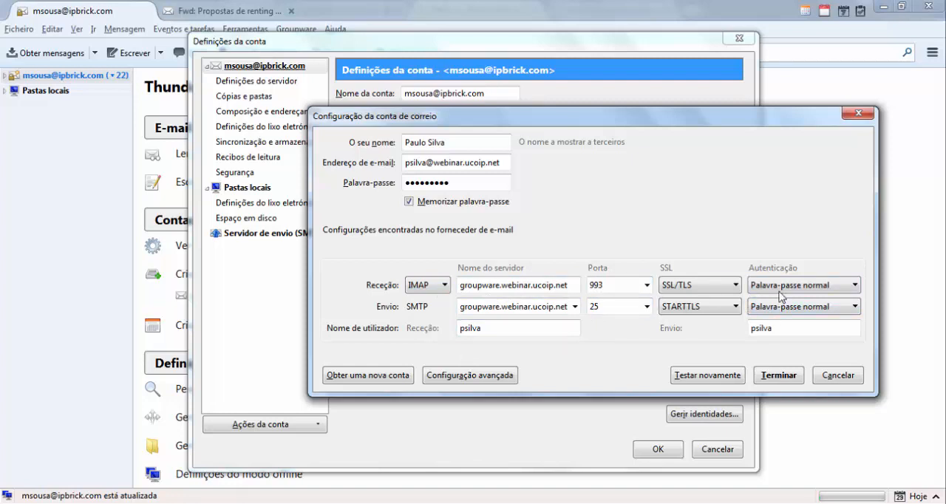
left_click(787, 377)
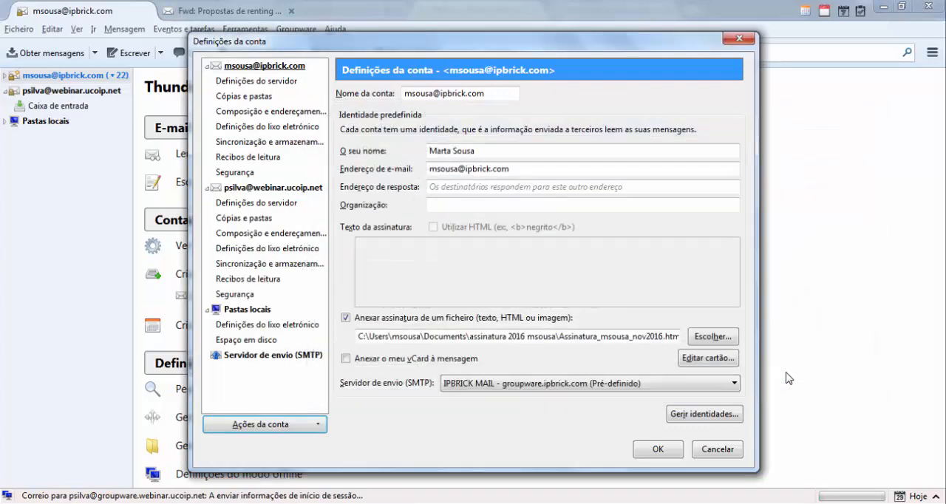
left_click(667, 450)
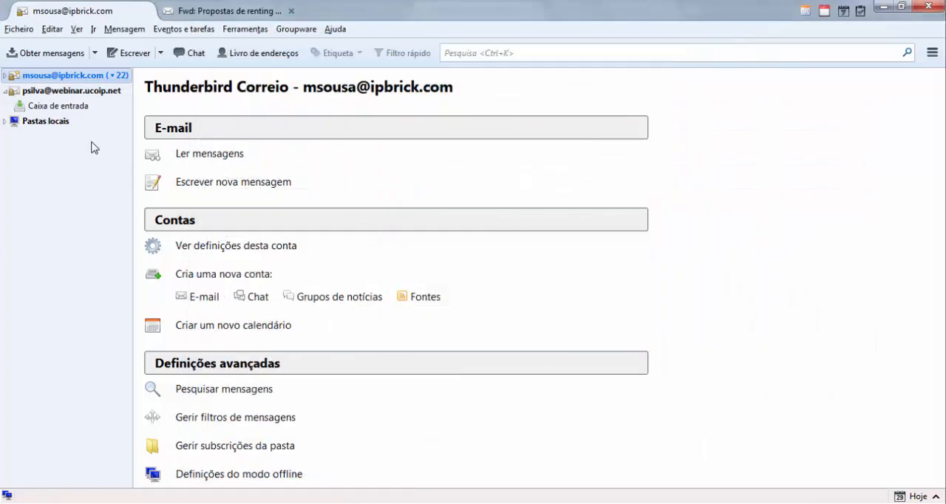
- From the new account's inbox, send a message with the subject "teste webinar" to the recipient's ipbrick.com address
left_click(63, 110)
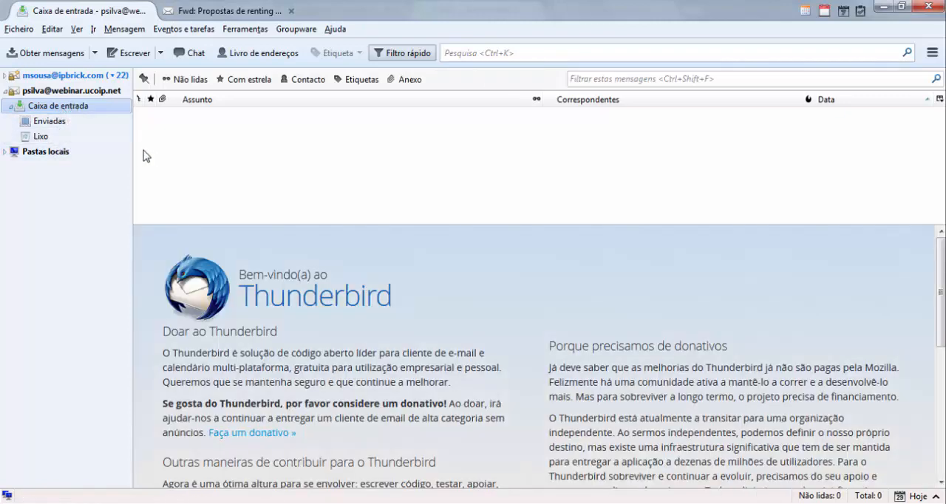
left_click(128, 53)
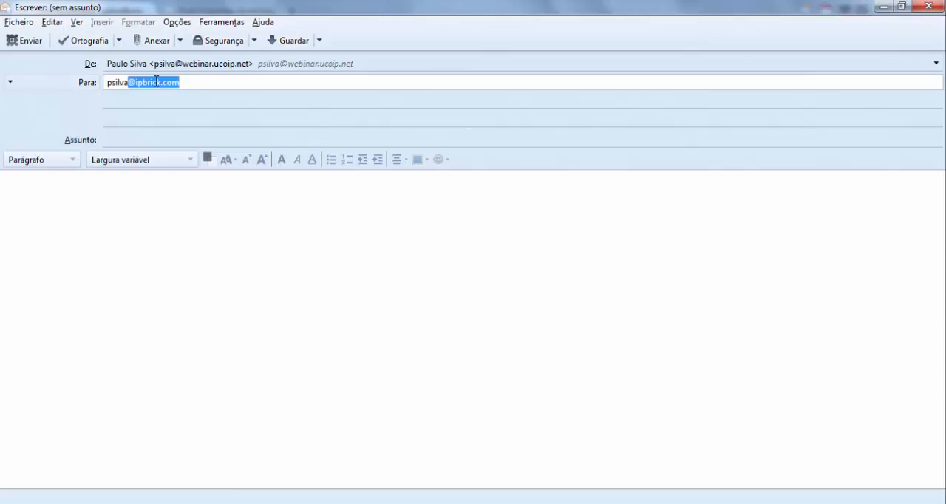
key("Return")
left_click(156, 136)
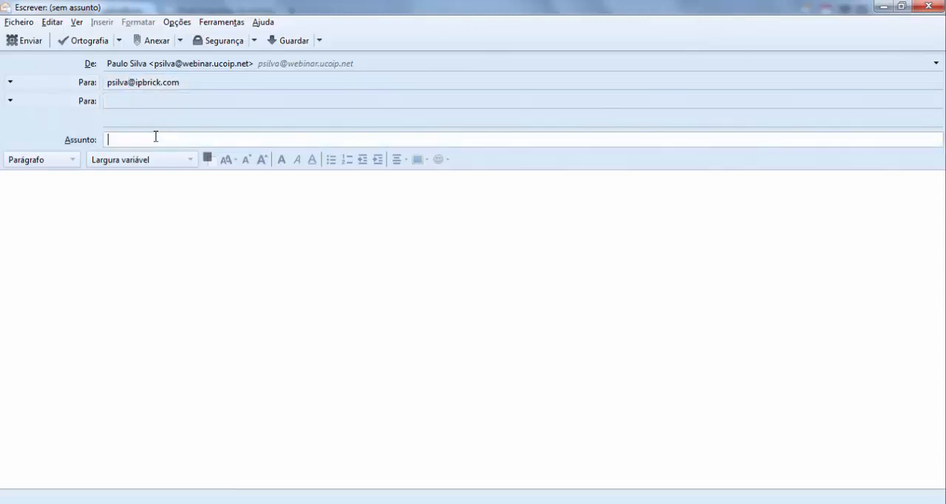
type("teste")
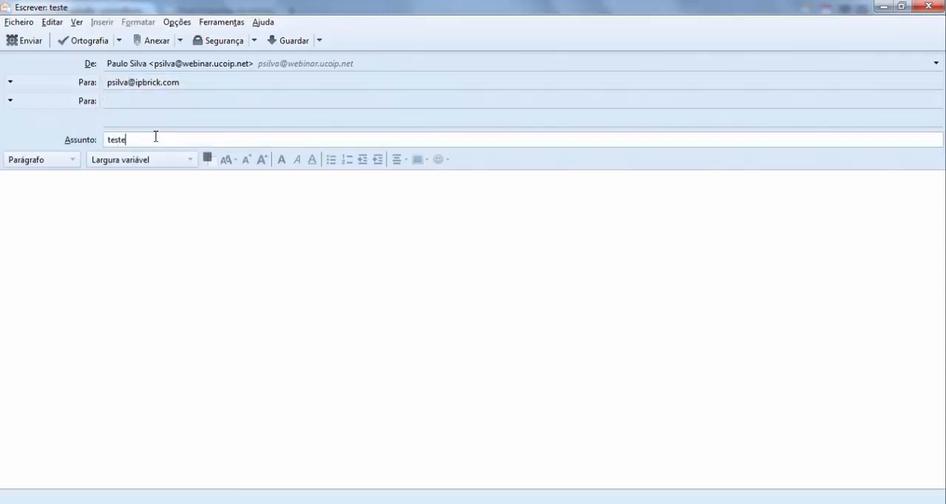
type(" webinar")
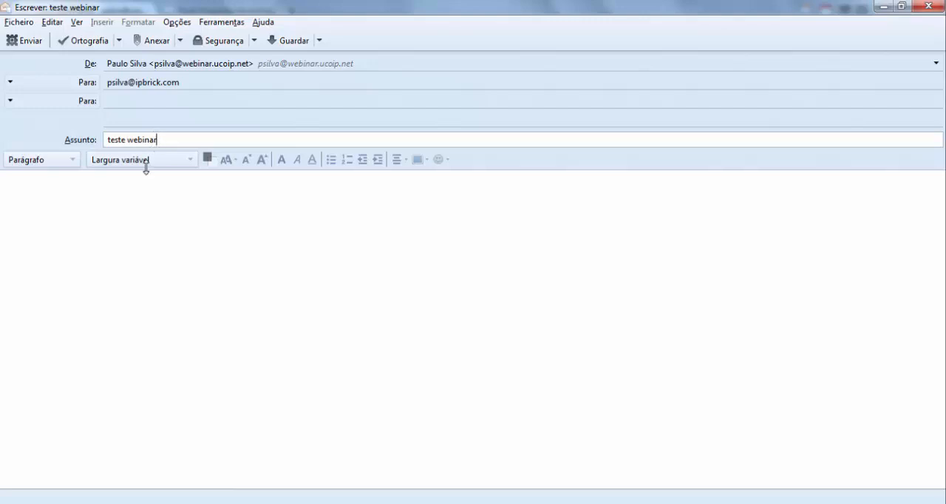
left_click(30, 43)
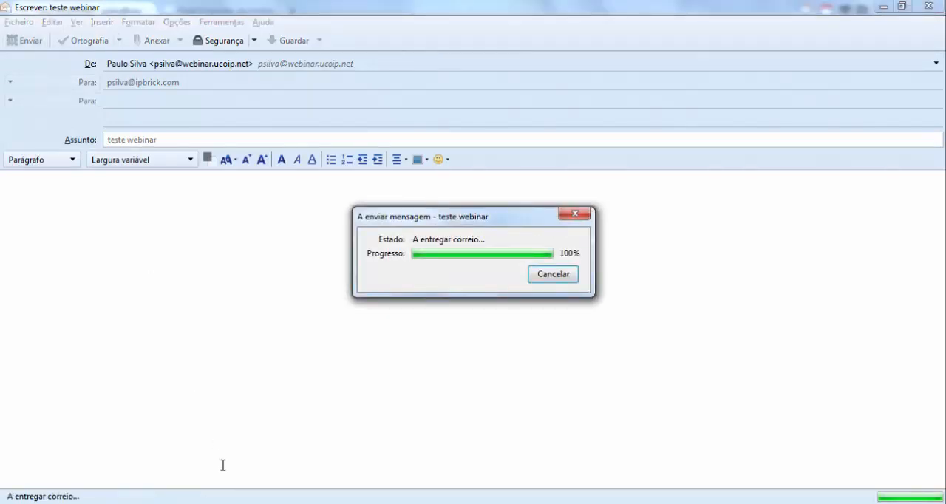
left_click(273, 503)
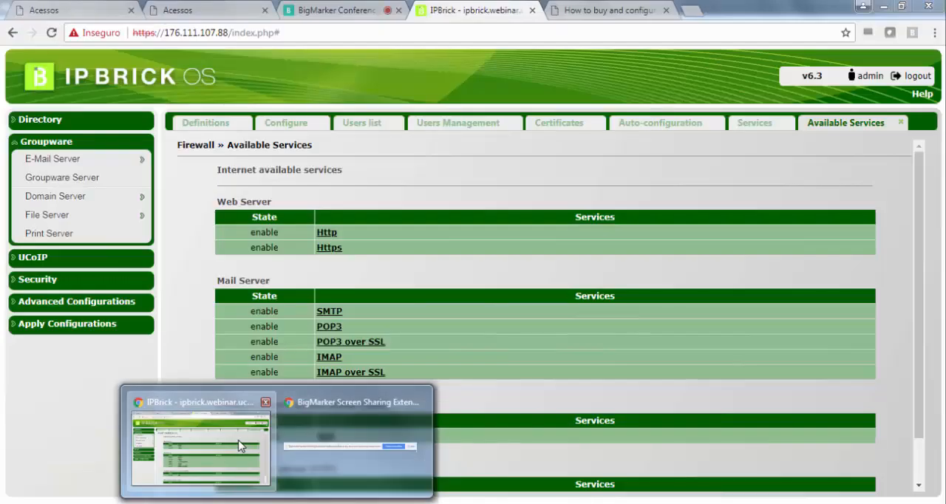
left_click(244, 448)
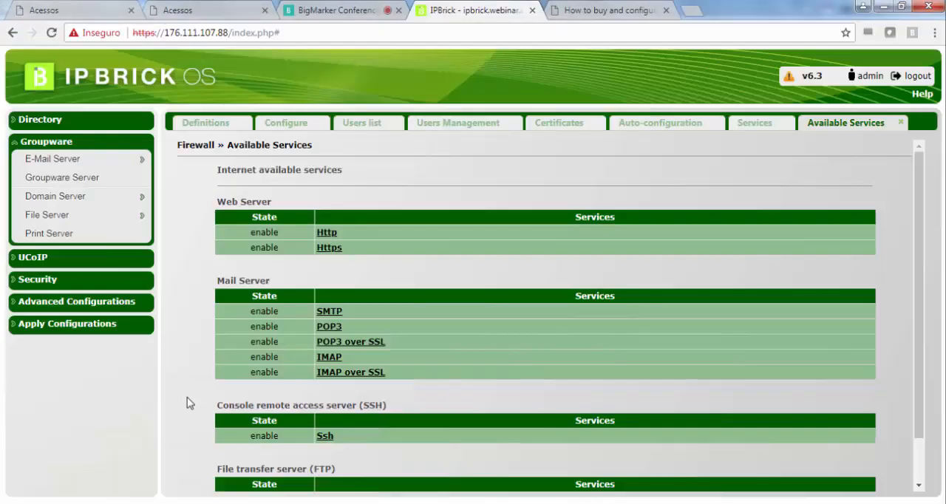
key("ctrl+t")
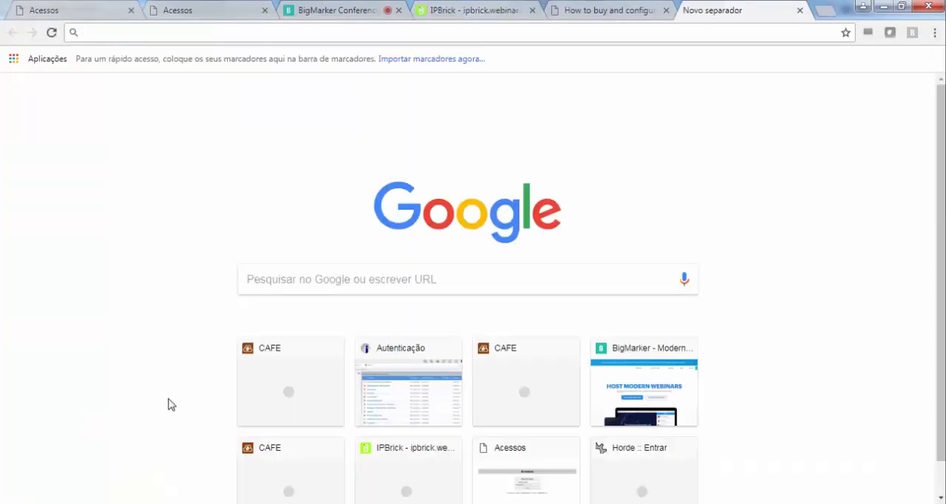
type("https:")
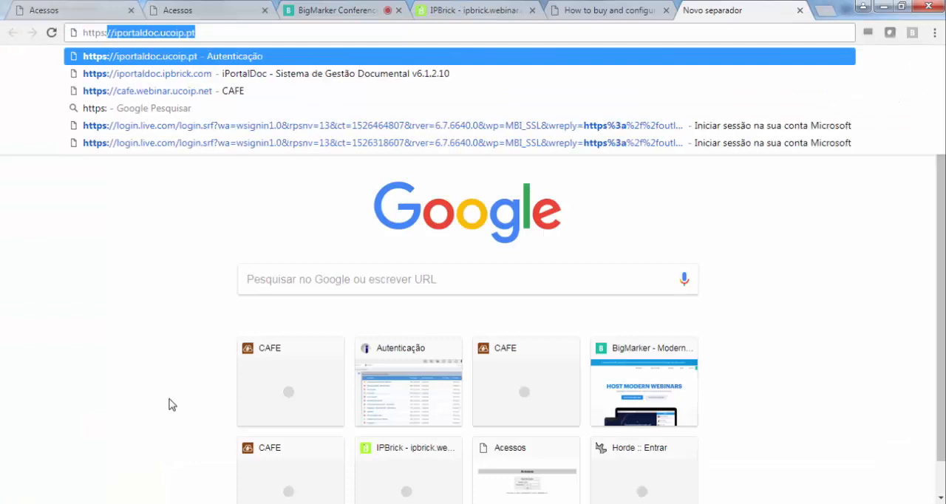
type("//groupware.ip")
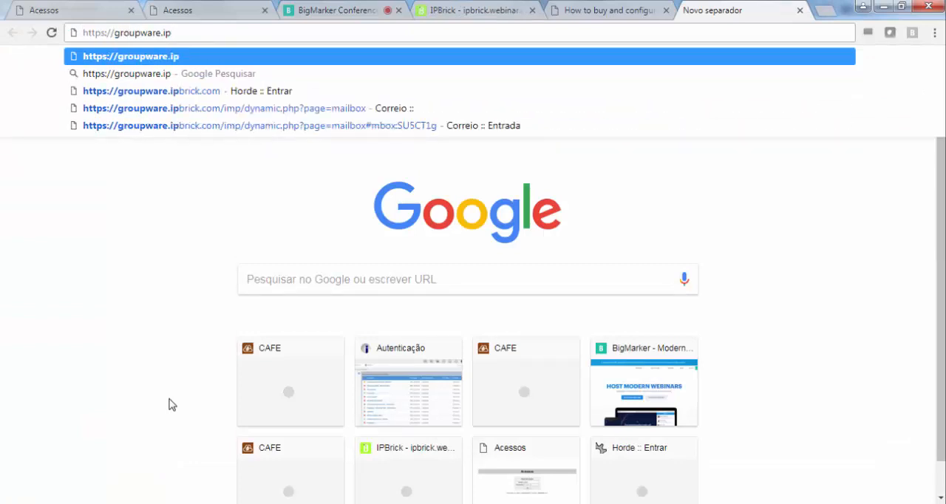
key("Down")
key("Down")
key("Return")
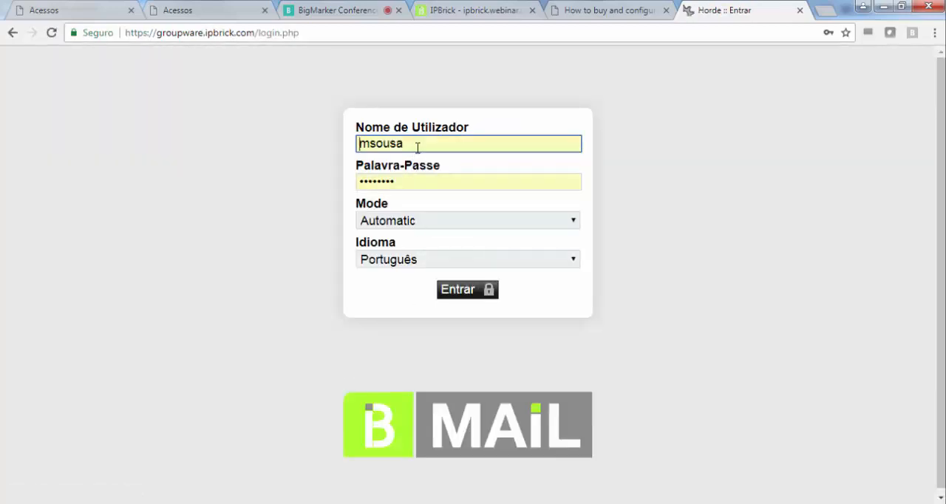
- Sign in to the ipbrick.com webmail with the recipient's username and account password
left_click(414, 144)
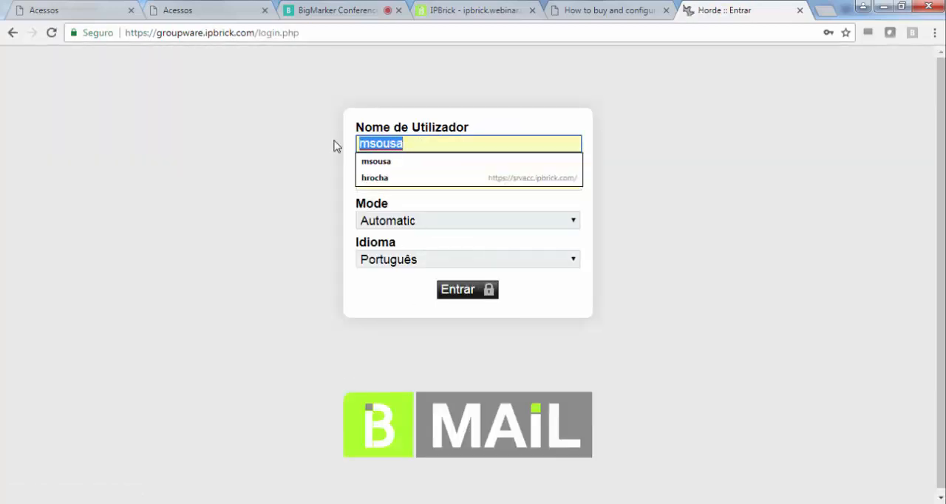
key("Tab")
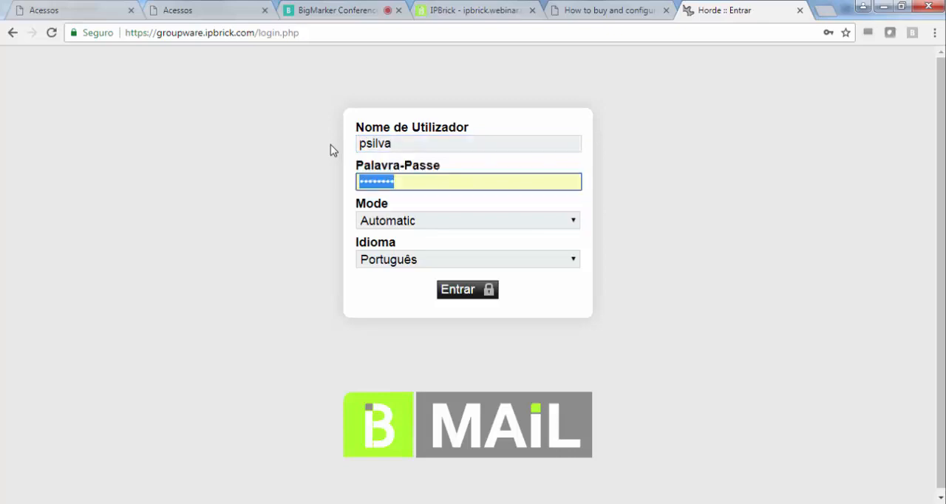
type("••")
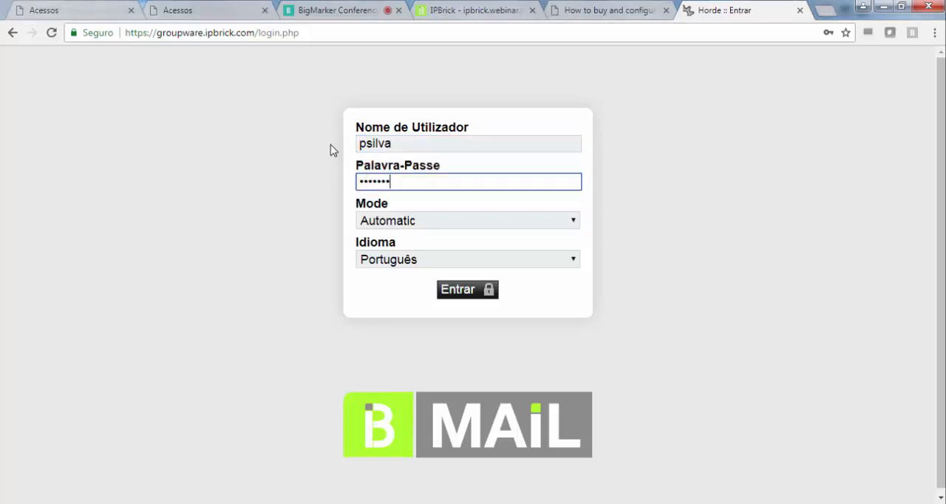
type("••••••••••••")
left_click(471, 291)
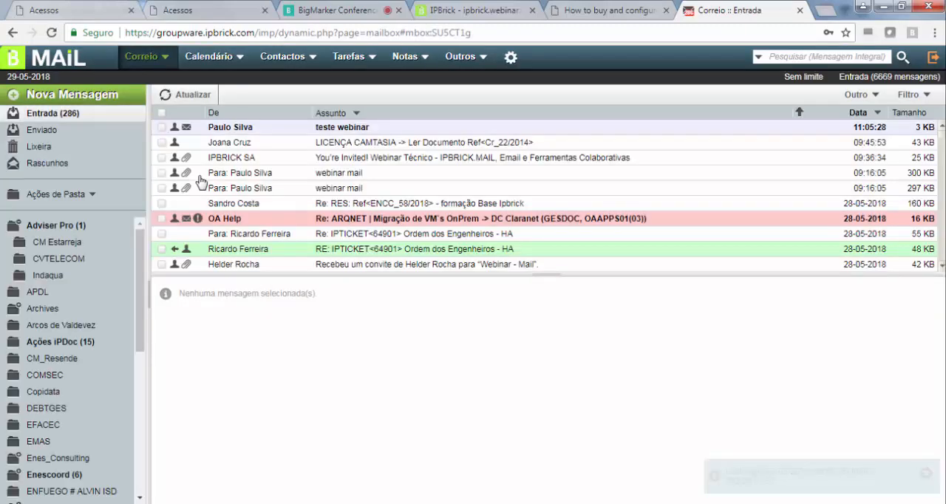
- Open the "teste webinar" message in the webmail inbox and send a reply with the text "ok"
left_click(243, 130)
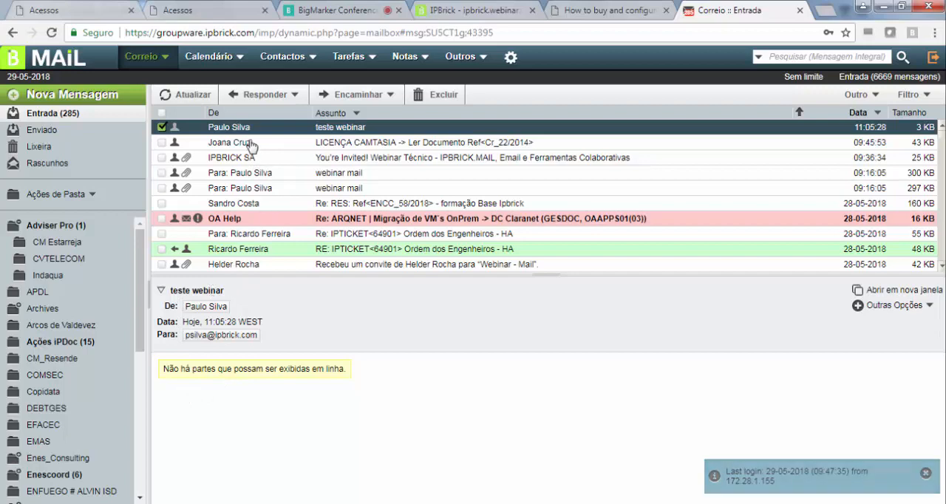
left_click(254, 95)
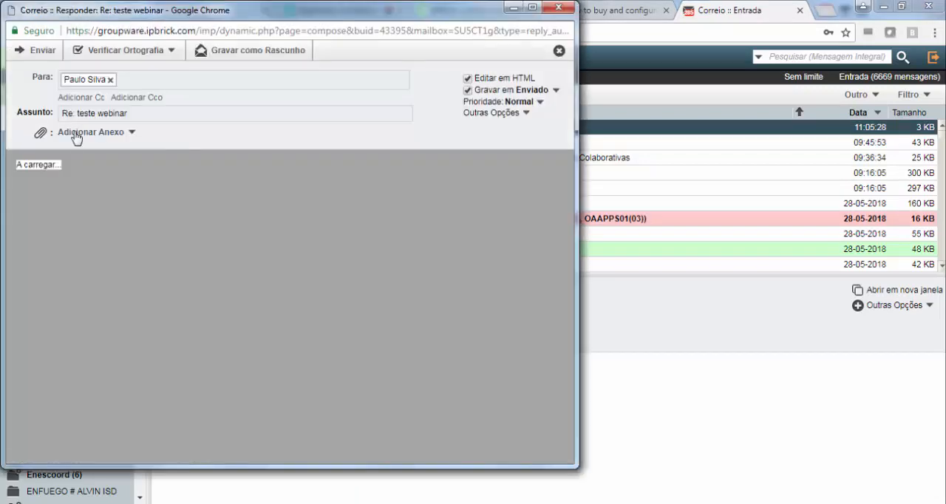
type("ok")
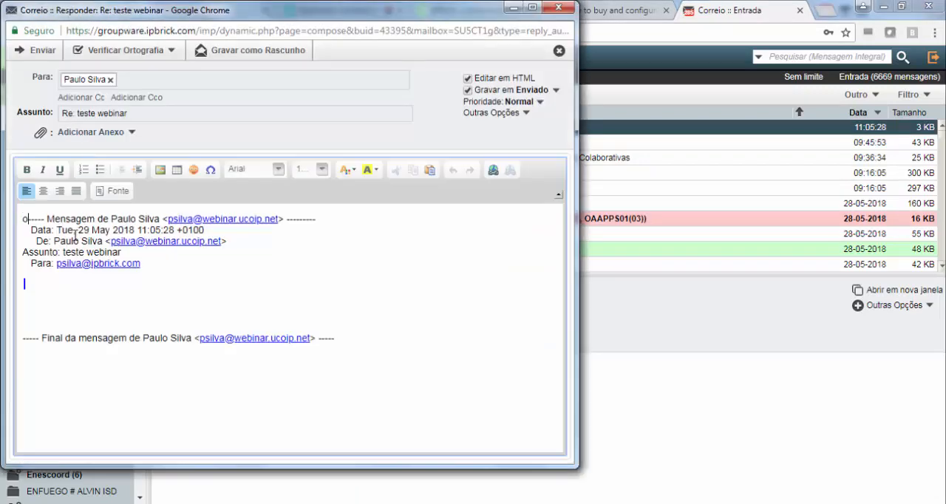
key("Return")
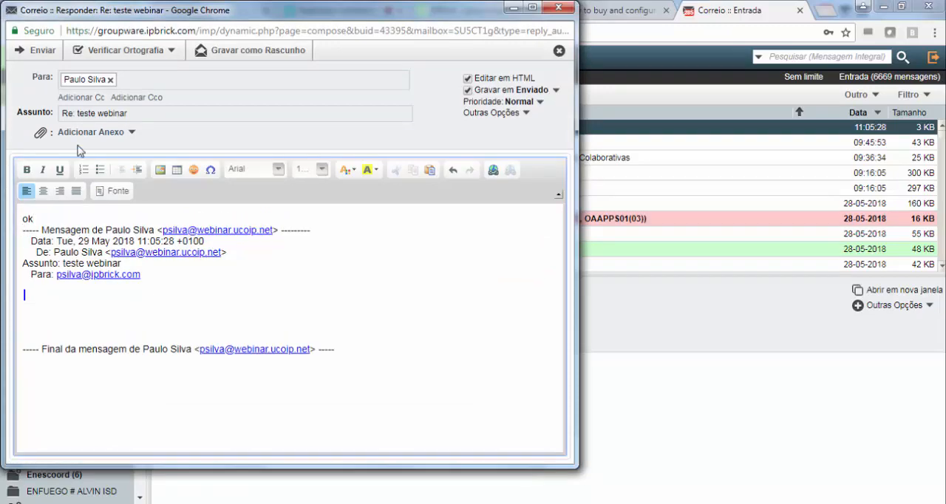
left_click(33, 52)
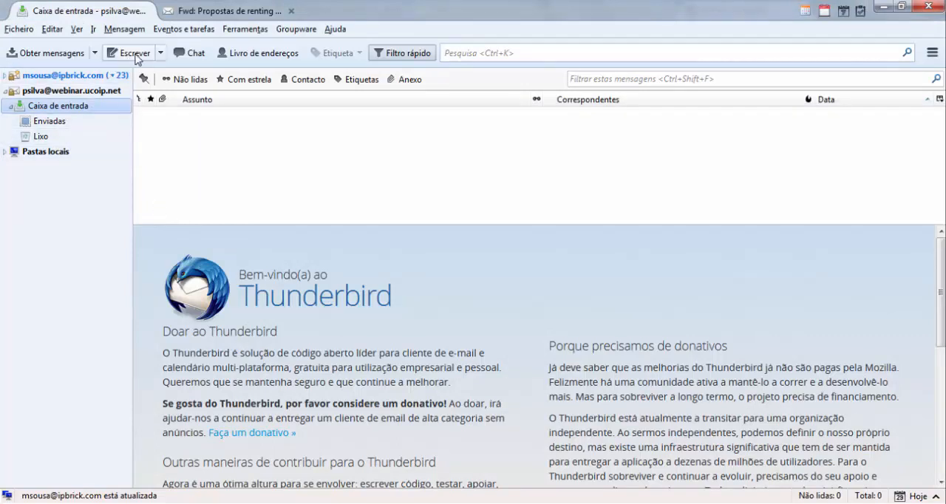
- Switch to Thunderbird and fetch new messages for the new account's inbox
left_click(56, 56)
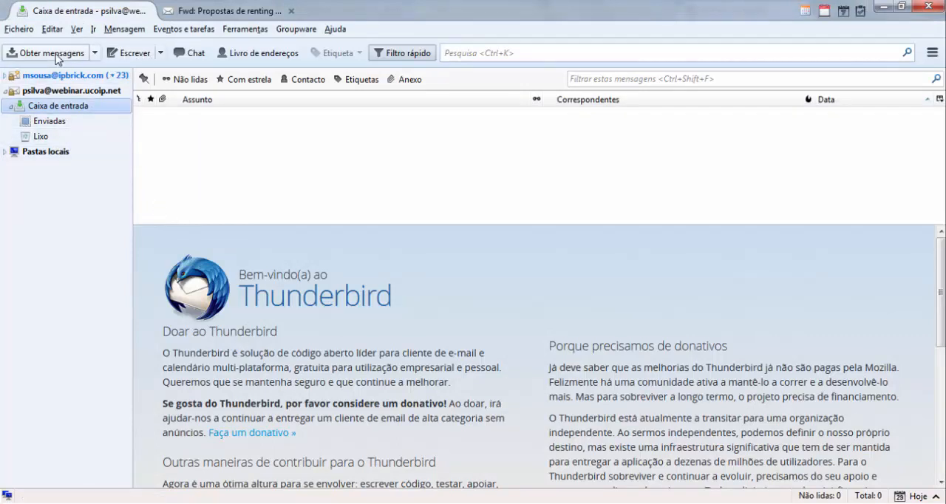
left_click(57, 56)
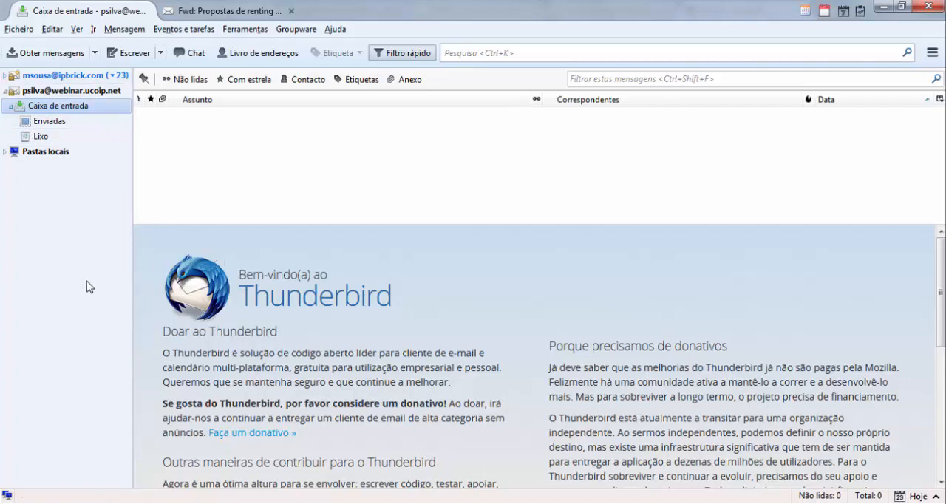
left_click(54, 59)
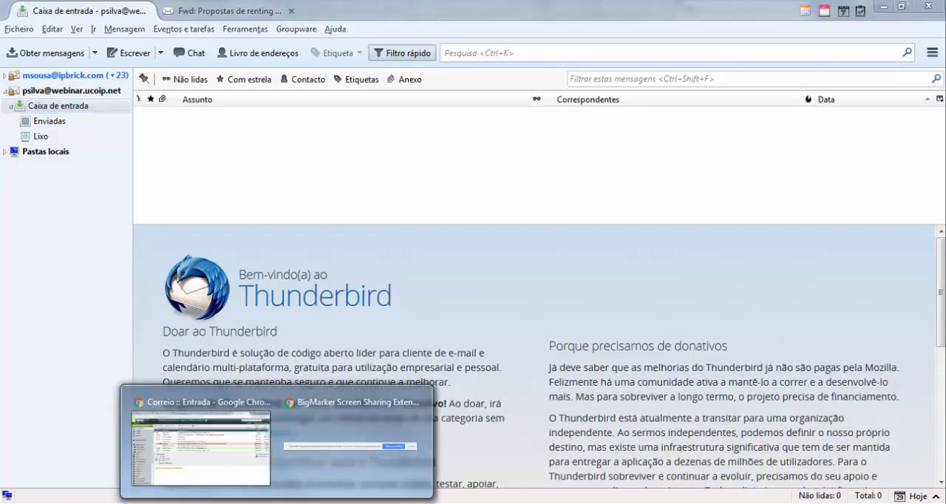
- Check the Enviado folder in the Chrome webmail for the reply, and read the received "Re: teste webinar" message in Thunderbird
left_click(246, 463)
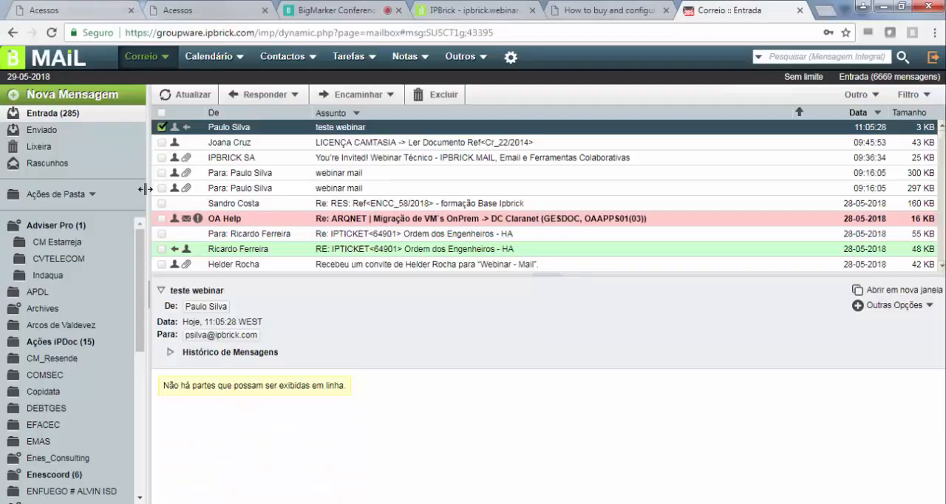
left_click(46, 131)
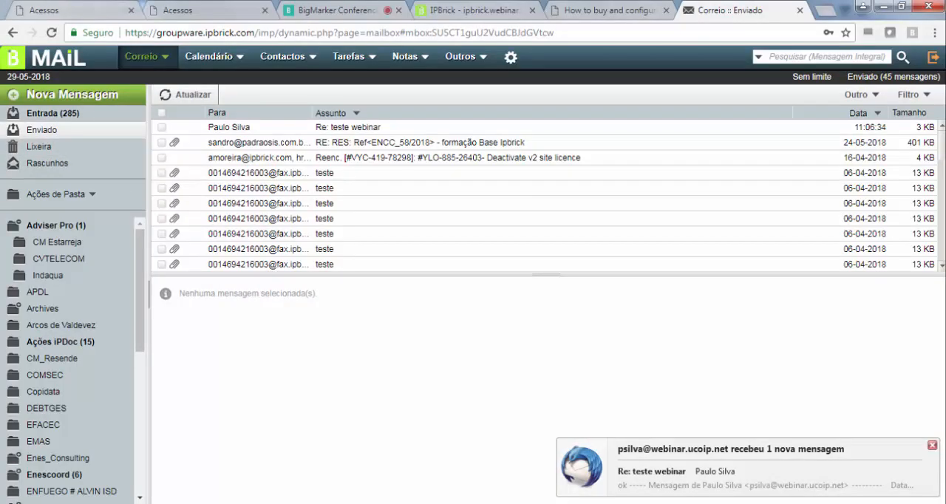
key("alt+Tab")
left_click(230, 118)
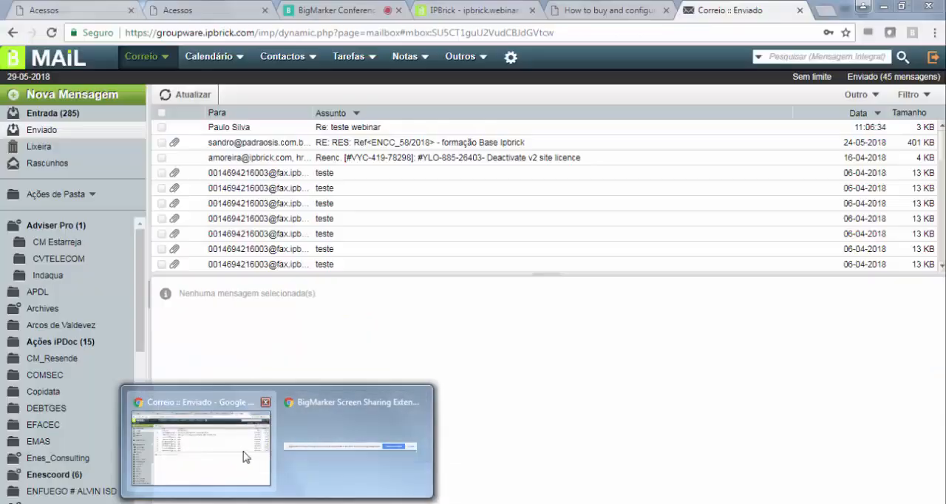
left_click(249, 454)
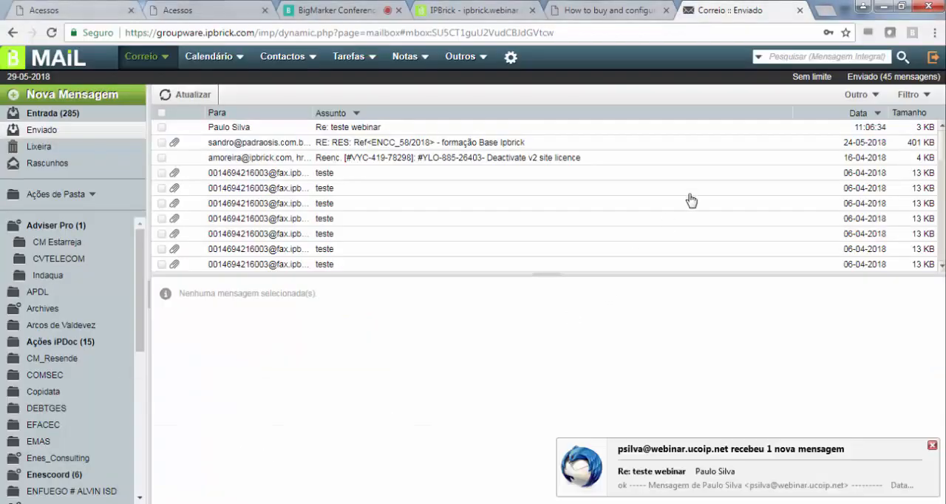
left_click(933, 57)
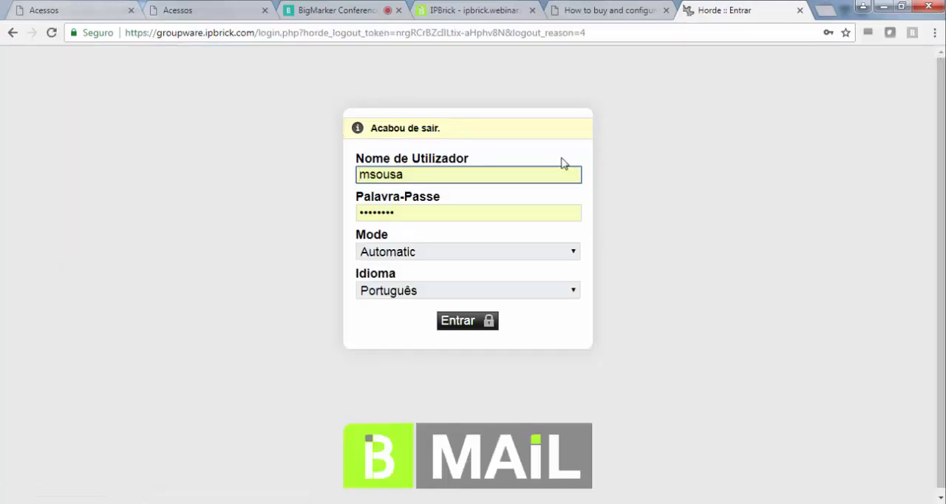
double_click(246, 34)
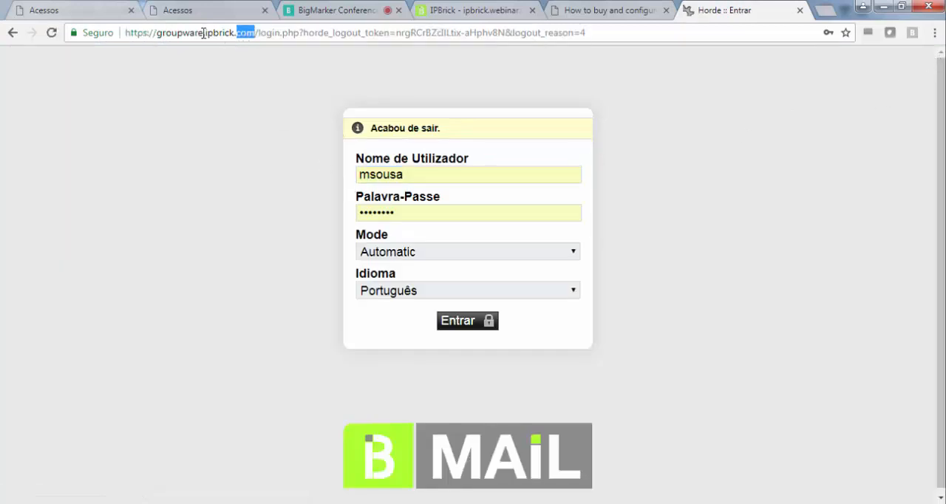
left_click_drag(207, 32, 743, 26)
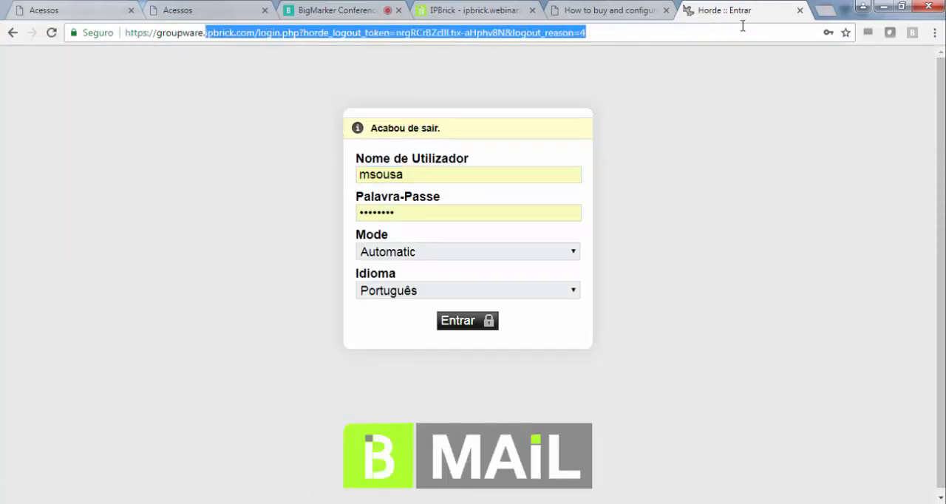
type("webinar")
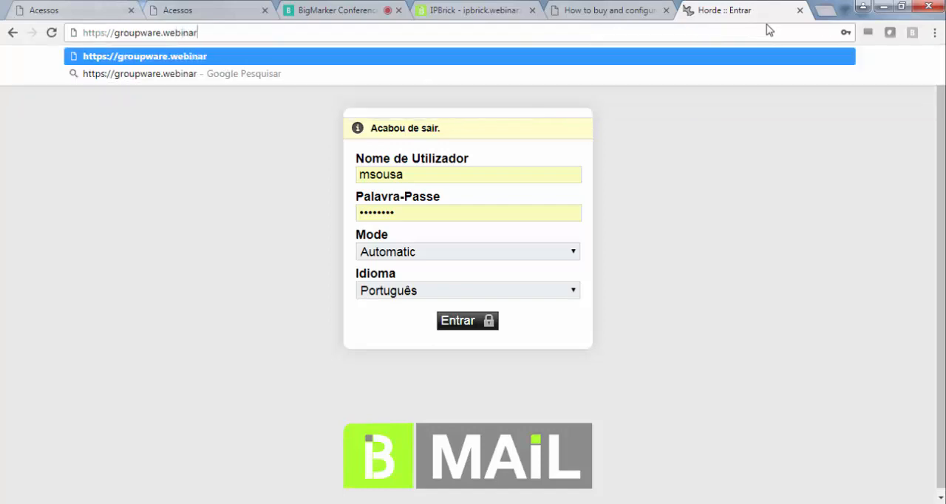
type(".ucoip.net")
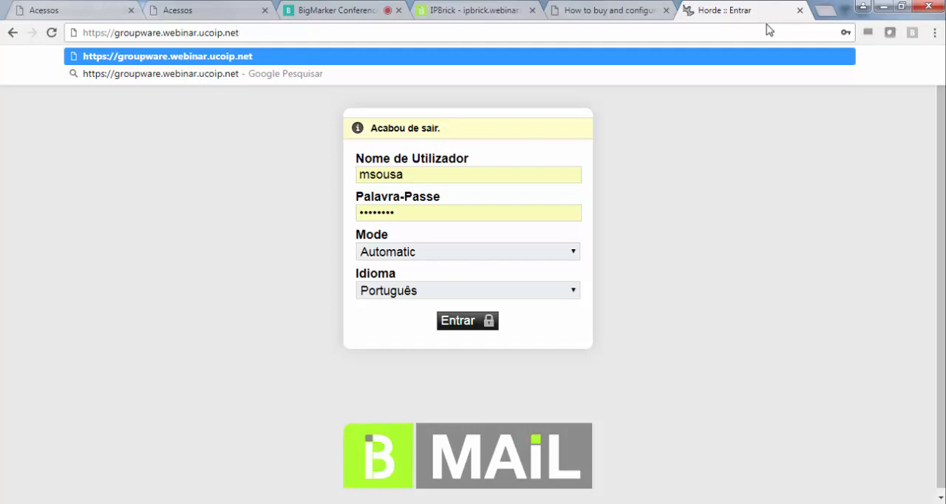
key("Return")
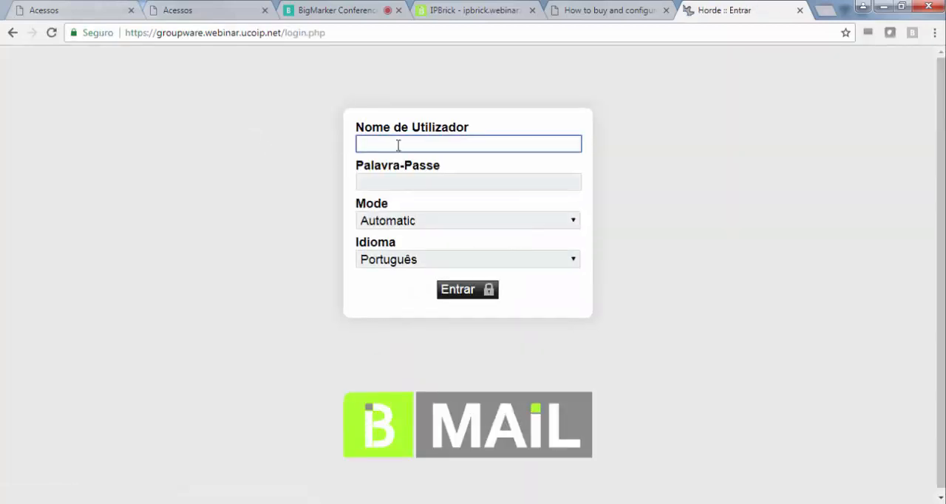
- Sign in to the webinar.ucoip.net webmail with the new account's username and password, and dismiss the browser's offer to save the password
key("Tab")
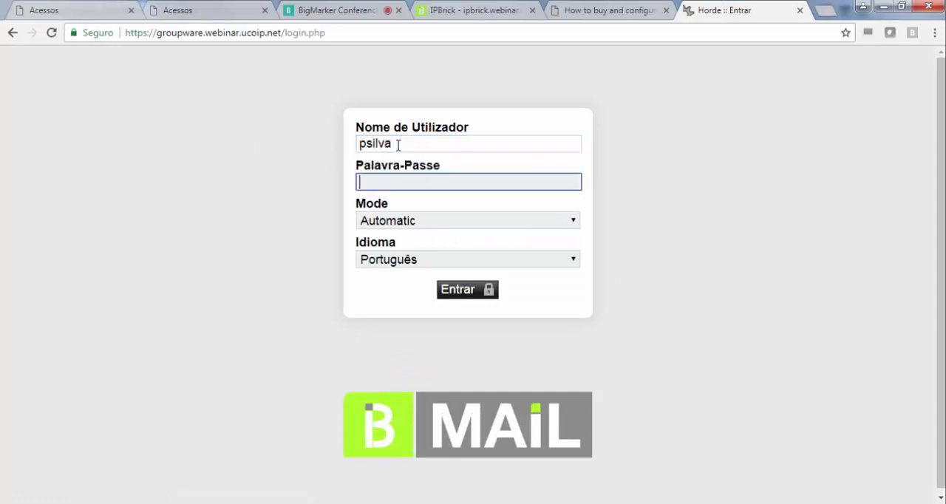
type("•••")
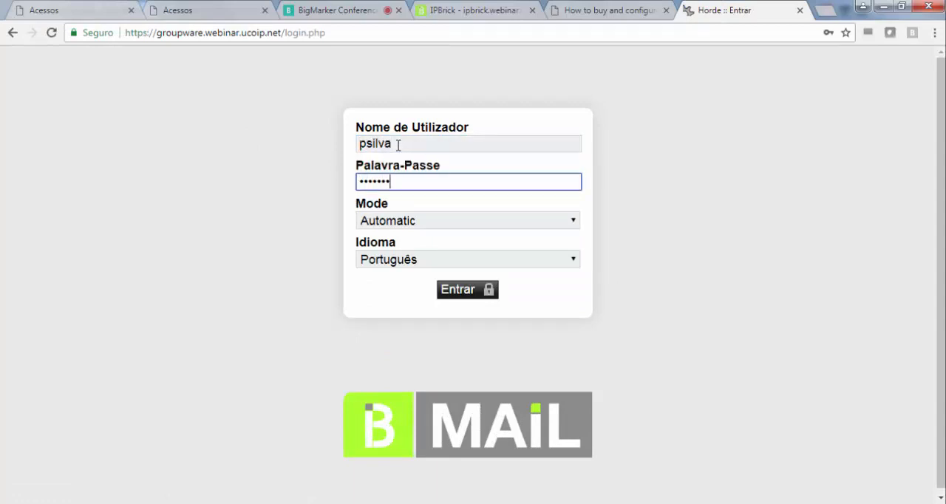
type("••••••")
left_click(456, 292)
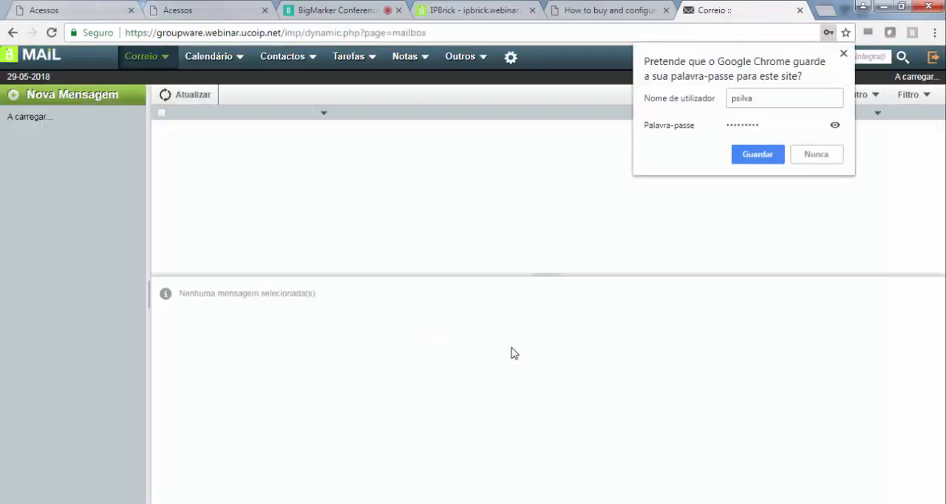
left_click(843, 55)
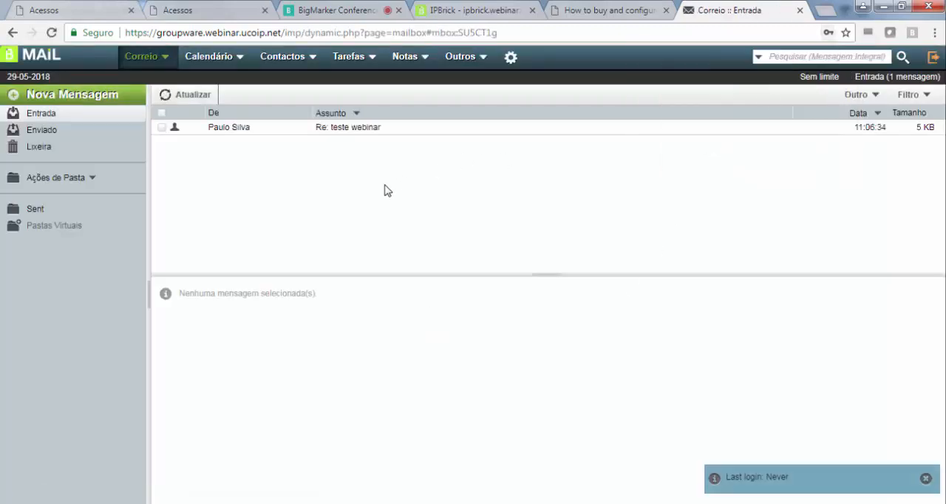